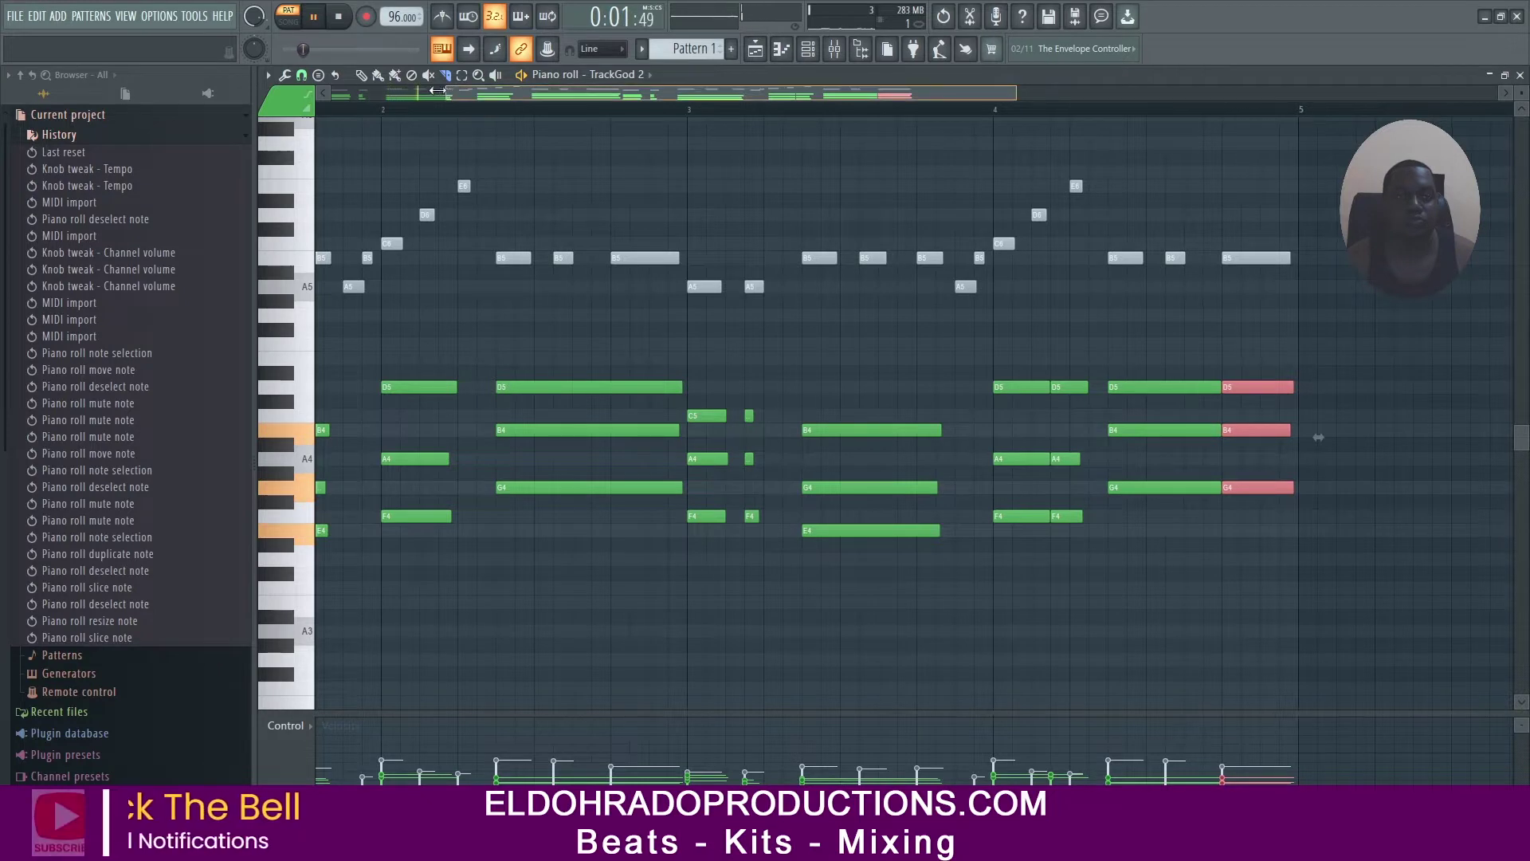
Move the B4 note of the long chord in bar 3 up to C5 and audition the change
drag(444, 94, 330, 94)
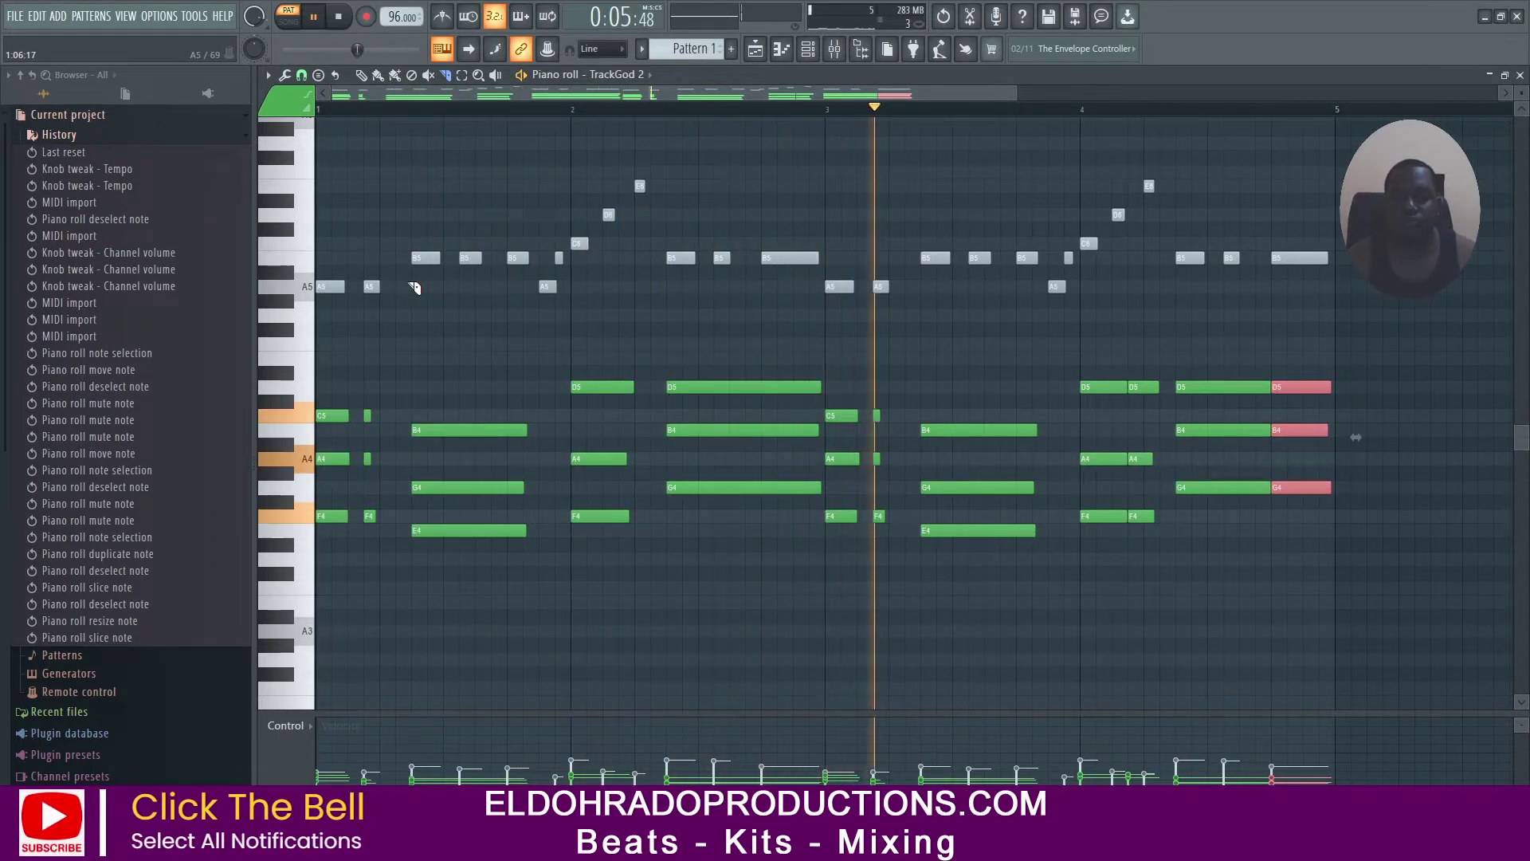
key(space)
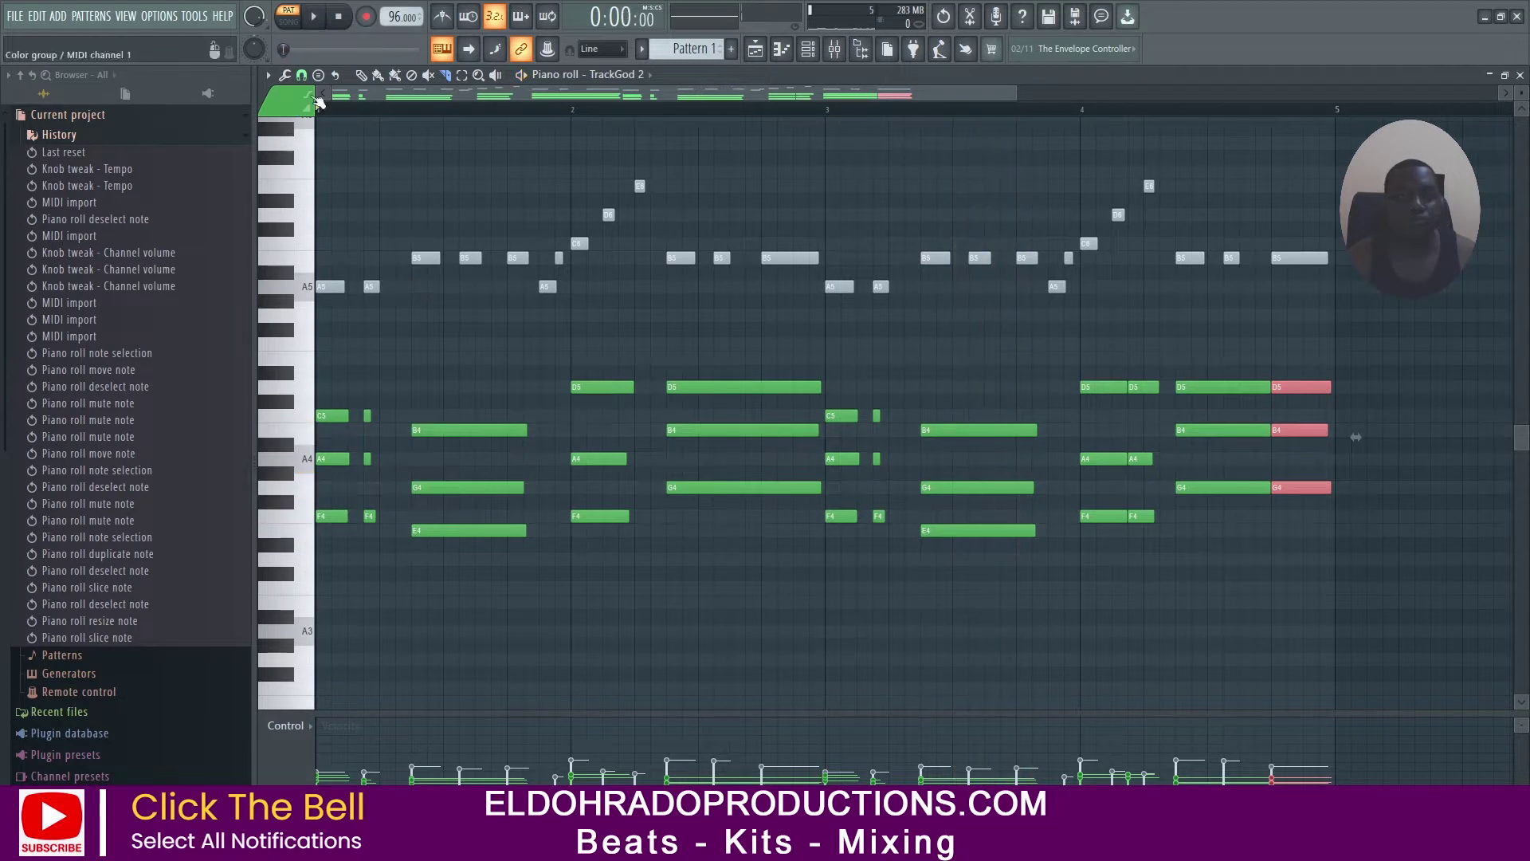
drag(966, 430, 964, 416)
click(812, 109)
key(space)
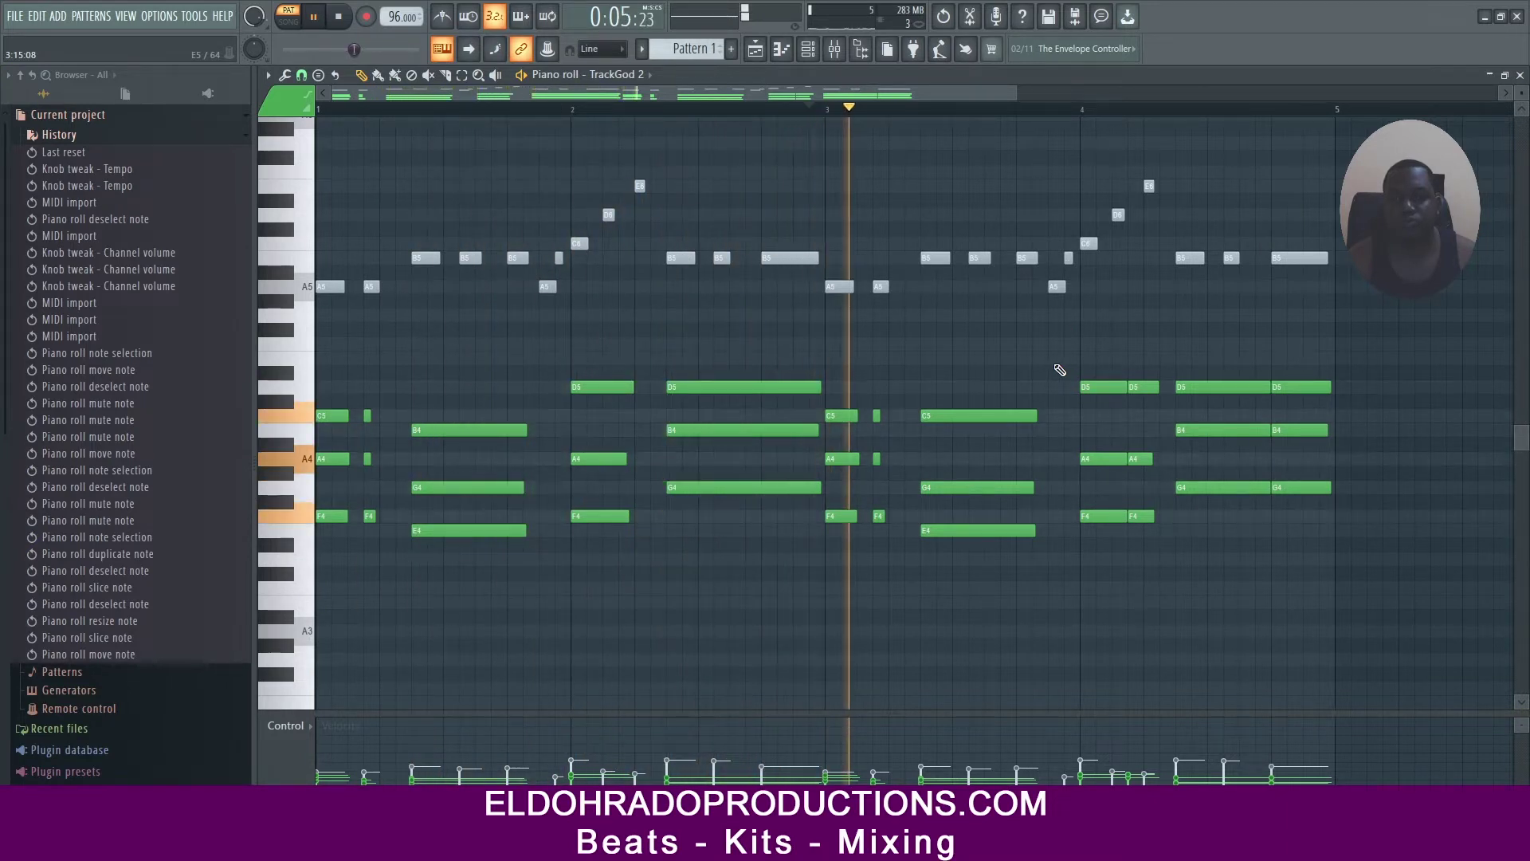
key(space)
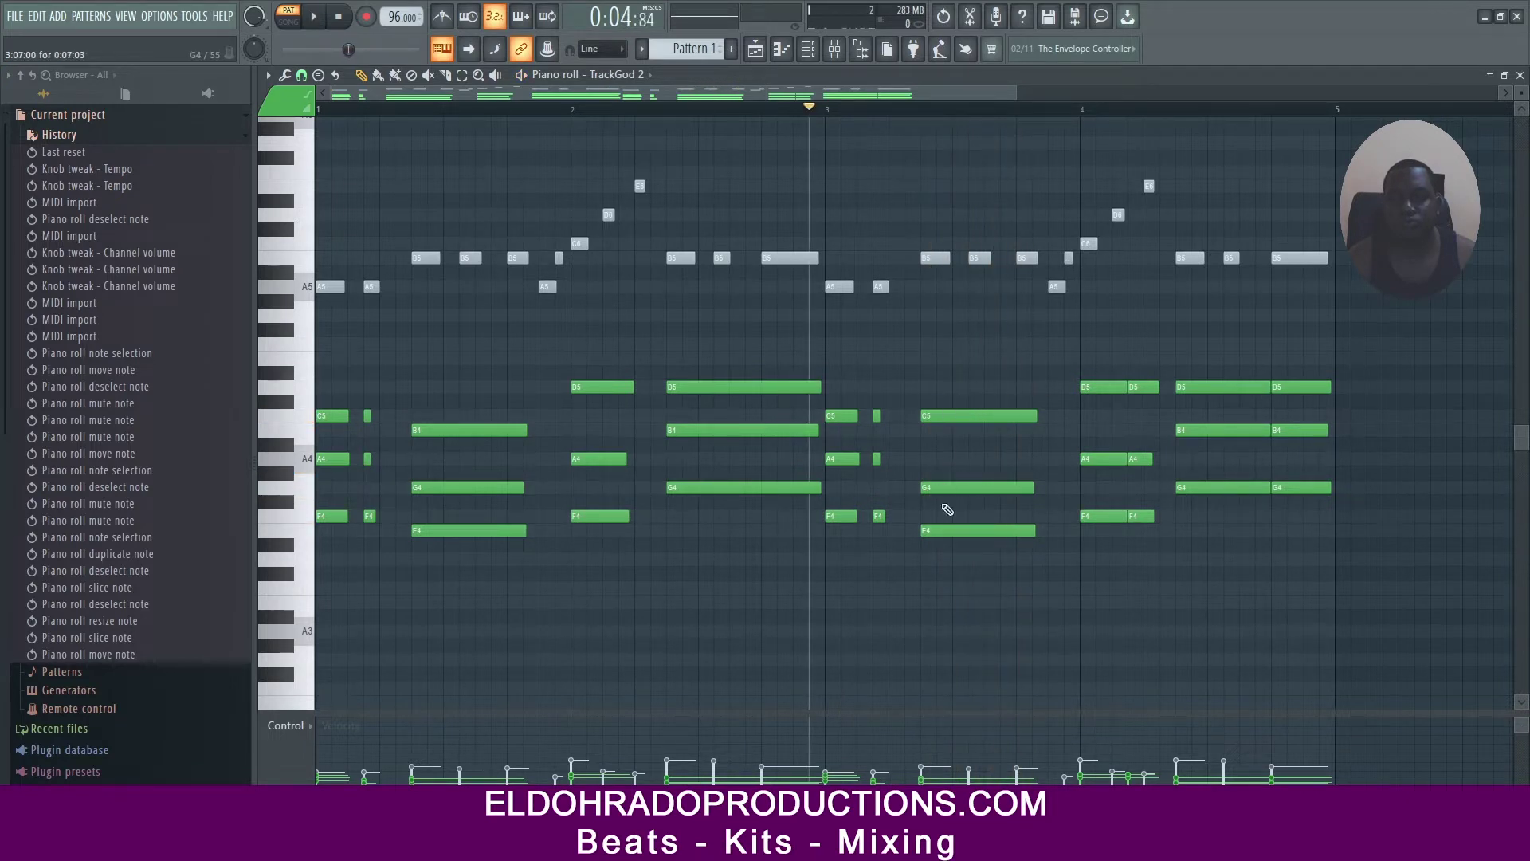
Try D5 as the top note of the long bar 3 chord and audition it against the loop
mouse_move(946, 489)
mouse_down()
mouse_move(947, 517)
mouse_move(953, 487)
mouse_up()
key(space)
key(space)
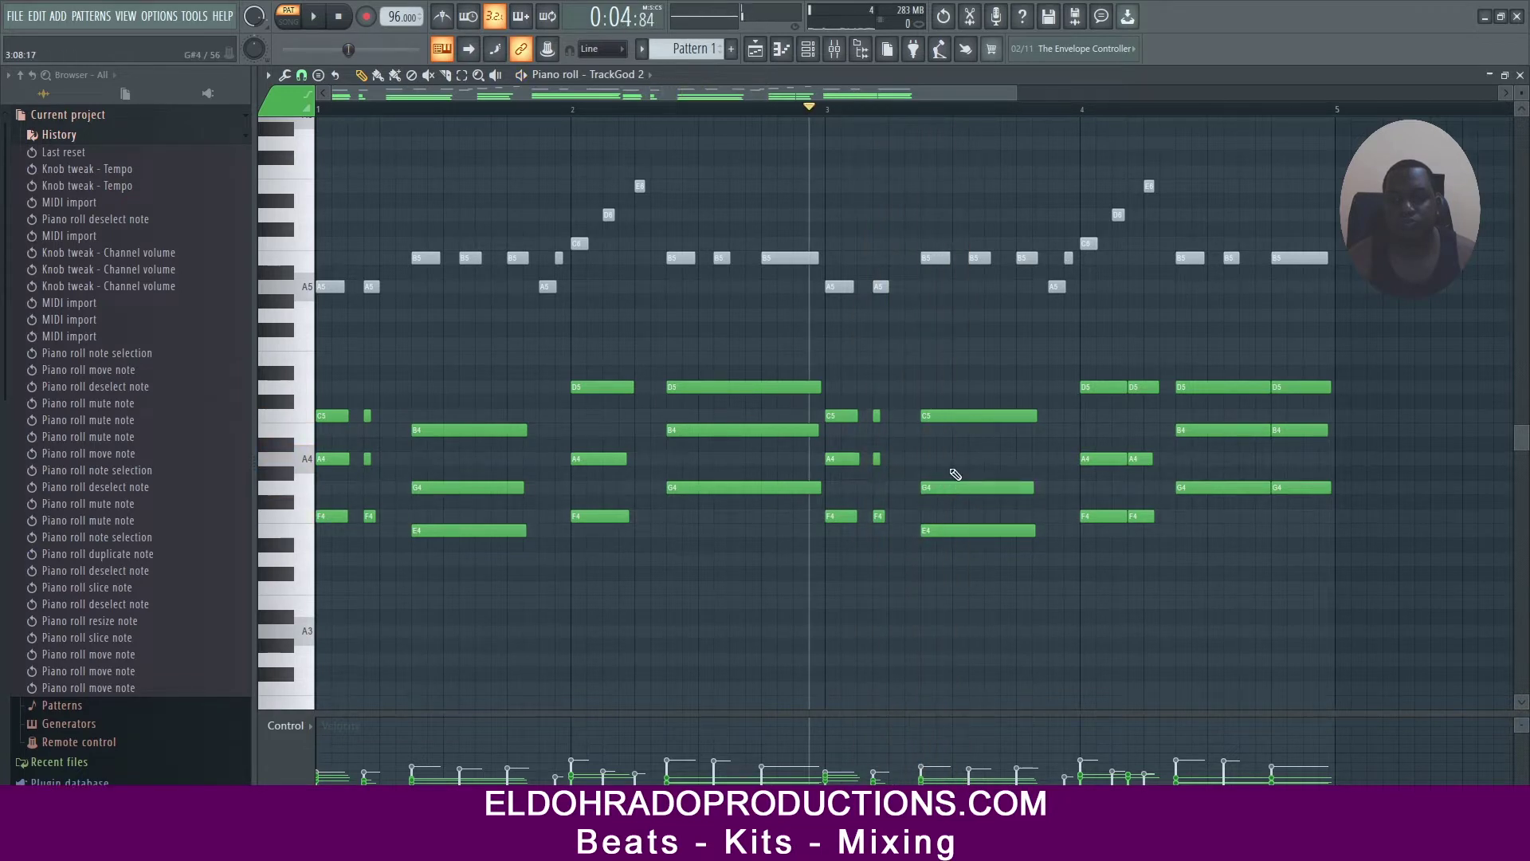
drag(954, 403, 954, 374)
key(space)
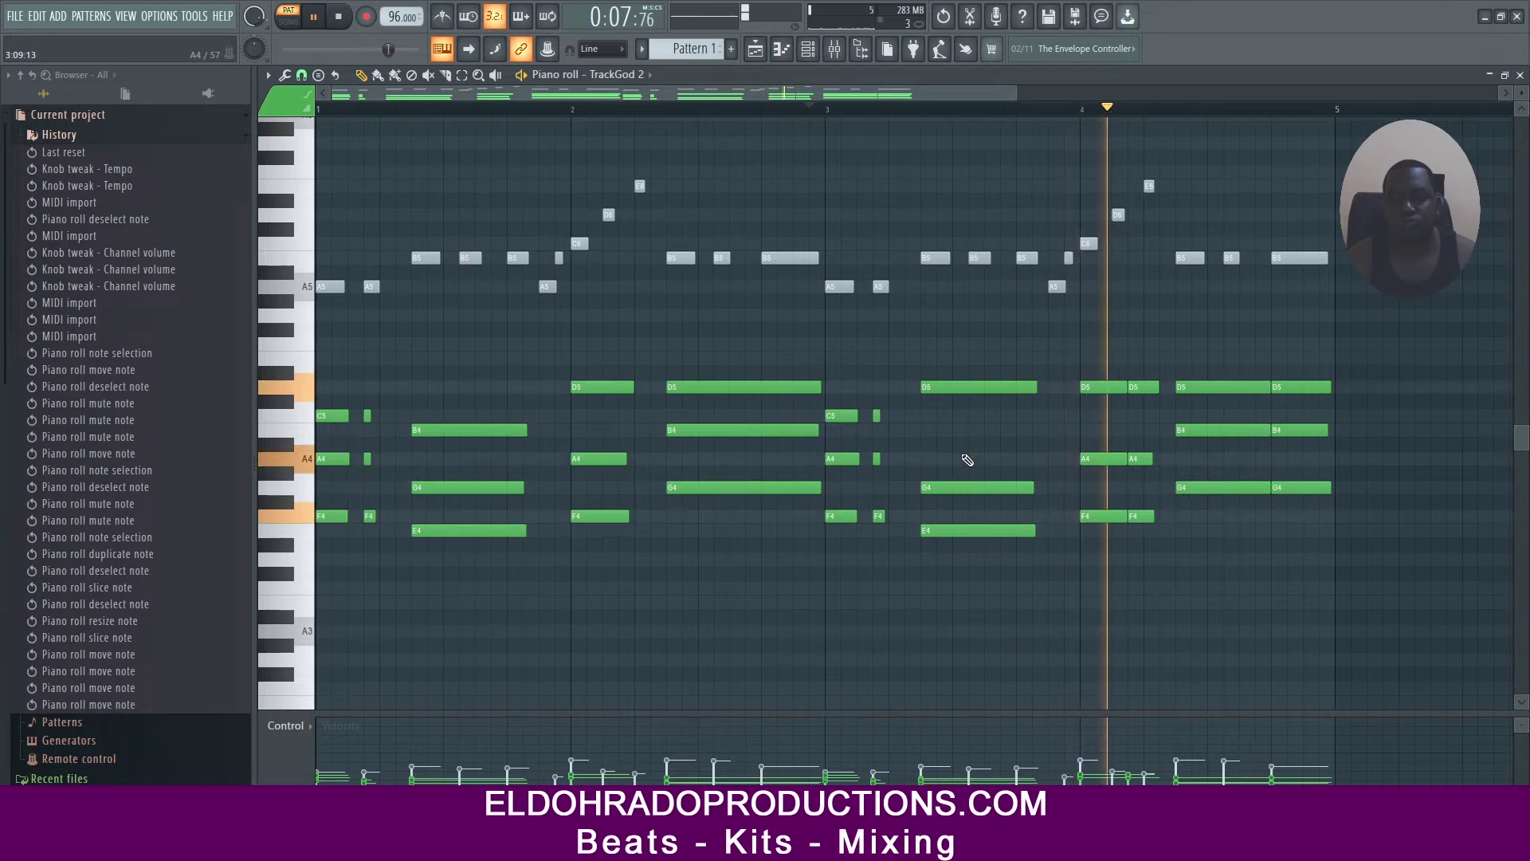
mouse_move(956, 487)
mouse_down()
mouse_move(958, 458)
mouse_move(957, 484)
mouse_up()
key(space)
drag(973, 388, 979, 430)
key(space)
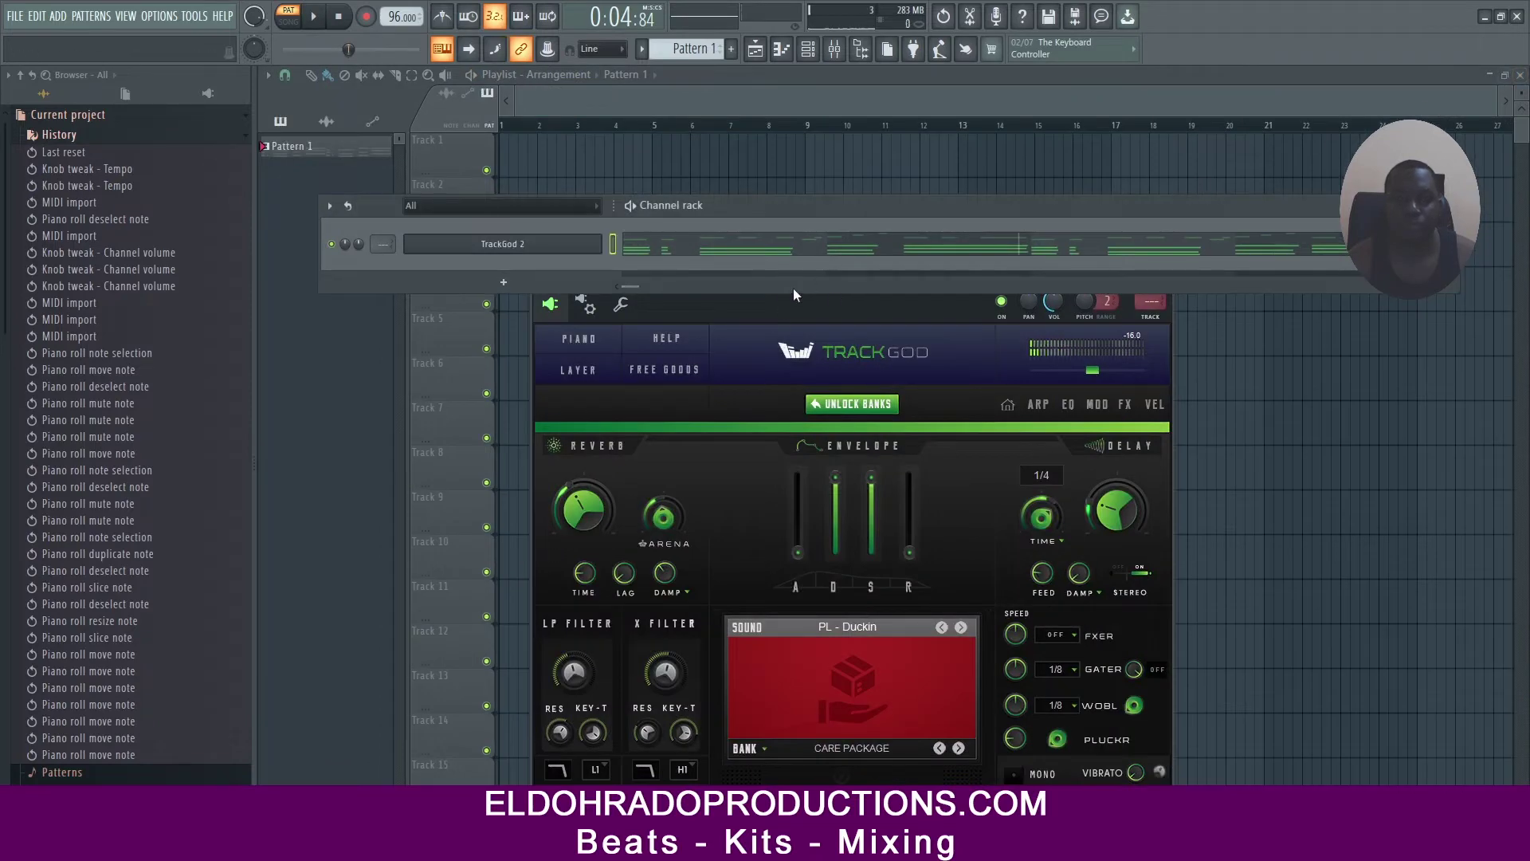
Copy the TrackGod 2 notes into the Kontakt channel and adjust the Kontakt channel's volume
drag(847, 211, 848, 167)
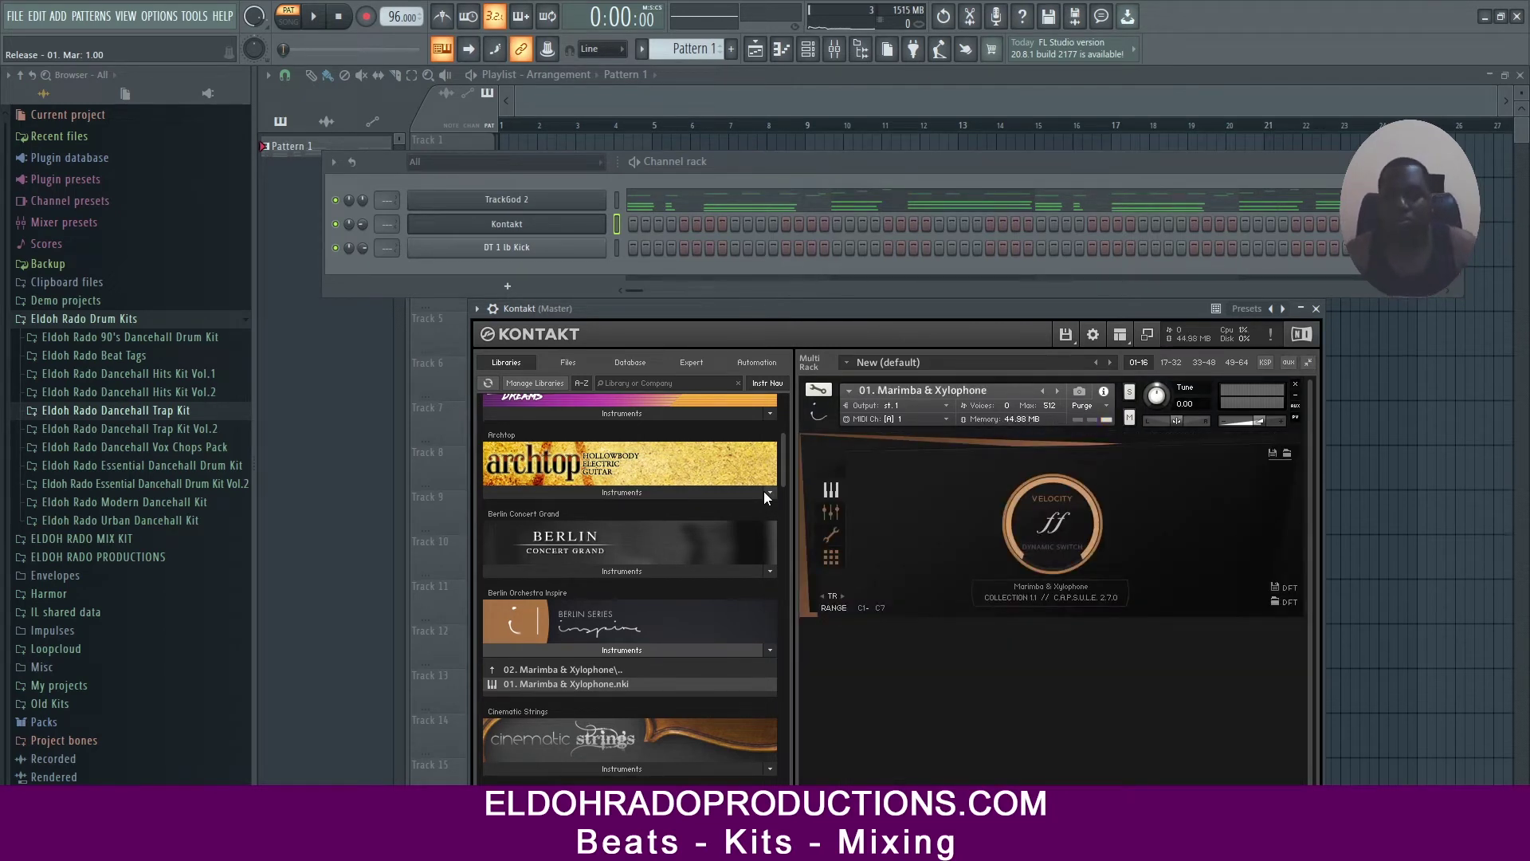
right_click(568, 205)
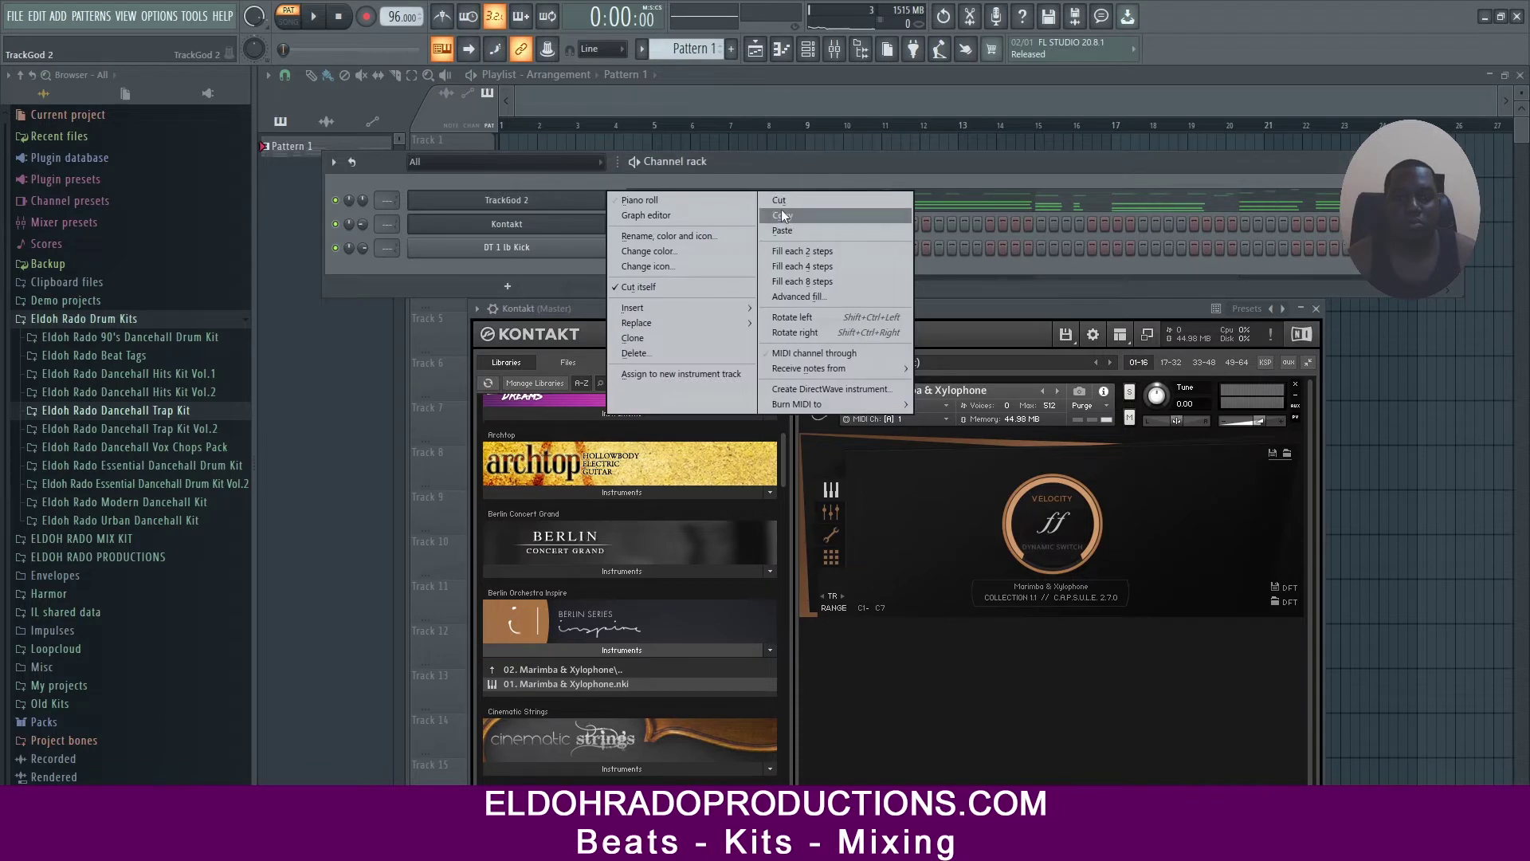
right_click(593, 226)
click(781, 254)
key(space)
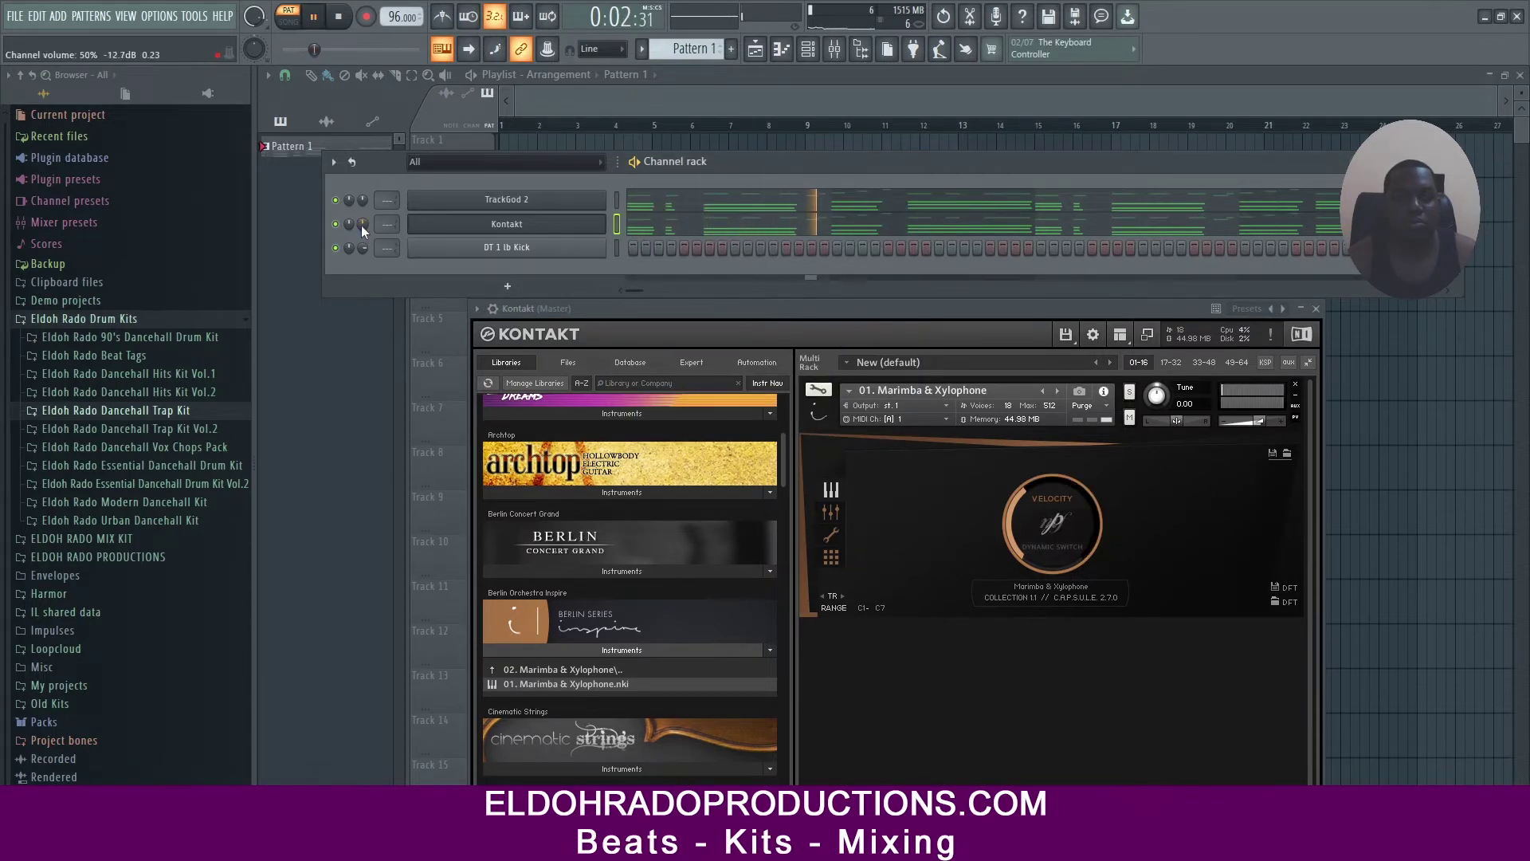
drag(363, 224, 362, 225)
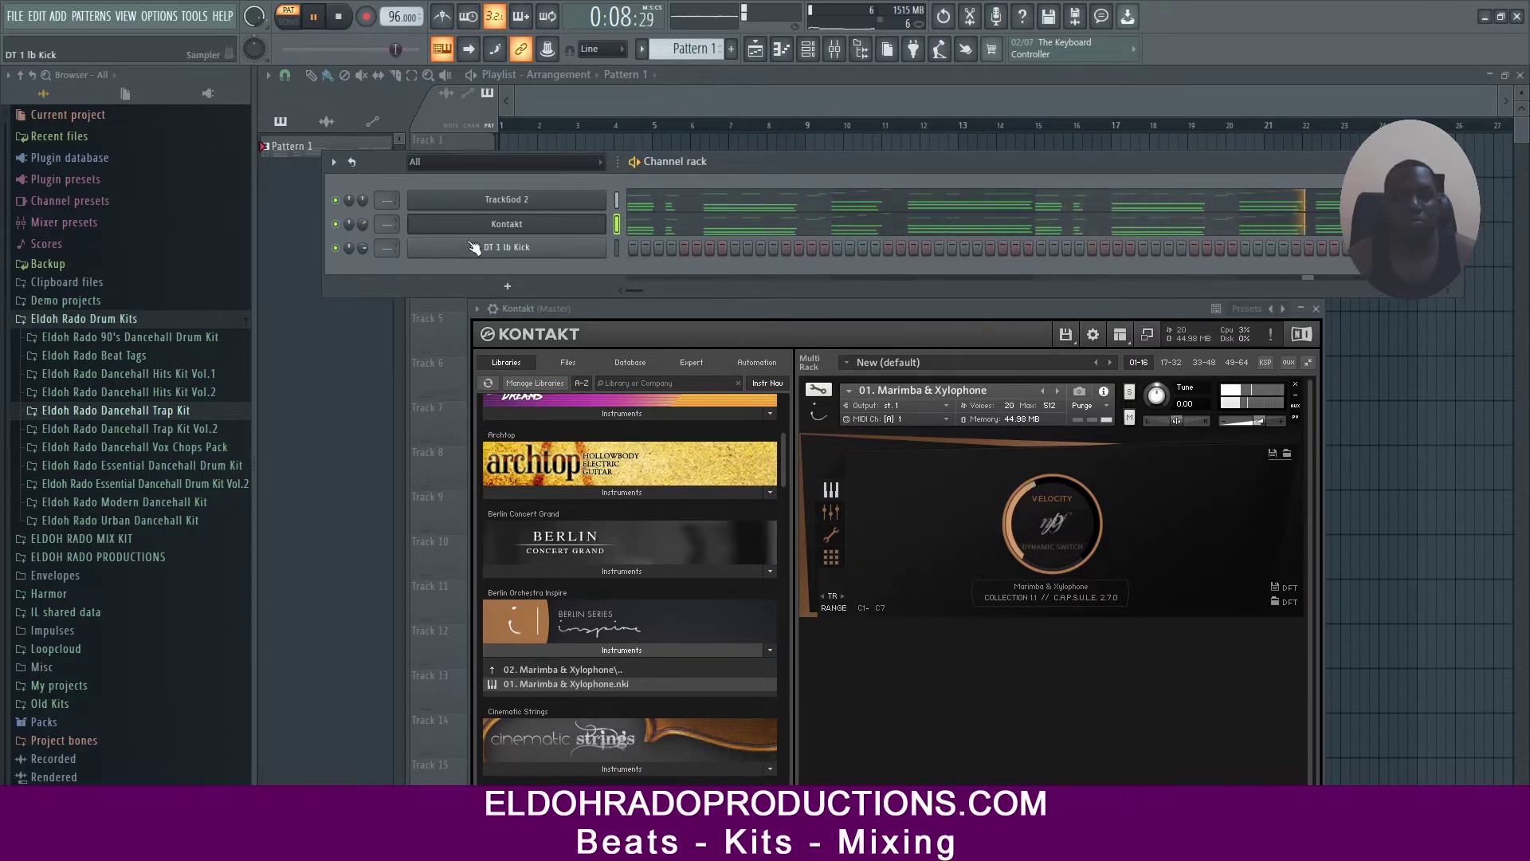
right_click(554, 231)
click(764, 247)
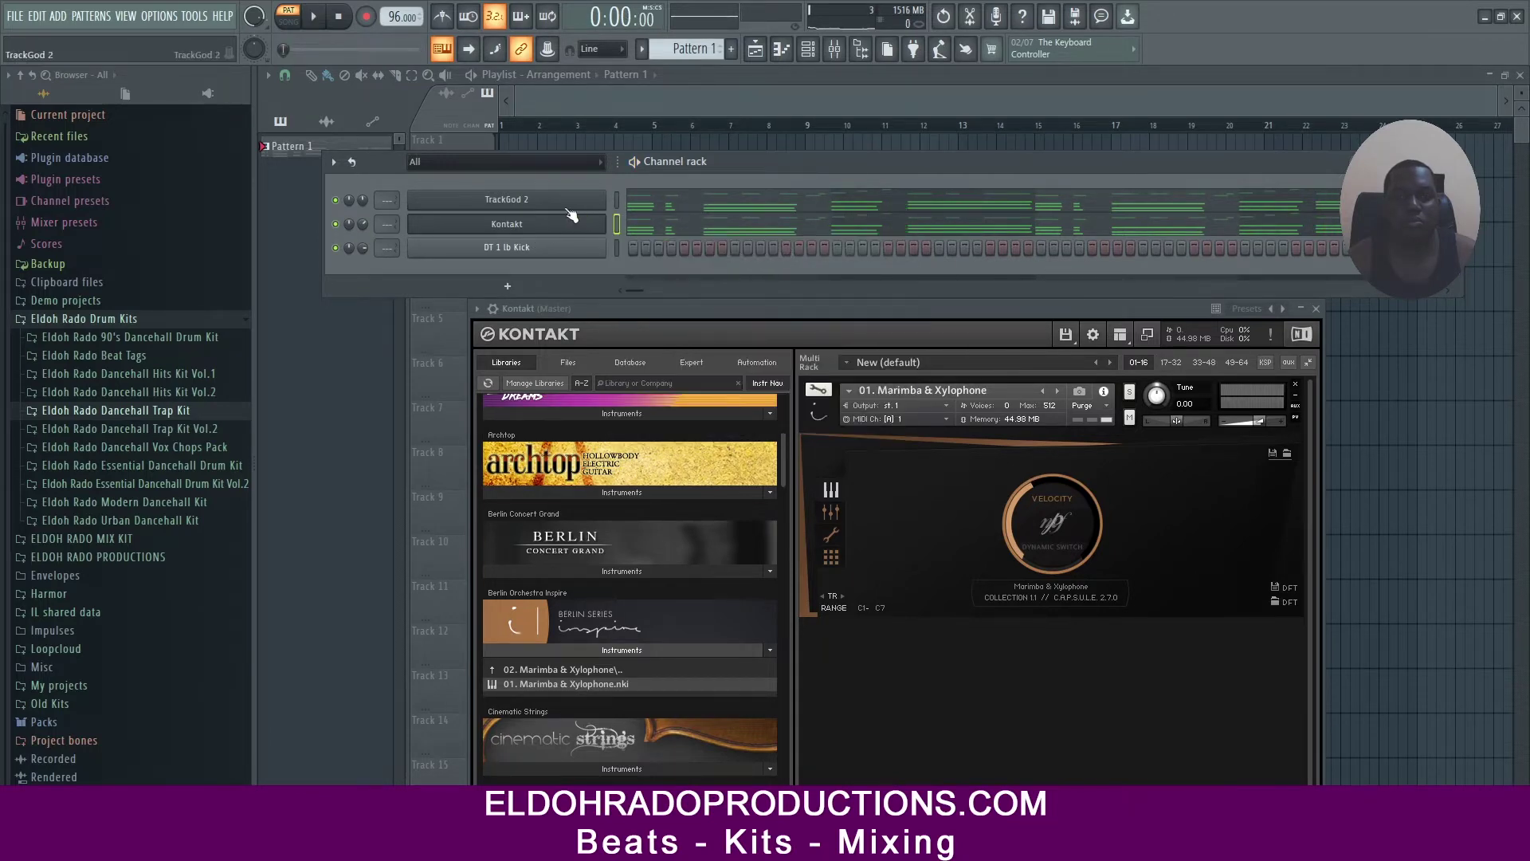
Open the Kontakt channel's piano roll and quantize all of its notes to the grid
right_click(547, 226)
click(646, 224)
key(space)
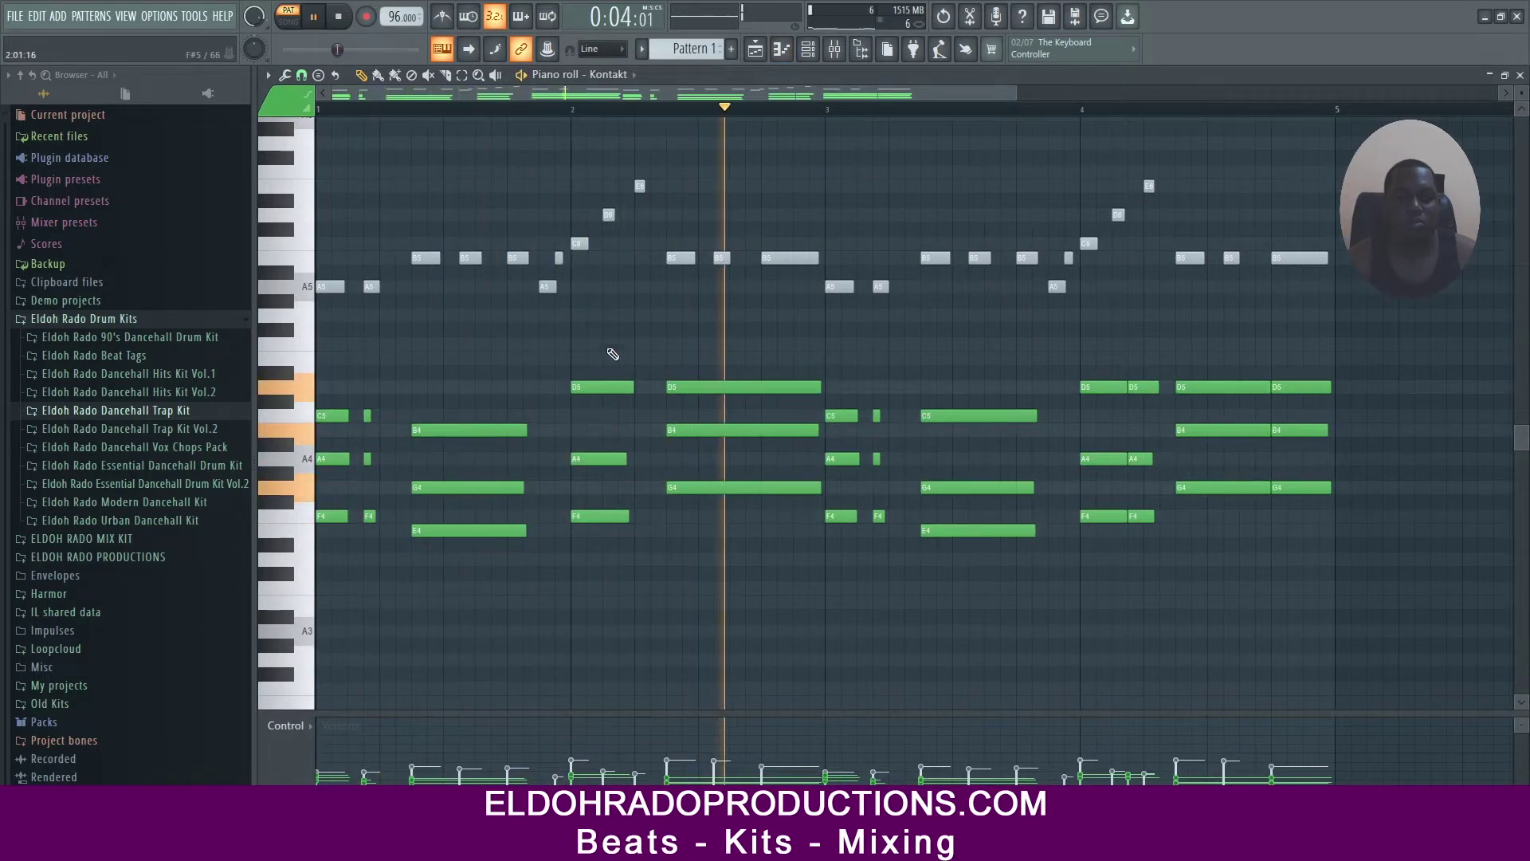
key(ctrl+a)
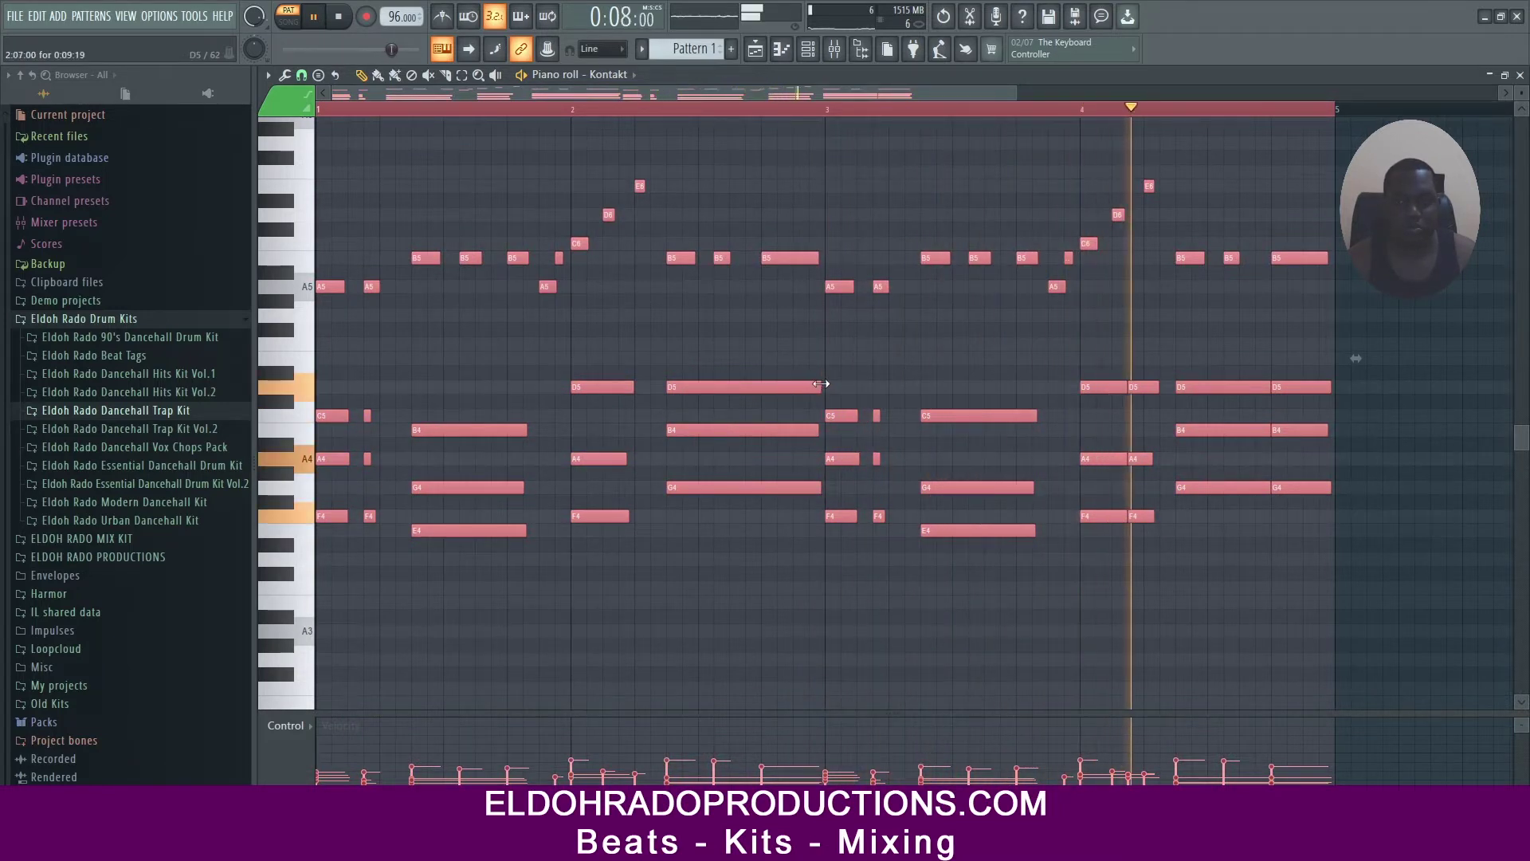
drag(821, 384, 822, 385)
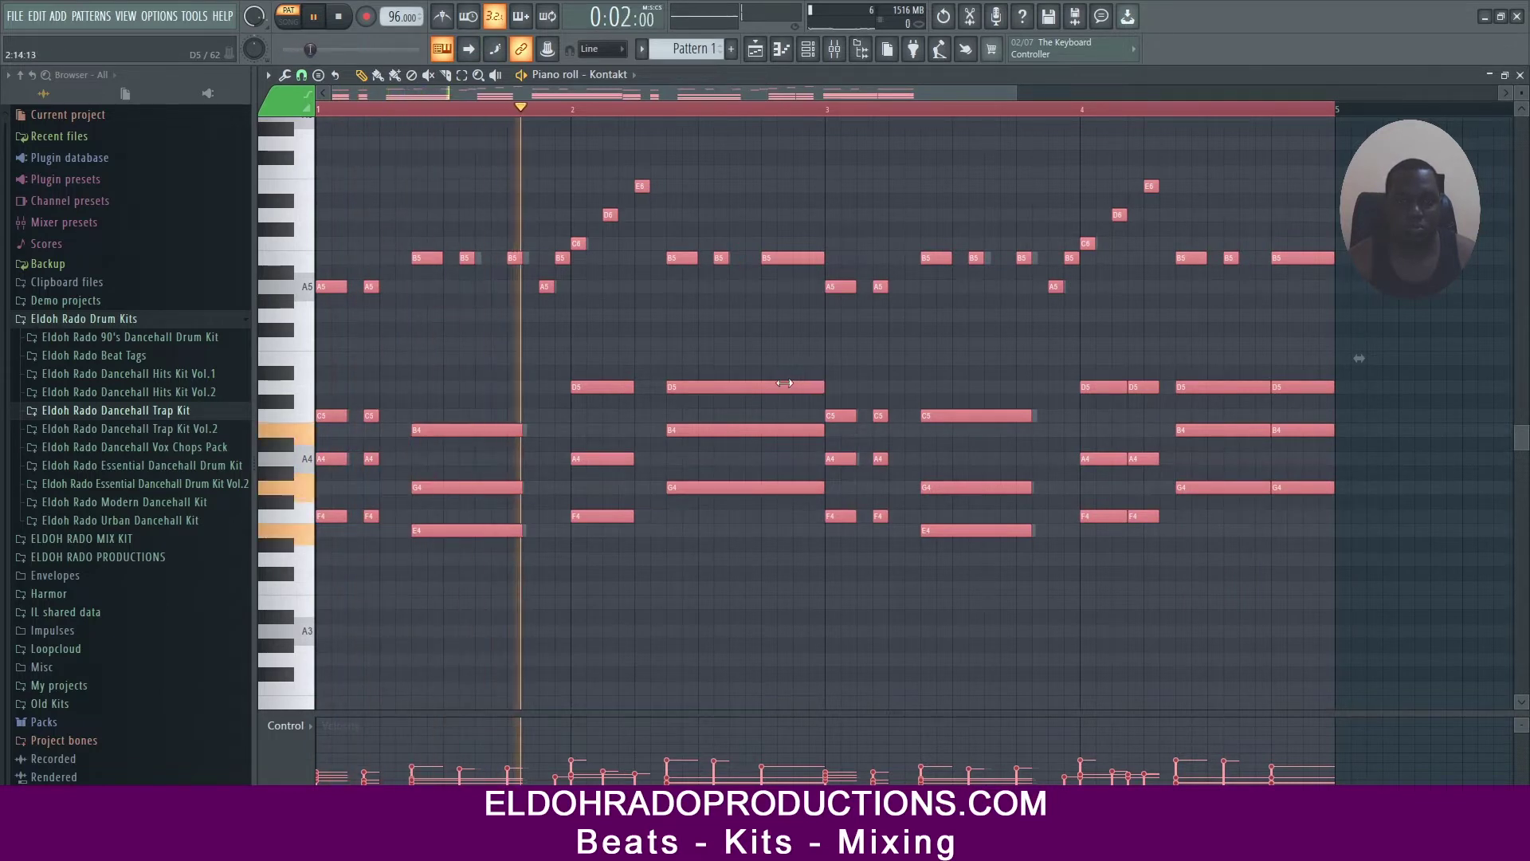
ctrl+click(777, 349)
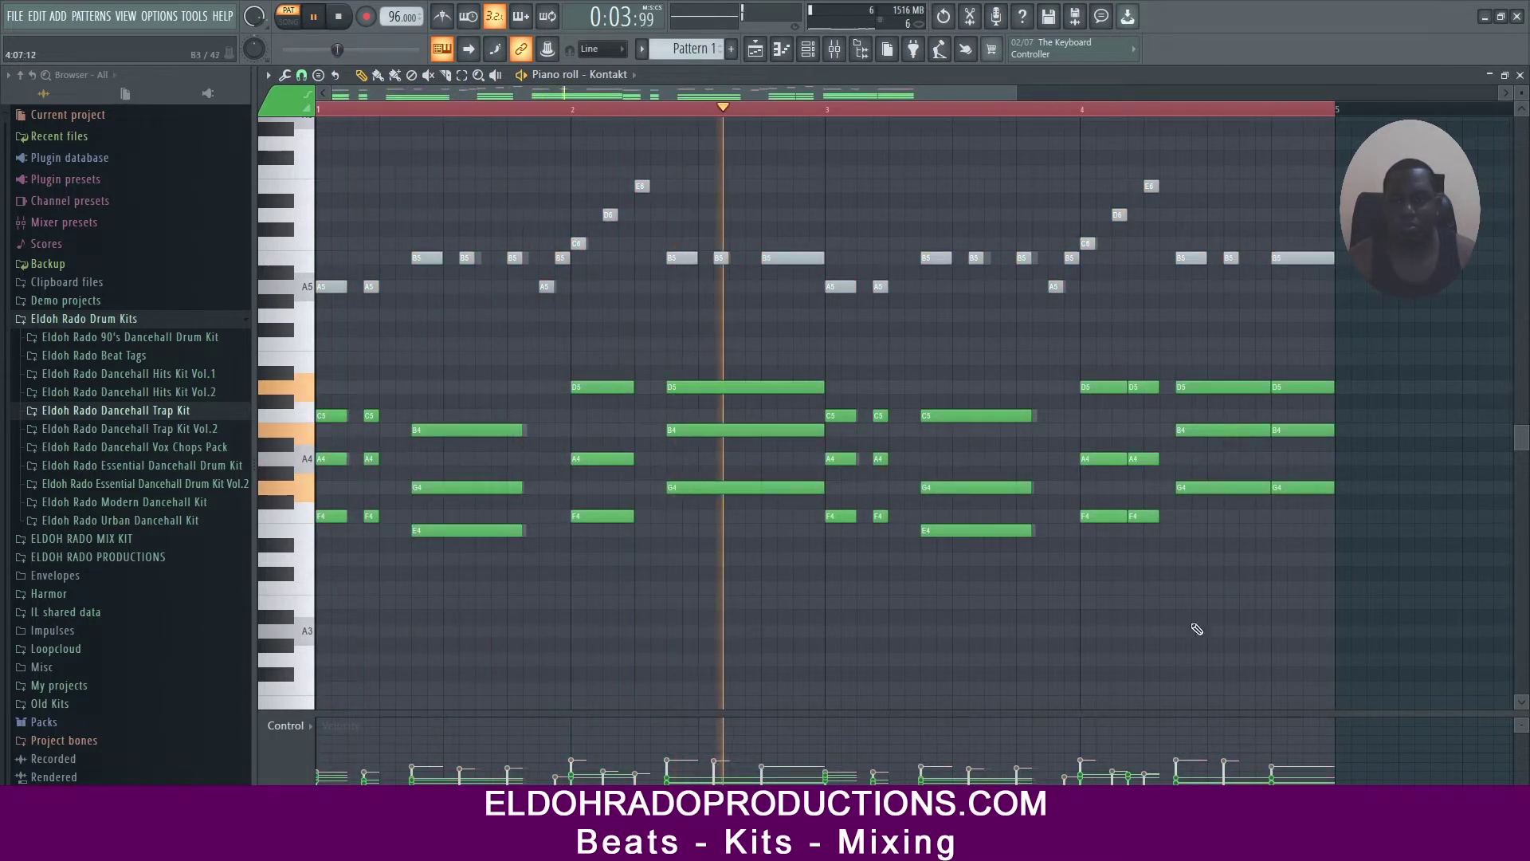
Shorten all the chord notes in the Kontakt piano roll to one-step stabs and audition them
drag(1358, 682, 318, 369)
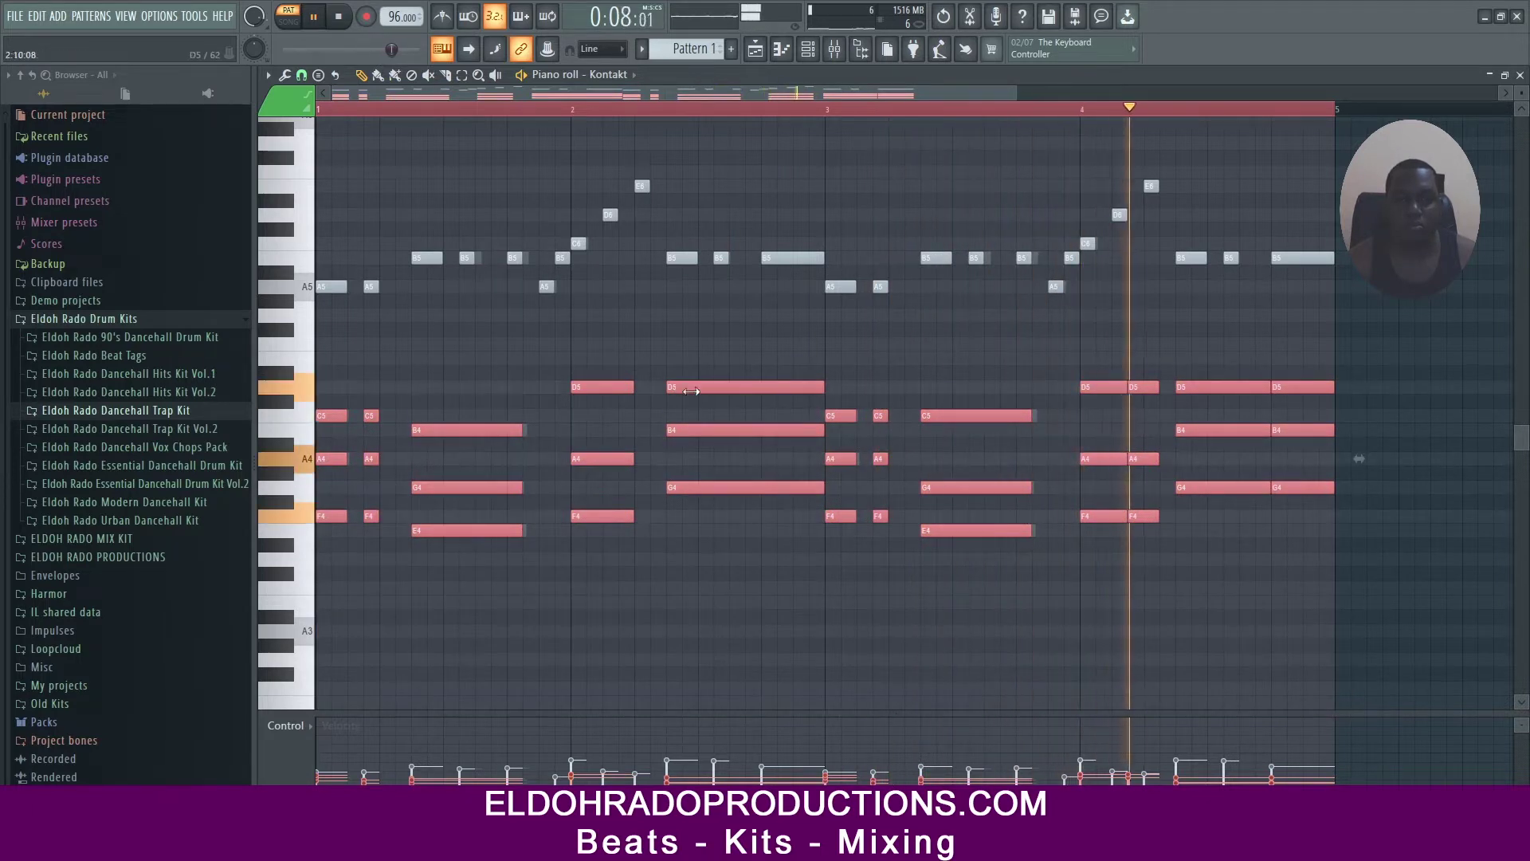
ctrl+click(620, 588)
drag(529, 619, 443, 430)
key(space)
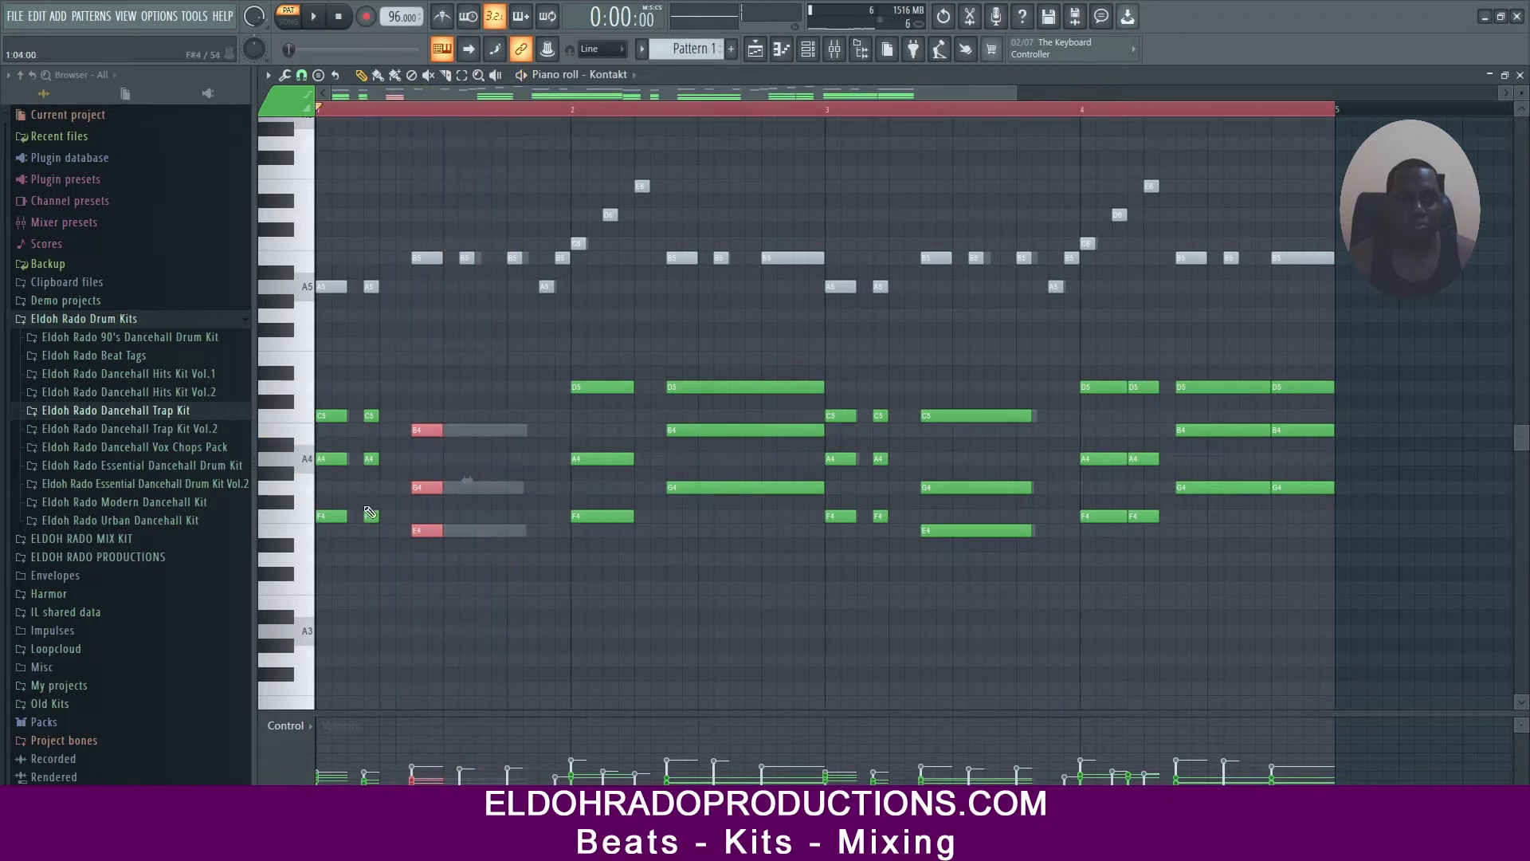
drag(1308, 564, 1228, 392)
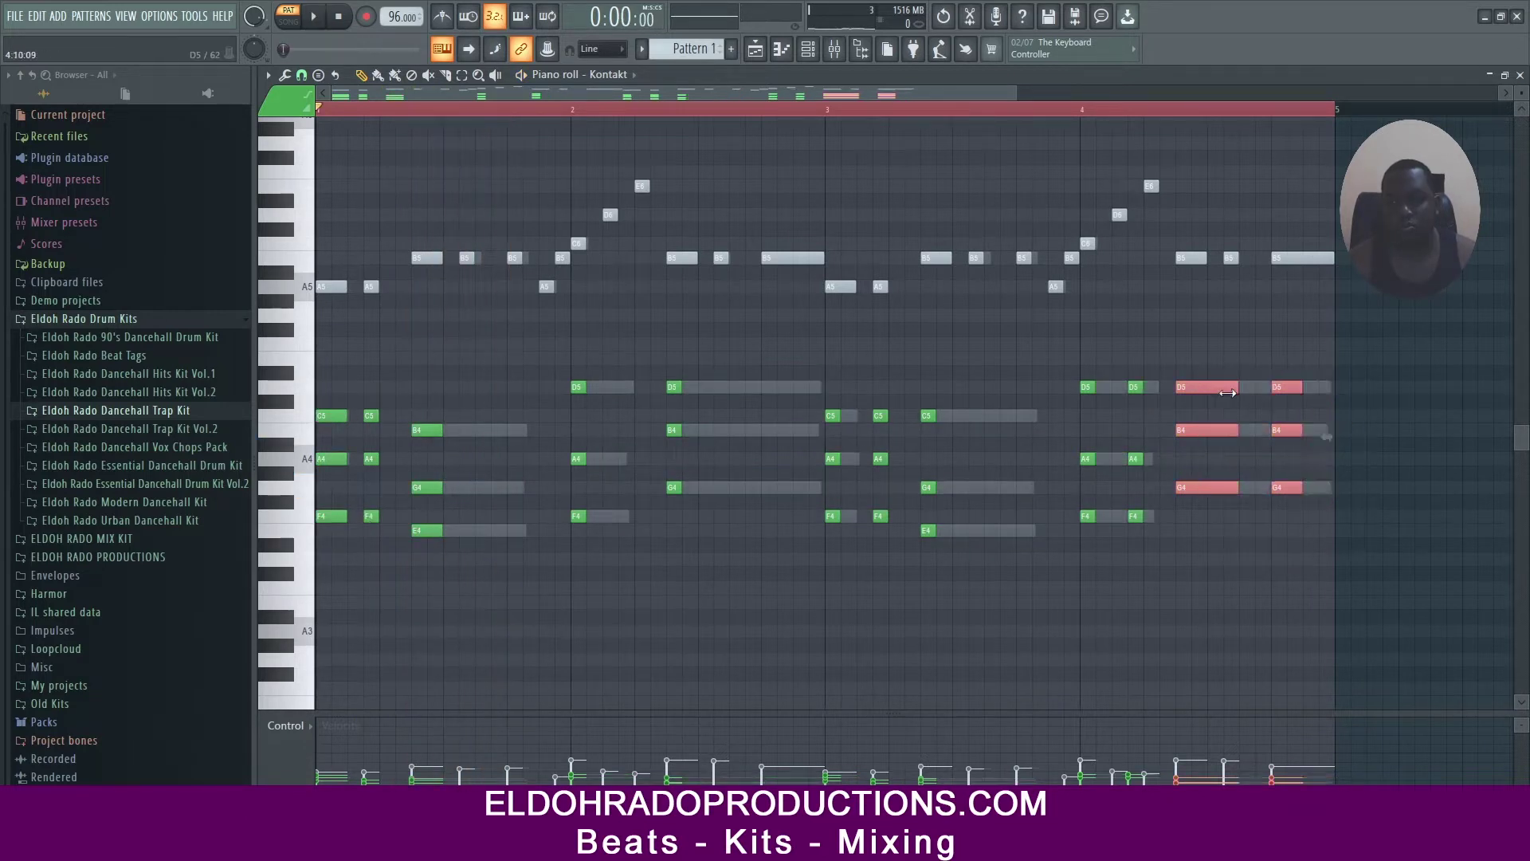
drag(1253, 564, 1205, 369)
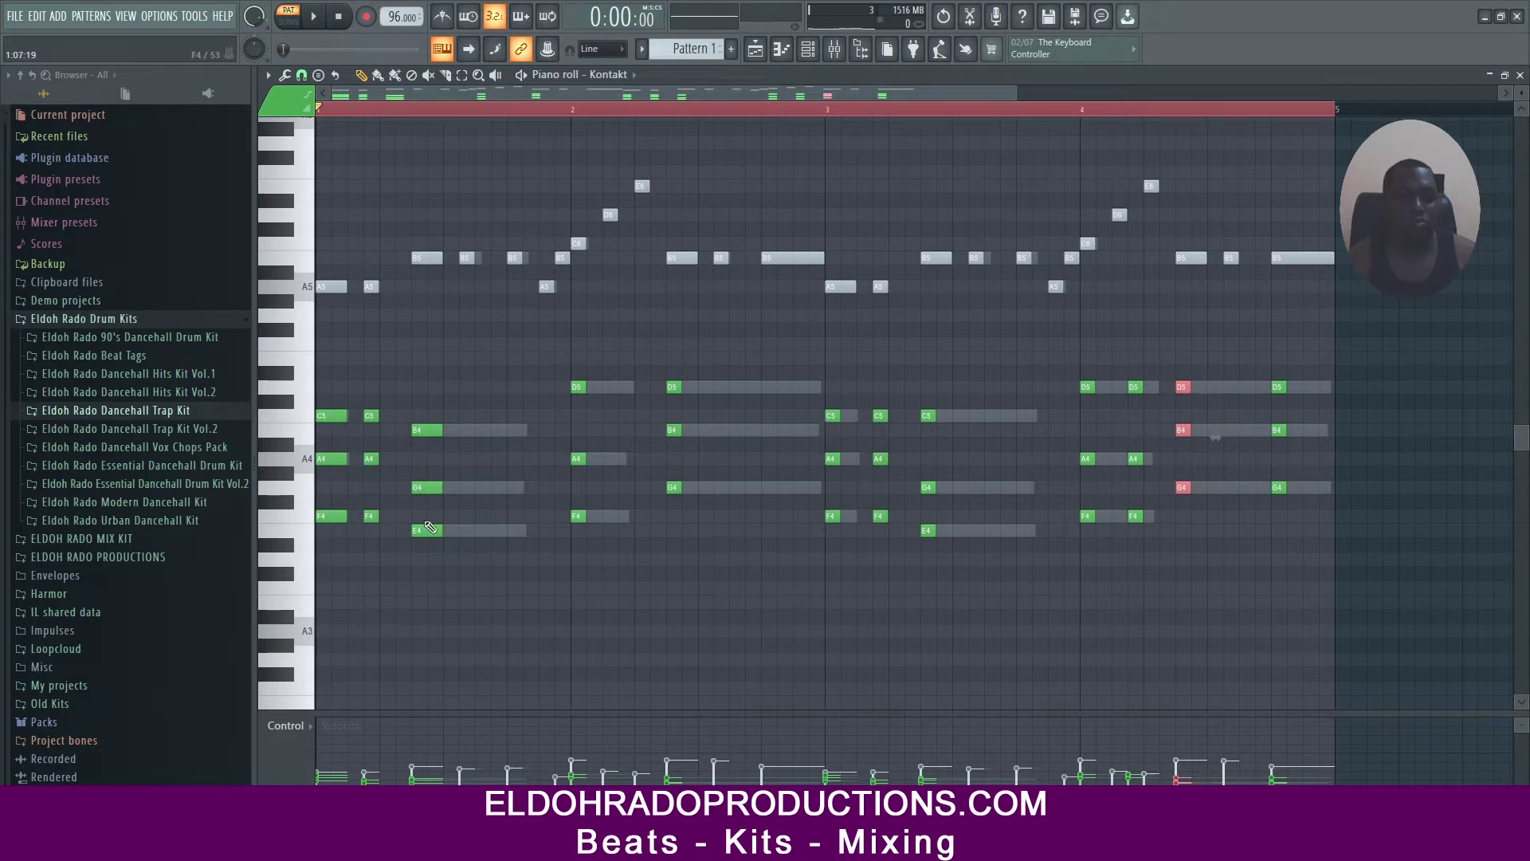
drag(450, 623, 410, 424)
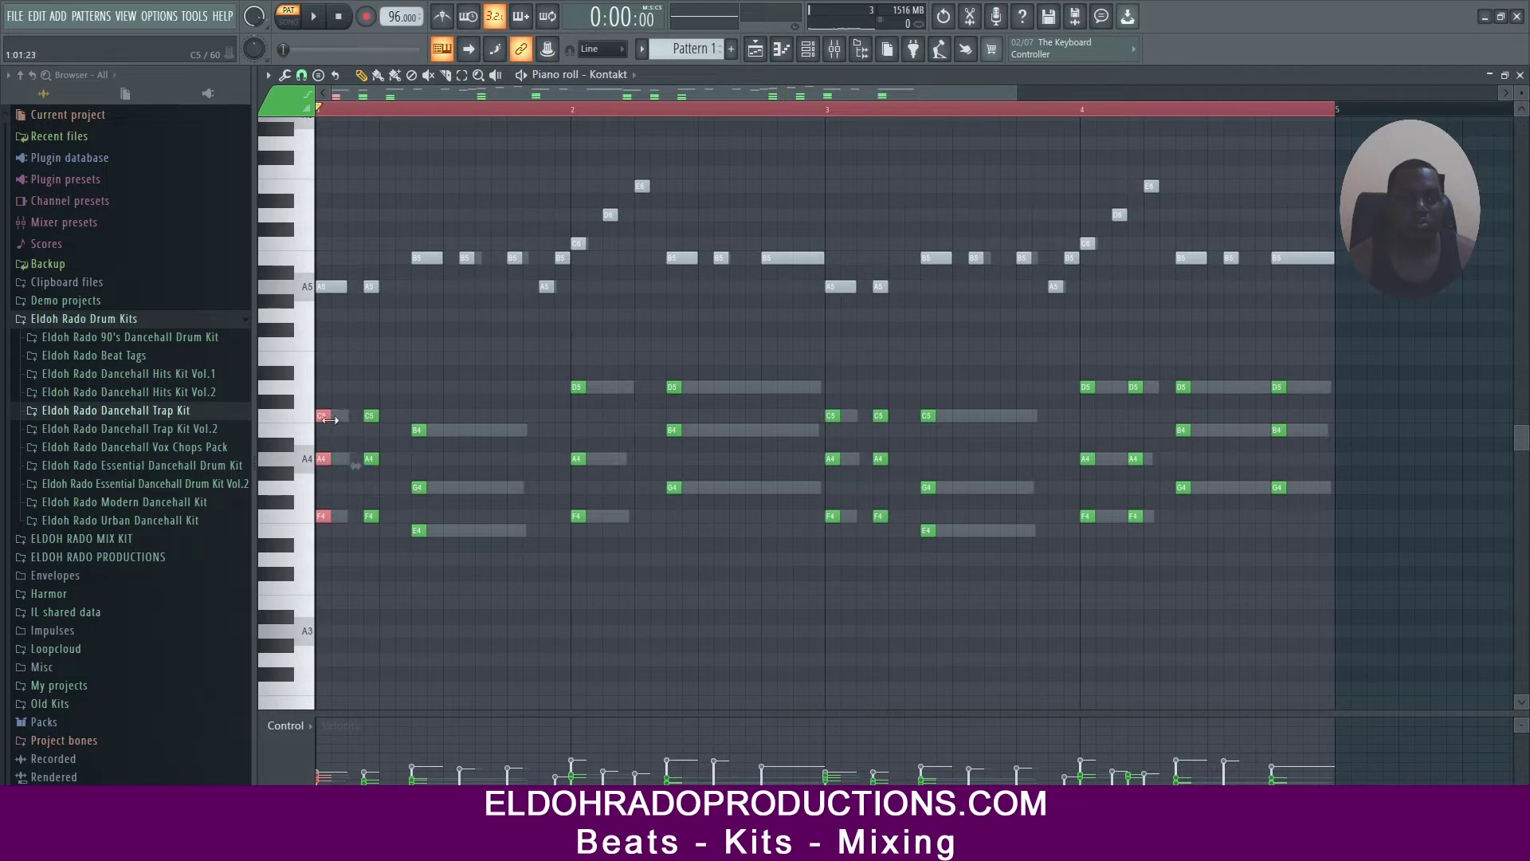
key(space)
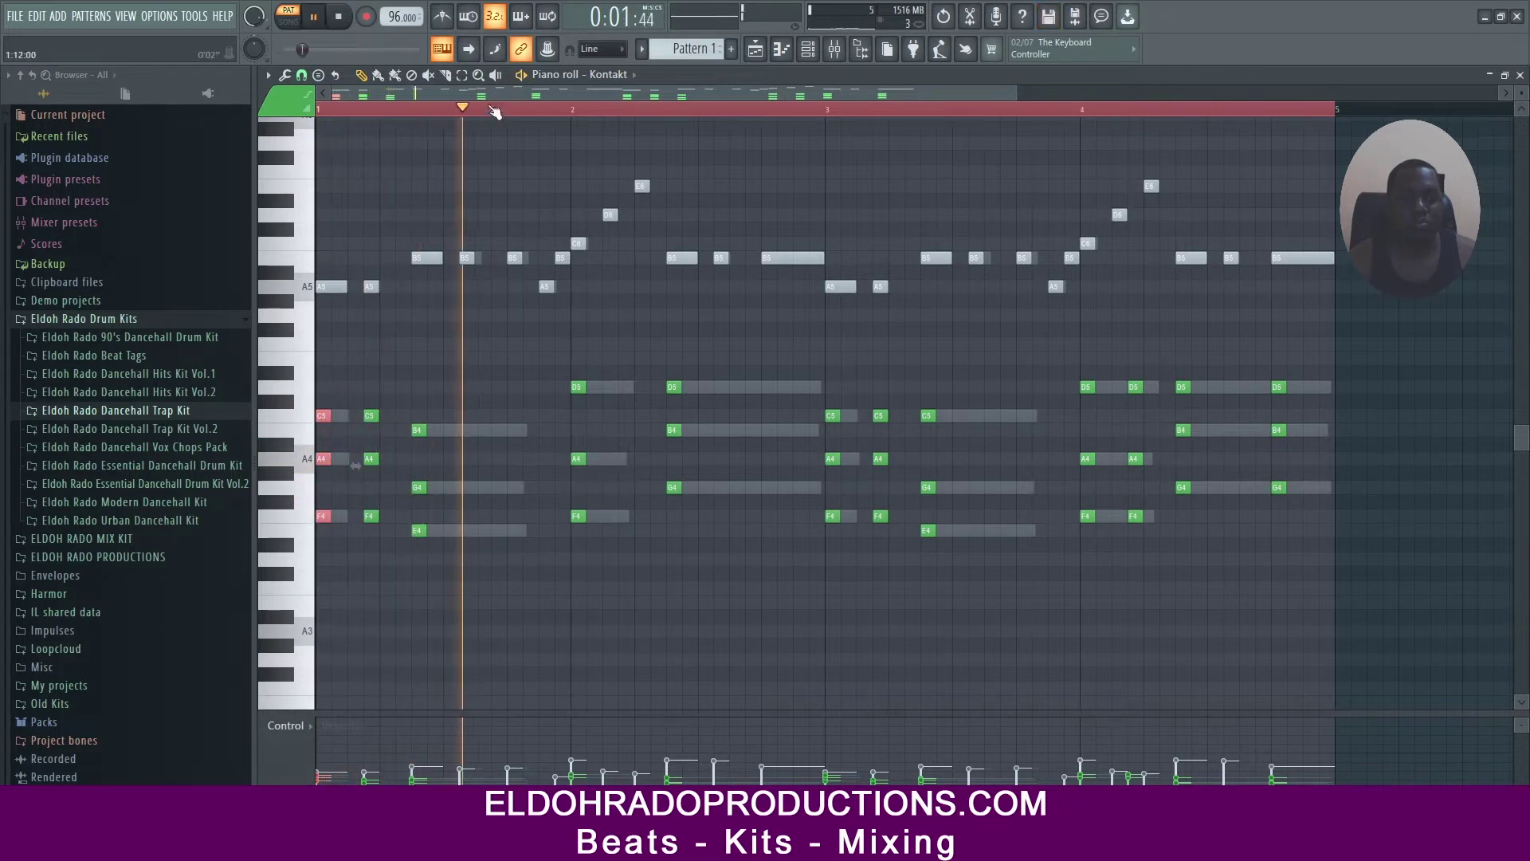
Delete the melody notes above the chords in the Kontakt part and close the piano roll
drag(1355, 335, 280, 159)
key(Delete)
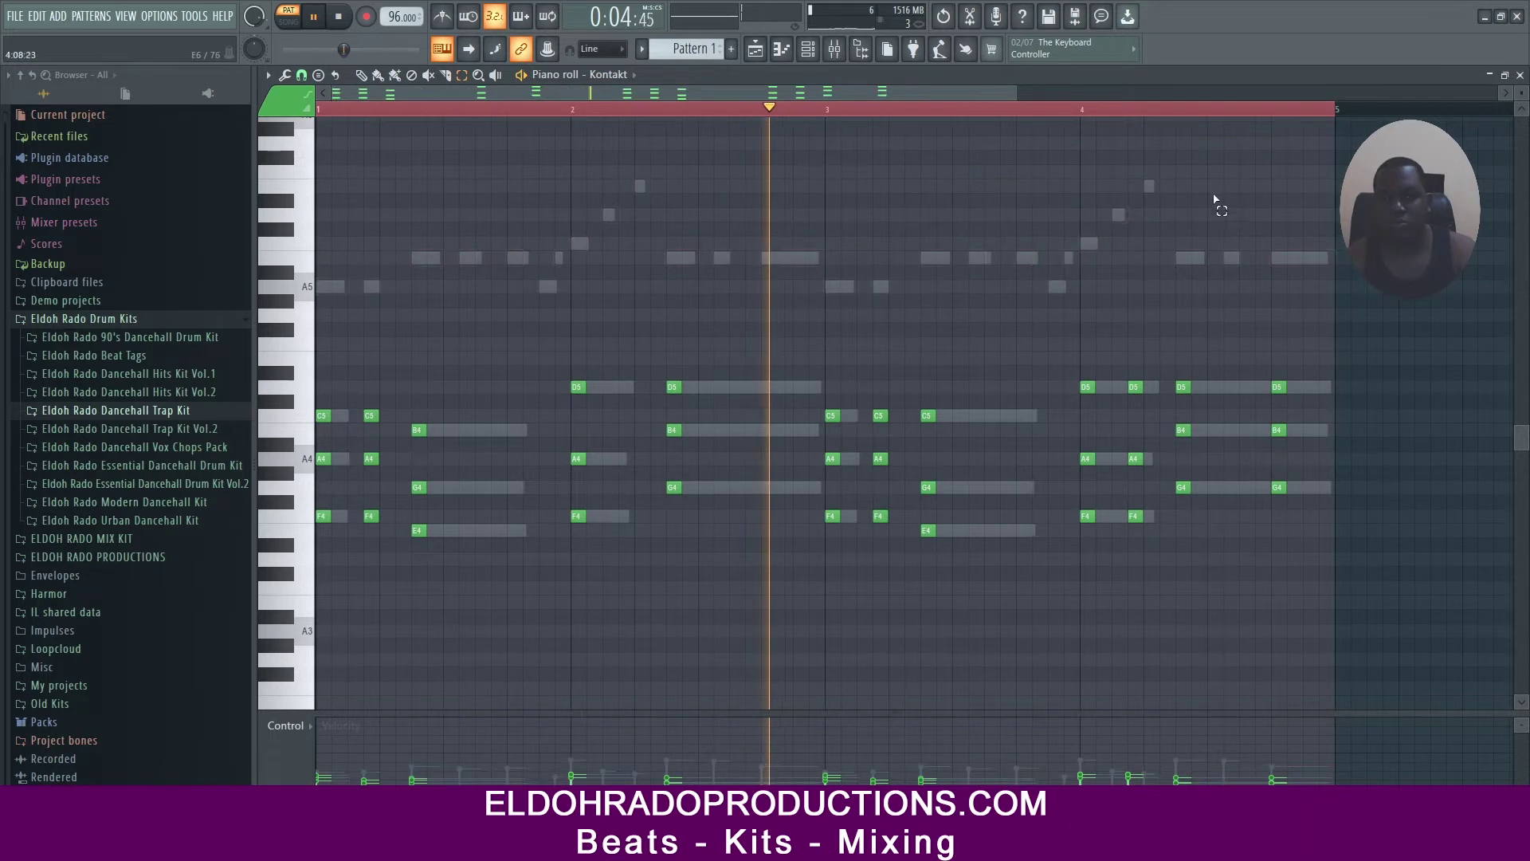
click(1520, 75)
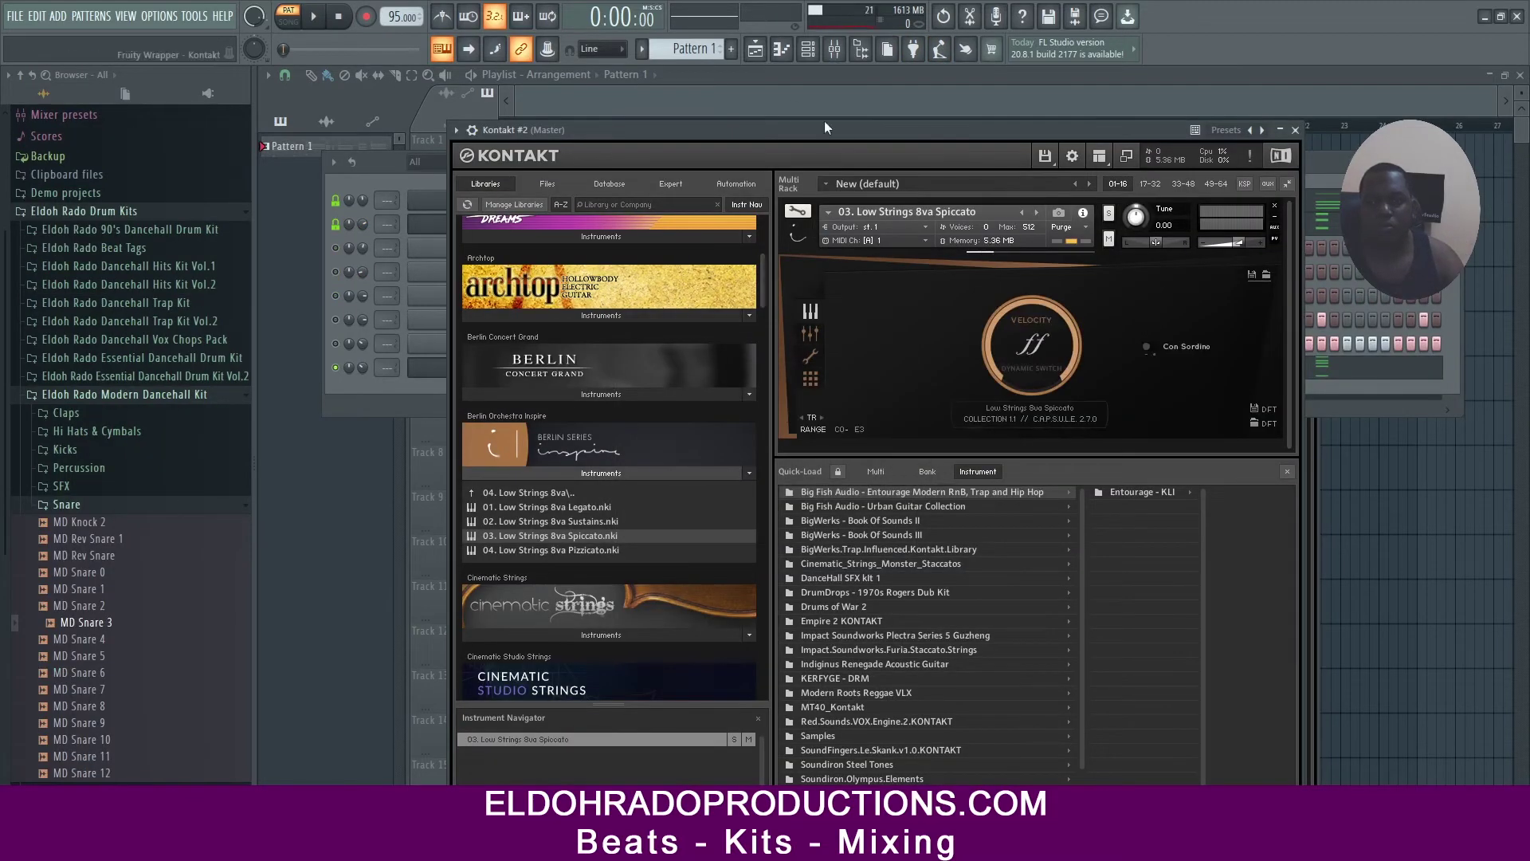
Audition the Kontakt #2 Low Strings 8va Spiccato part and examine its opening notes in the piano roll
drag(777, 126, 786, 126)
key(space)
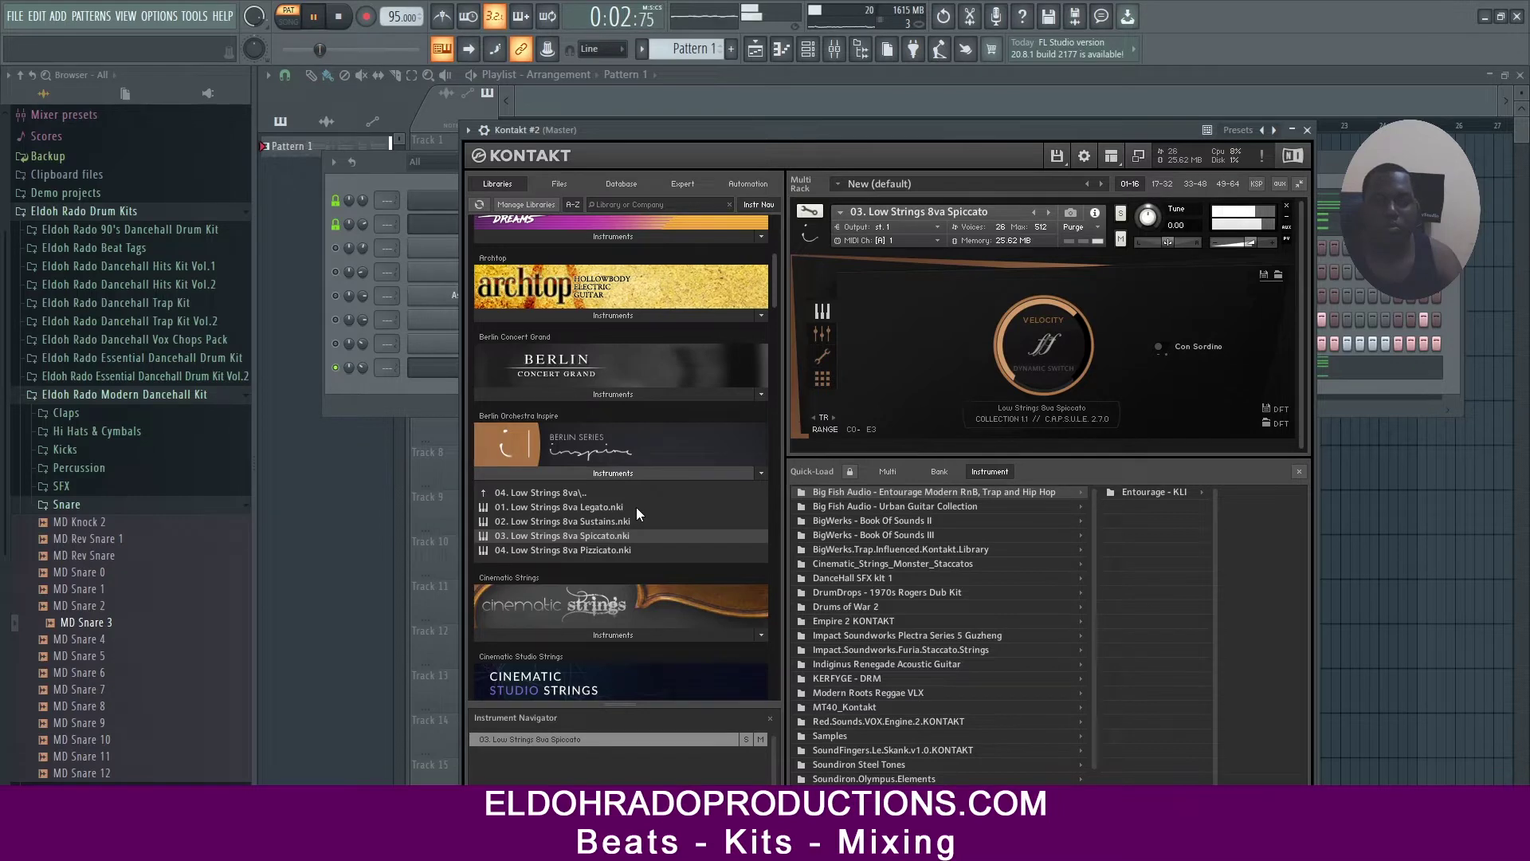
click(1307, 129)
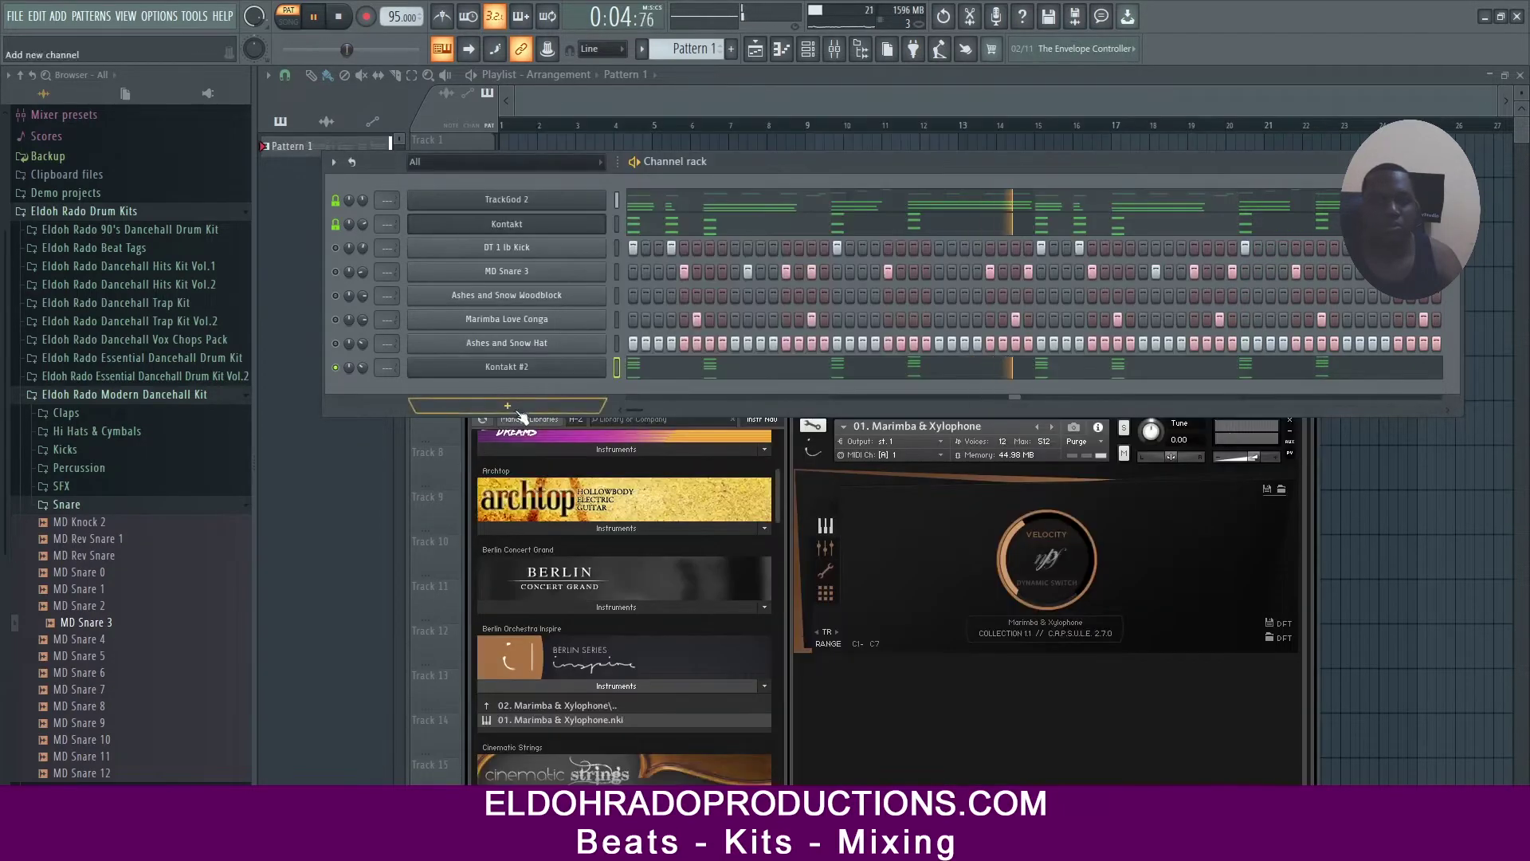
right_click(524, 368)
click(638, 367)
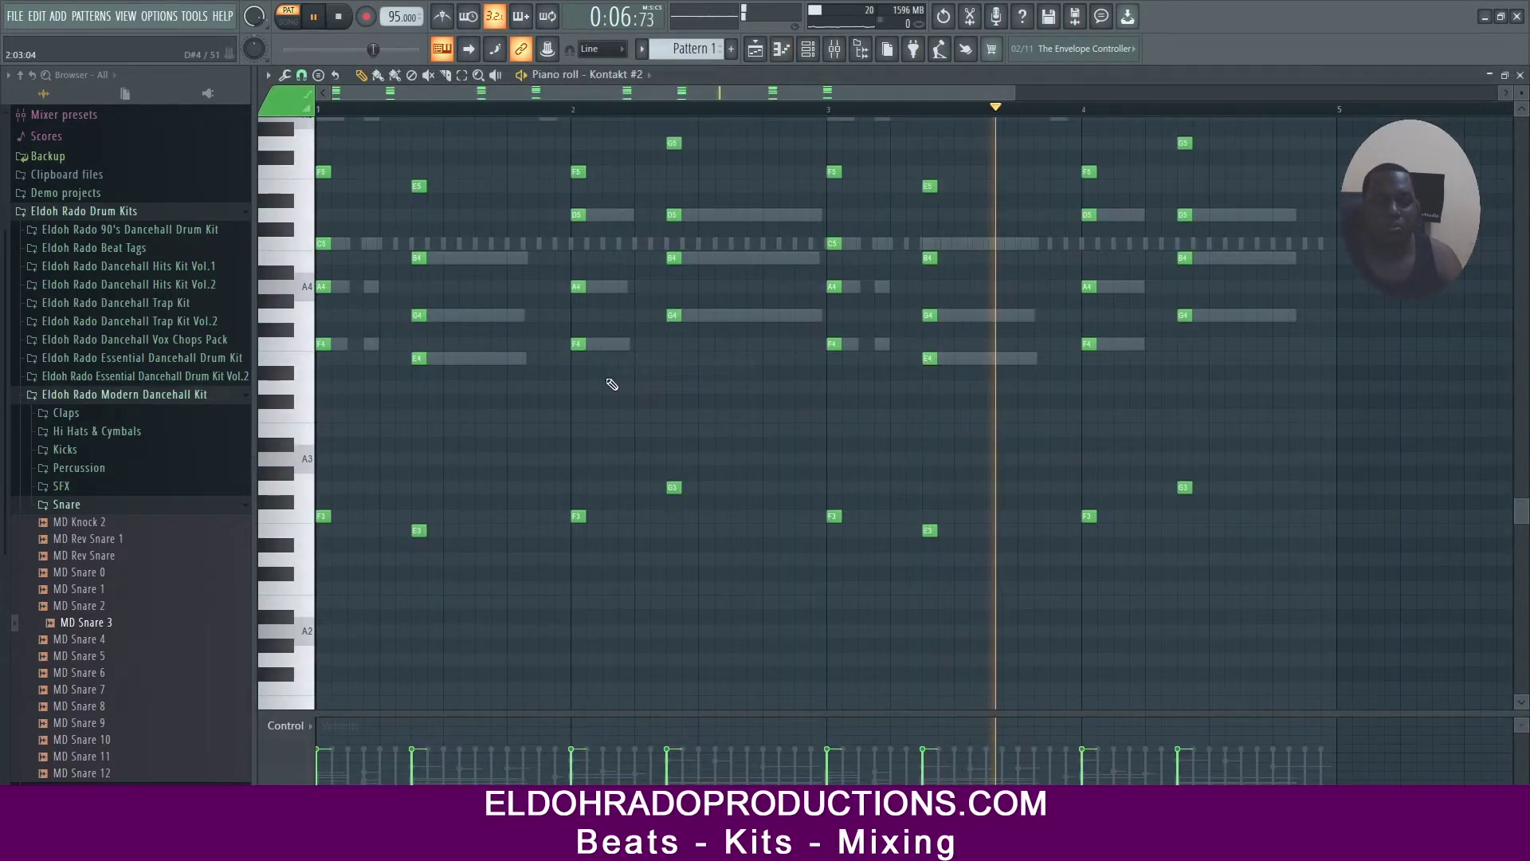
key(space)
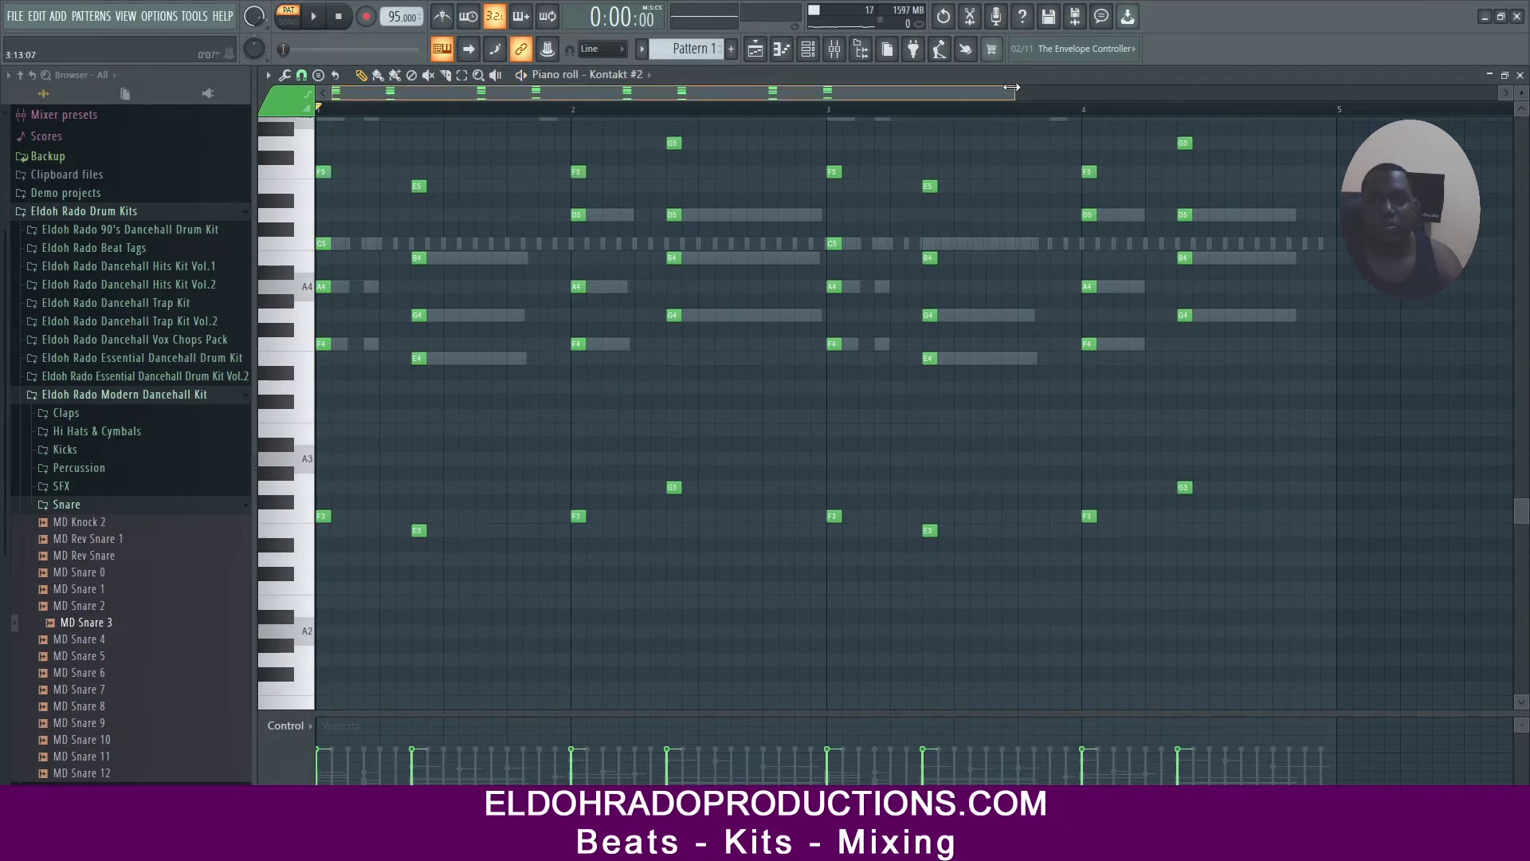
drag(1011, 94, 595, 94)
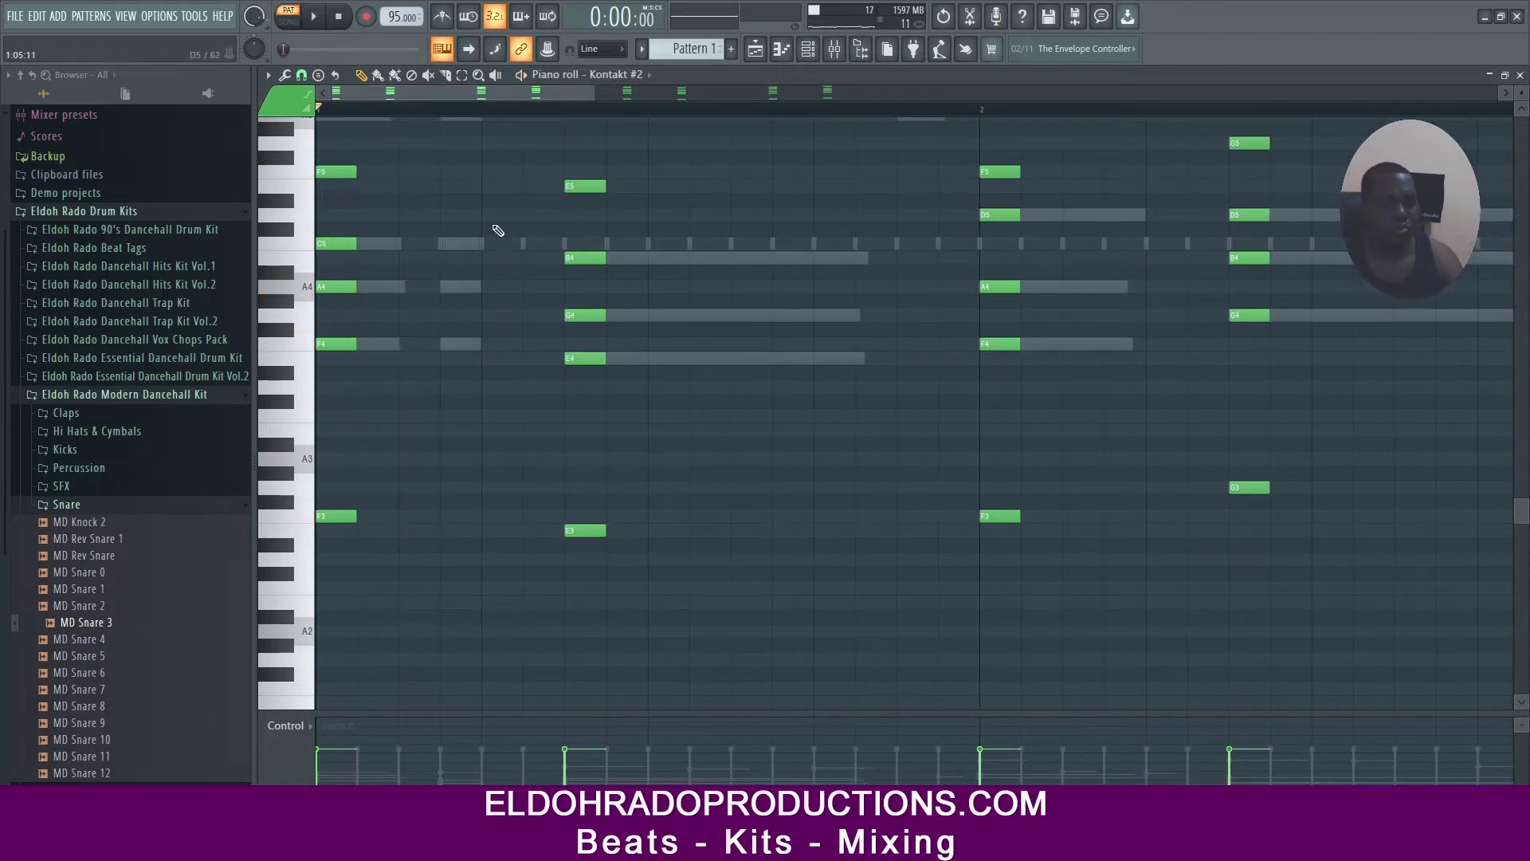
key(space)
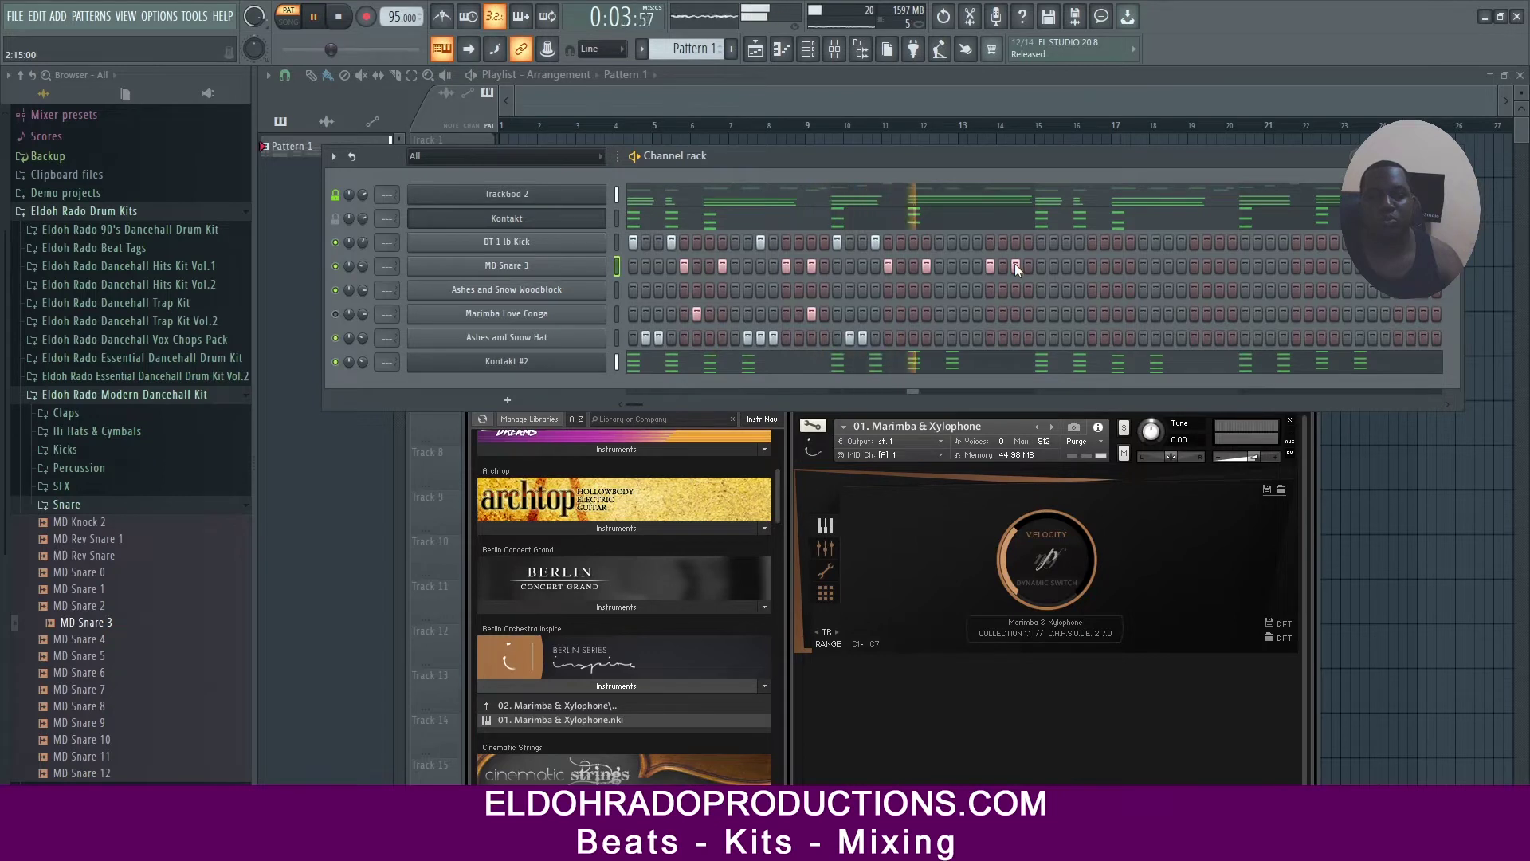
Add a kick on step 10 of bar 2 and Ashes and Snow Hat hits on steps 10 to 12, then audition the pattern
key(space)
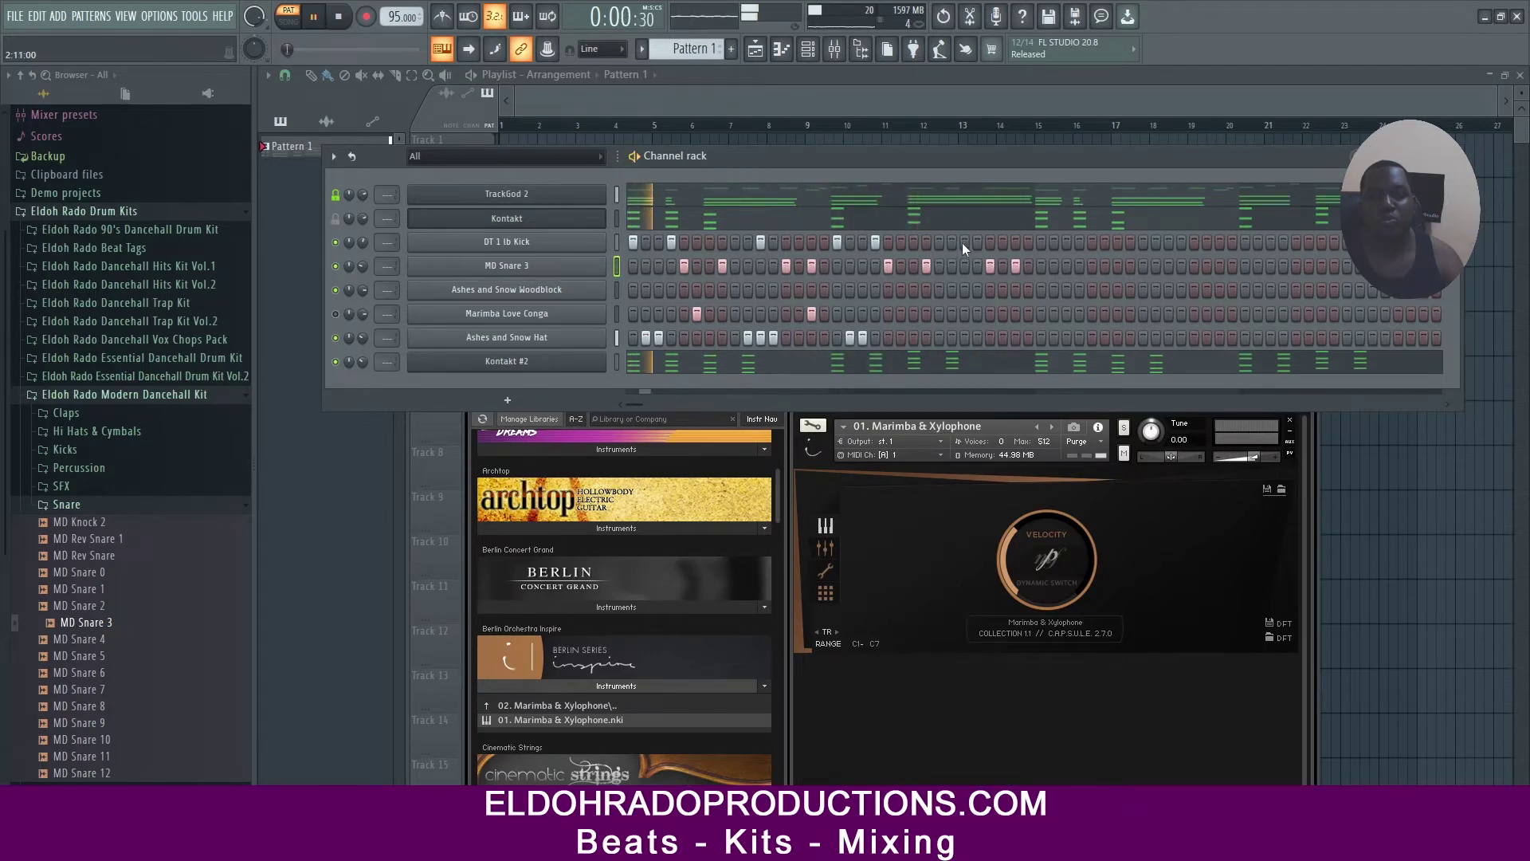
key(space)
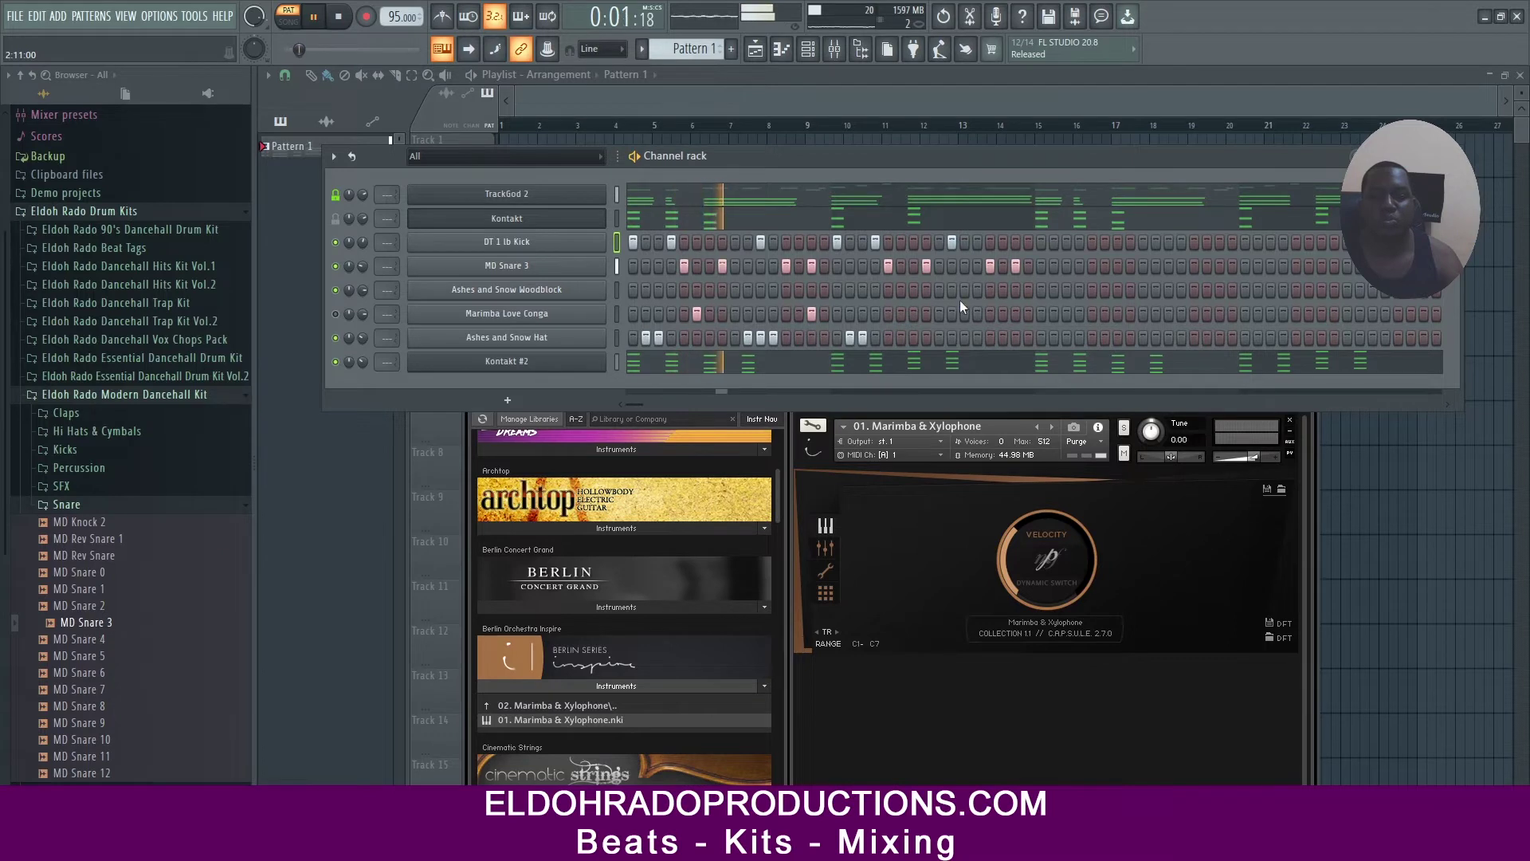
key(space)
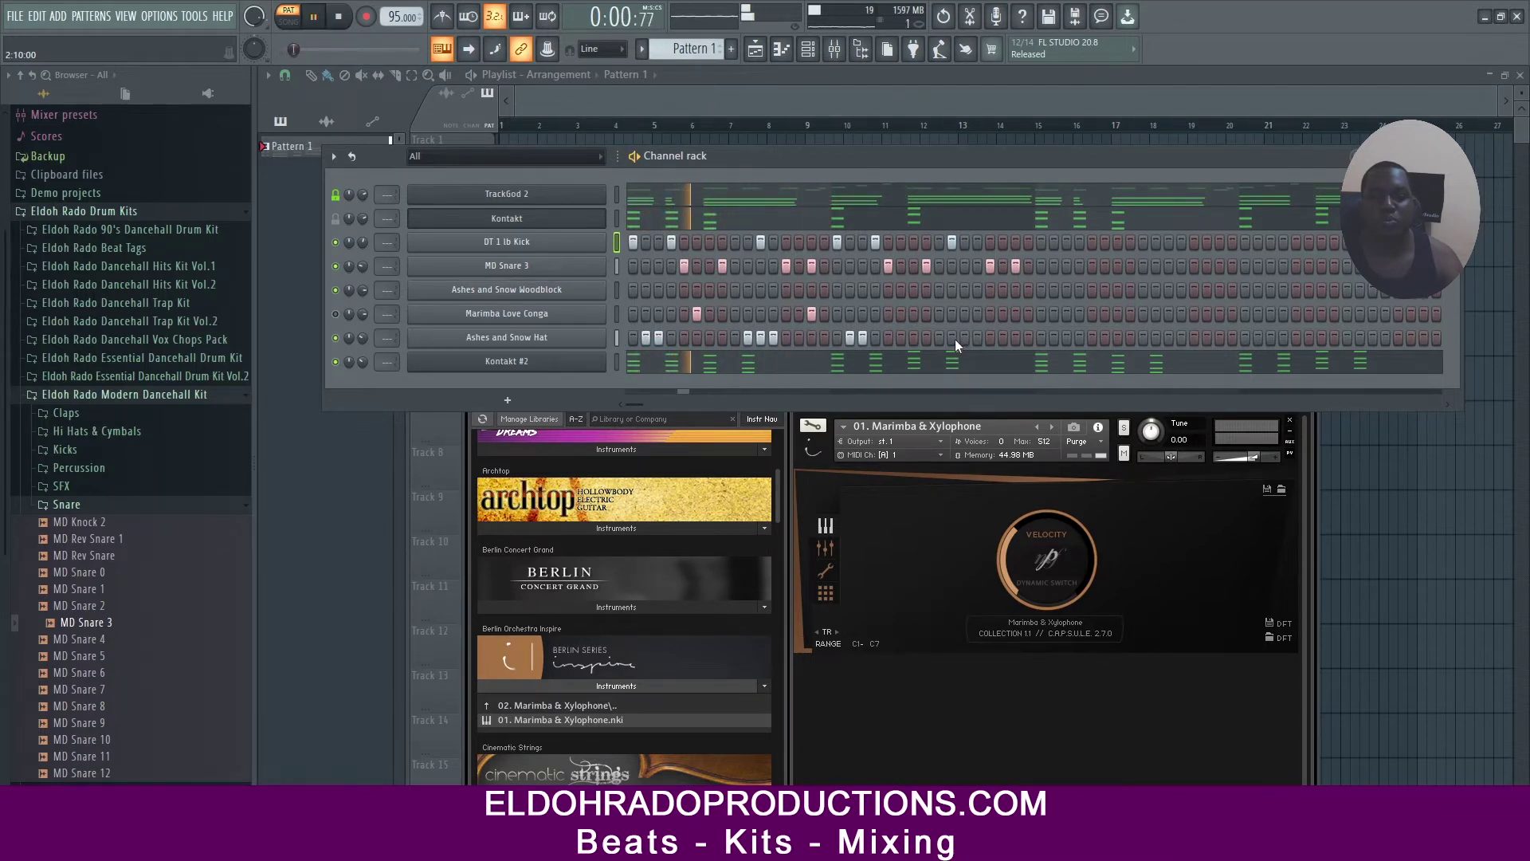
drag(955, 338, 973, 338)
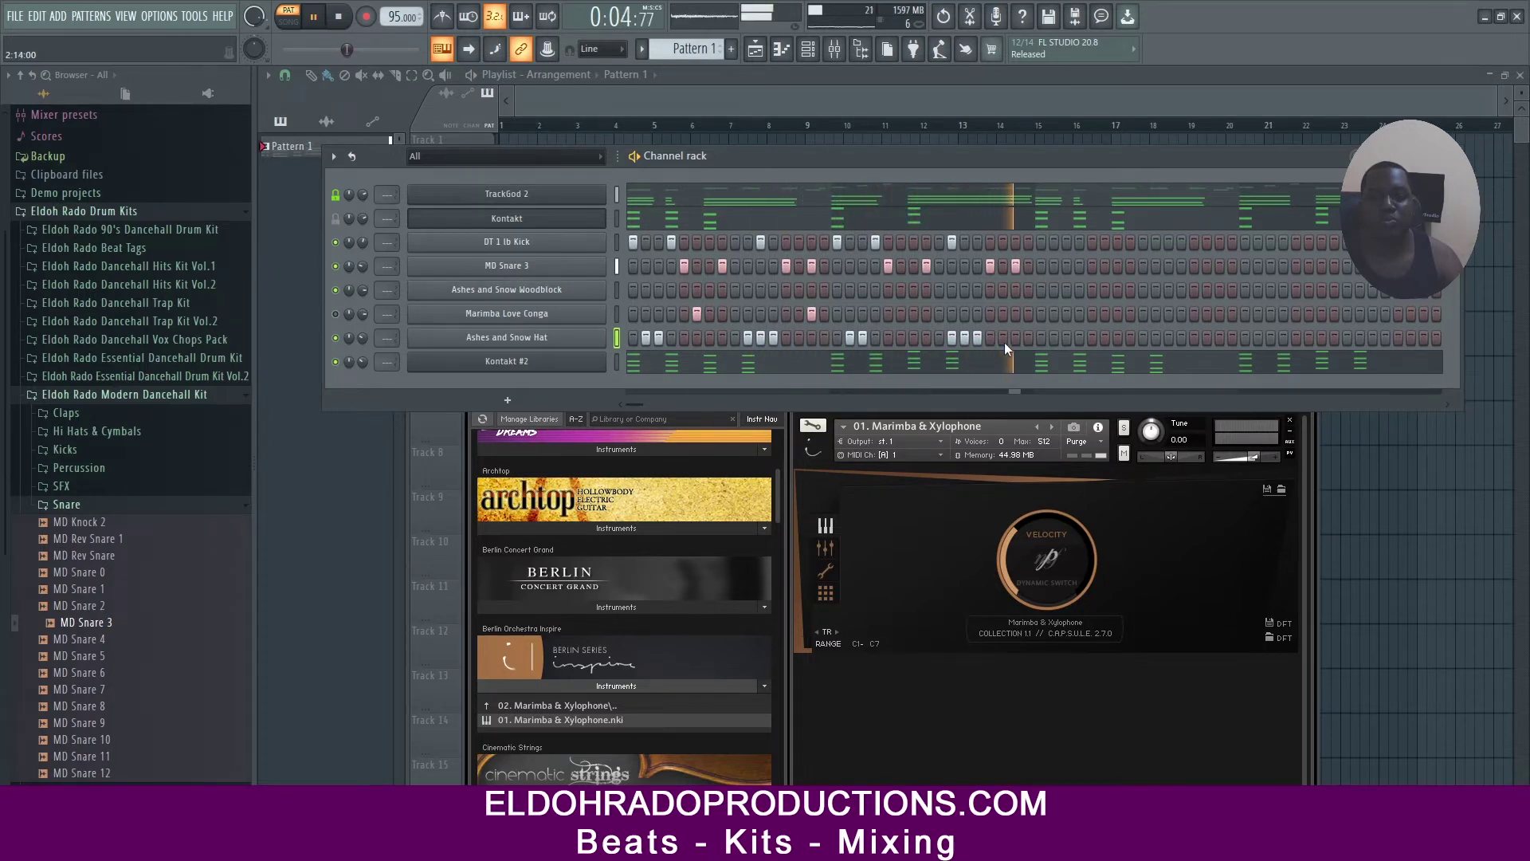
key(space)
key(space)
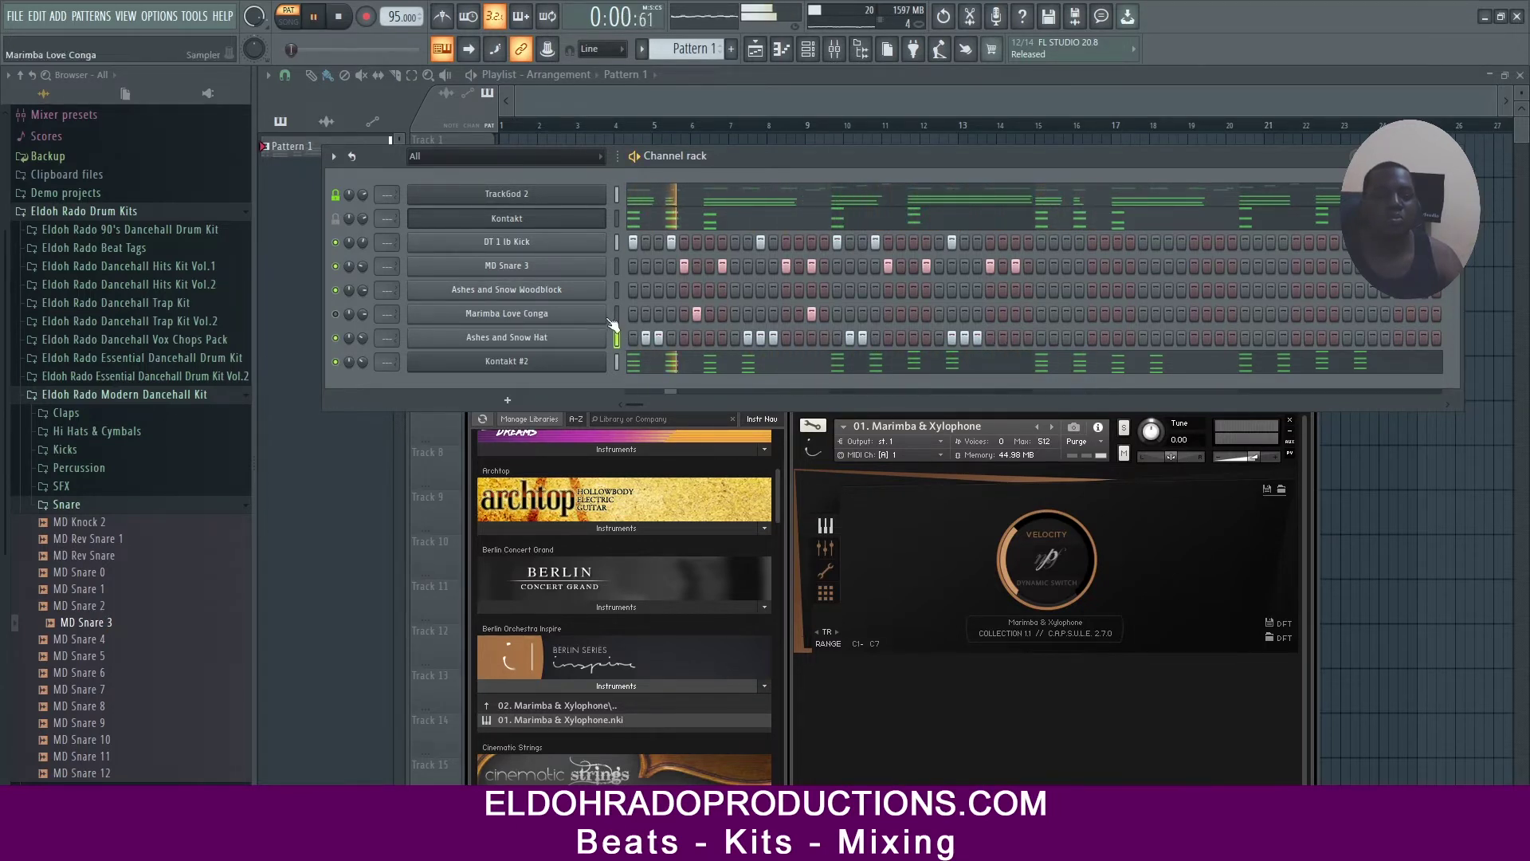
Set the DT 1 lb Kick piano roll's grid snap to Bar and duplicate its first two bars into bars 3 and 4
key(space)
right_click(577, 246)
click(634, 239)
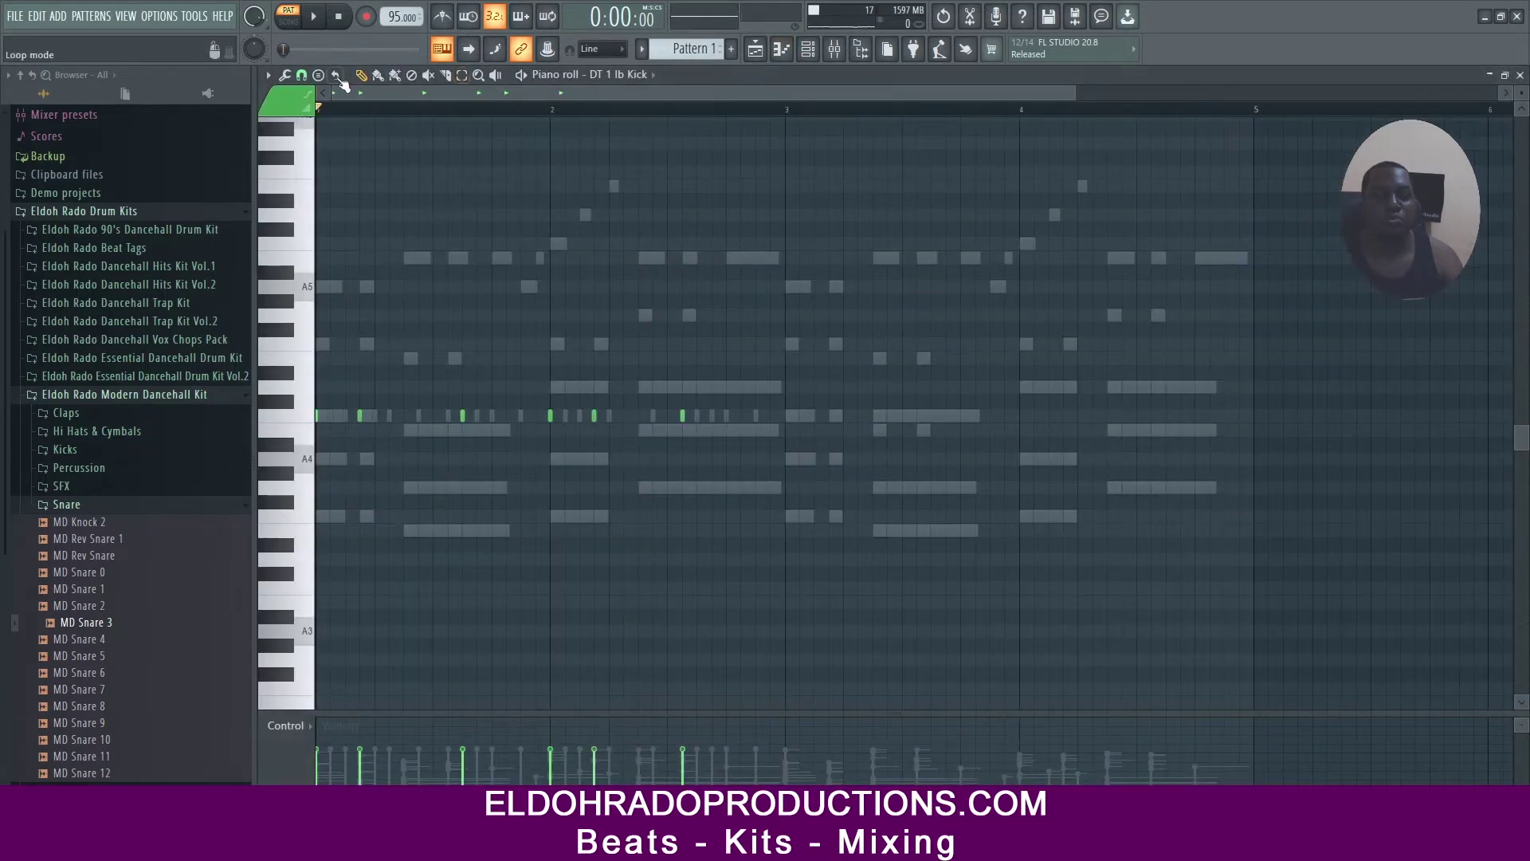
click(301, 75)
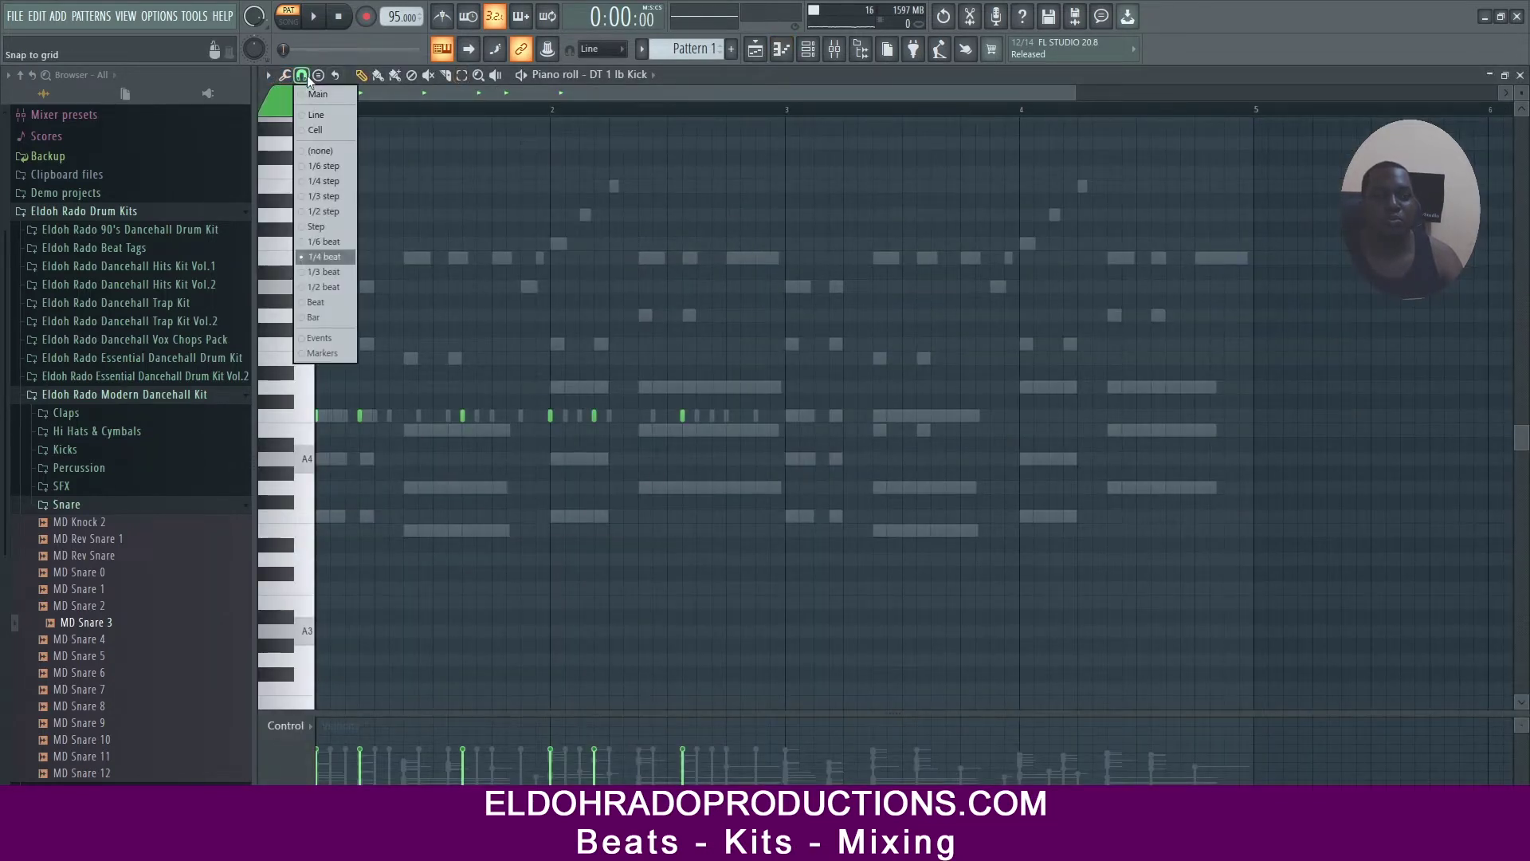
click(322, 317)
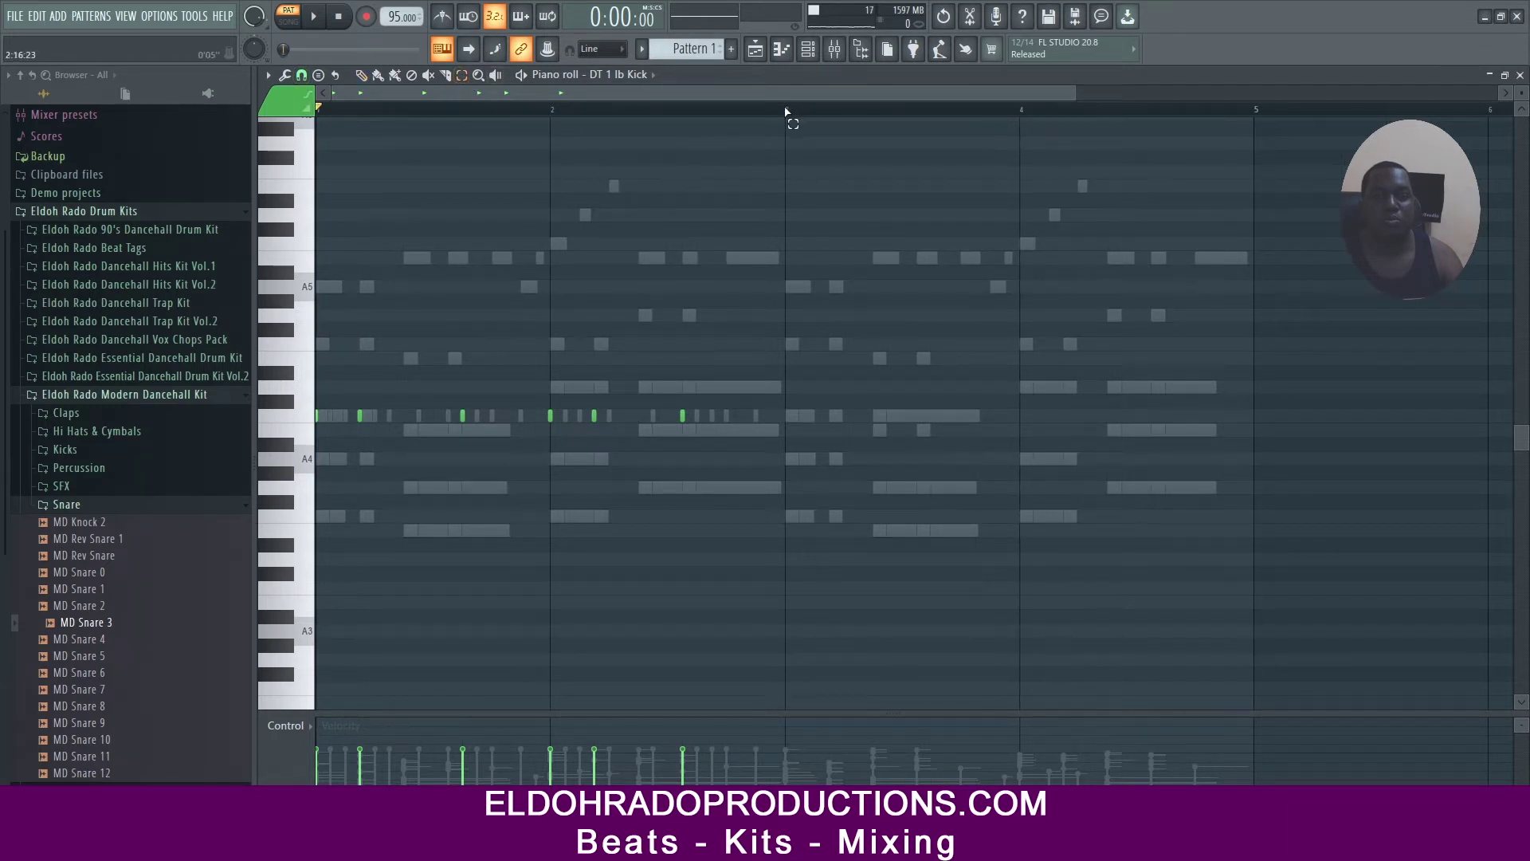
drag(785, 112, 355, 216)
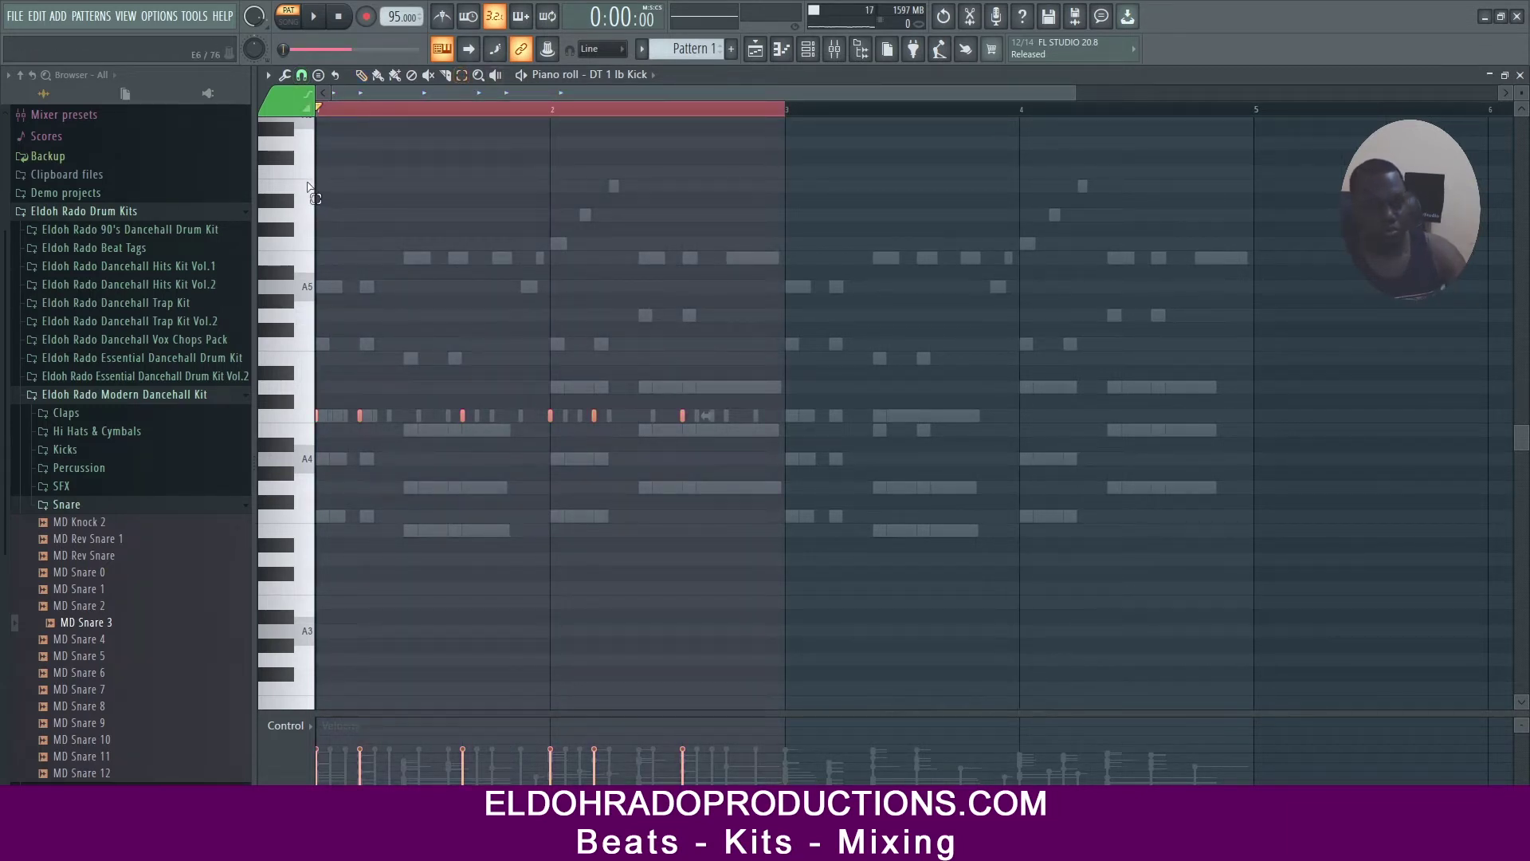
key(ctrl+b)
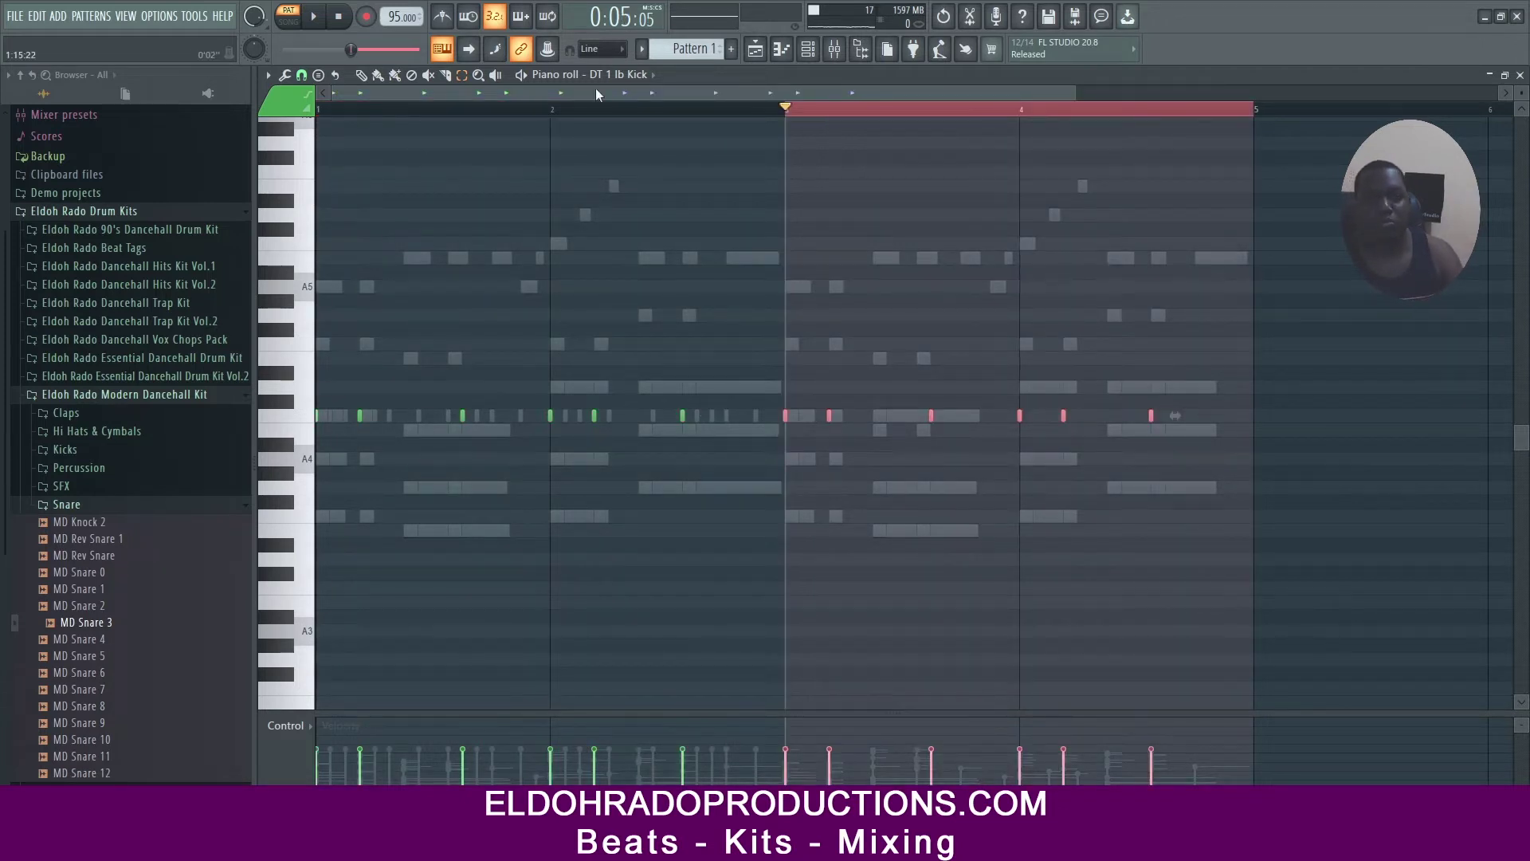
Duplicate the first two bars of the MD Snare 3 part into bars 3 and 4
click(648, 74)
click(640, 151)
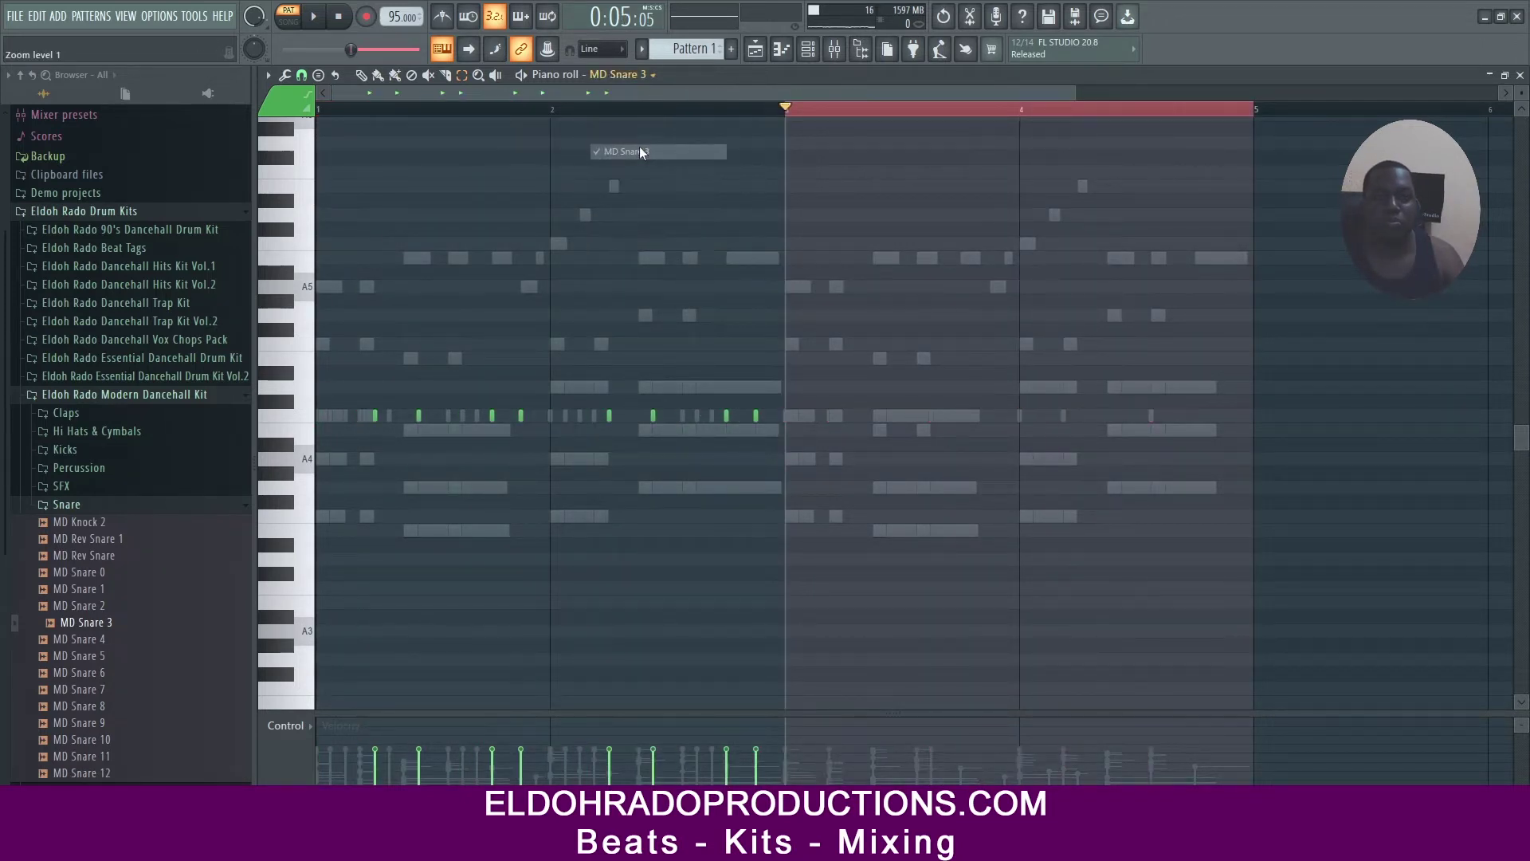
drag(785, 109, 319, 116)
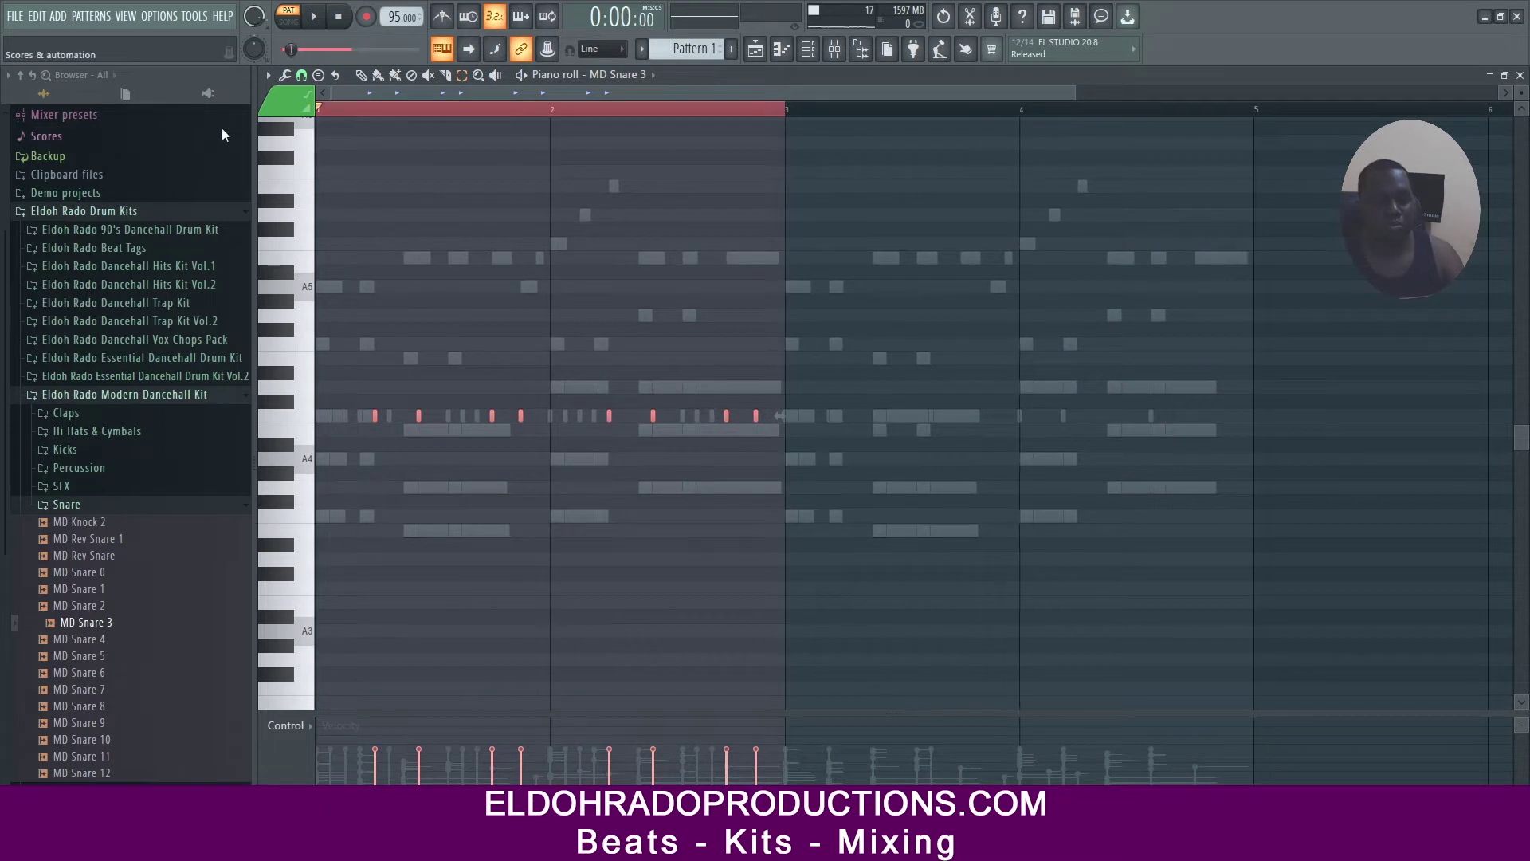
key(ctrl+b)
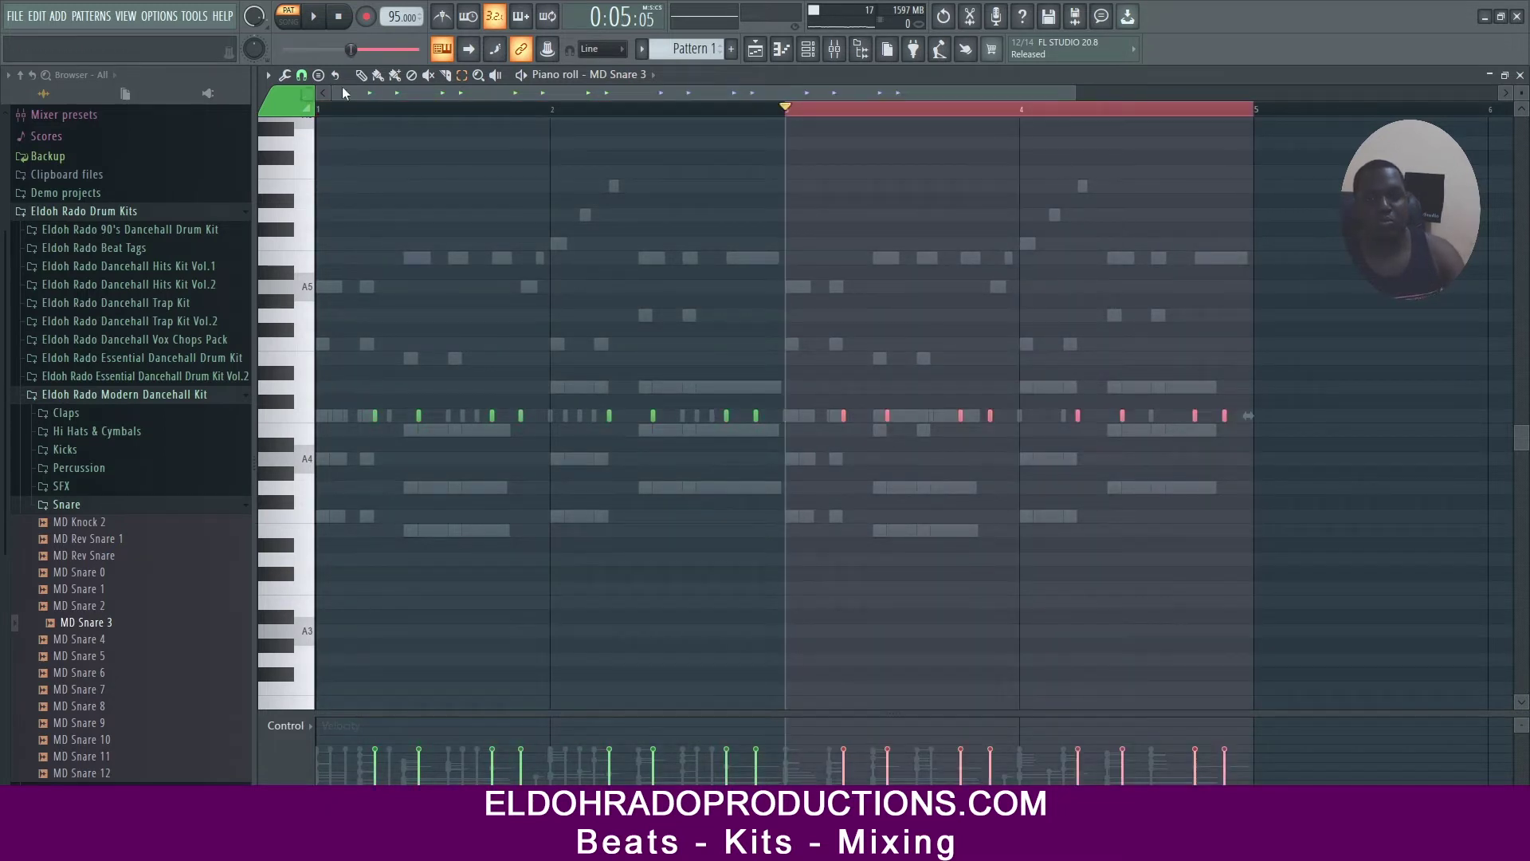
Select the first two bars of the Marimba Love Conga part and duplicate the Ashes and Snow Hat notes into bars 3 and 4
click(638, 76)
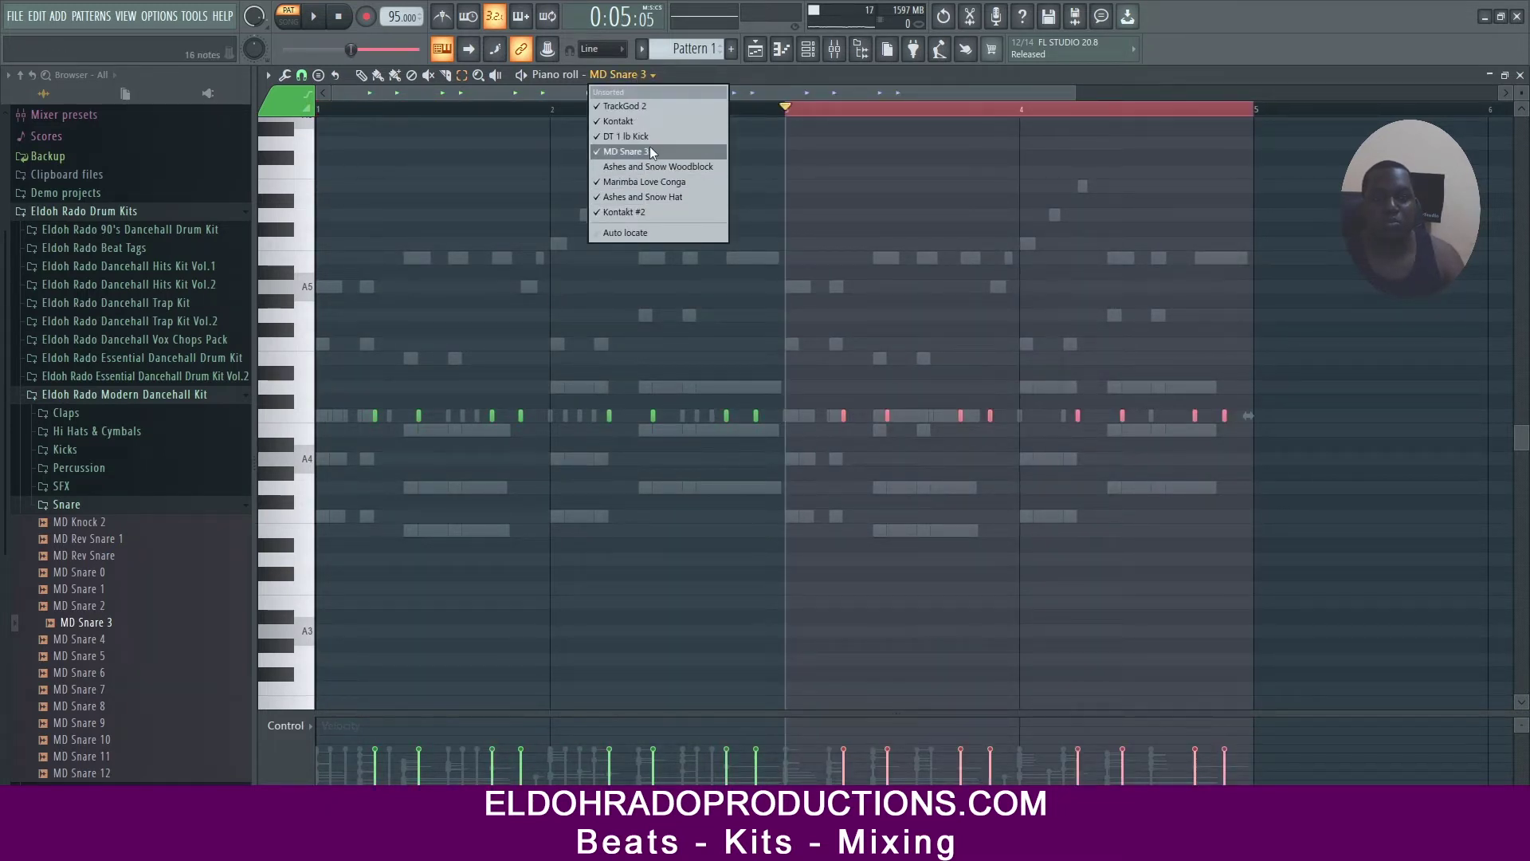
click(651, 180)
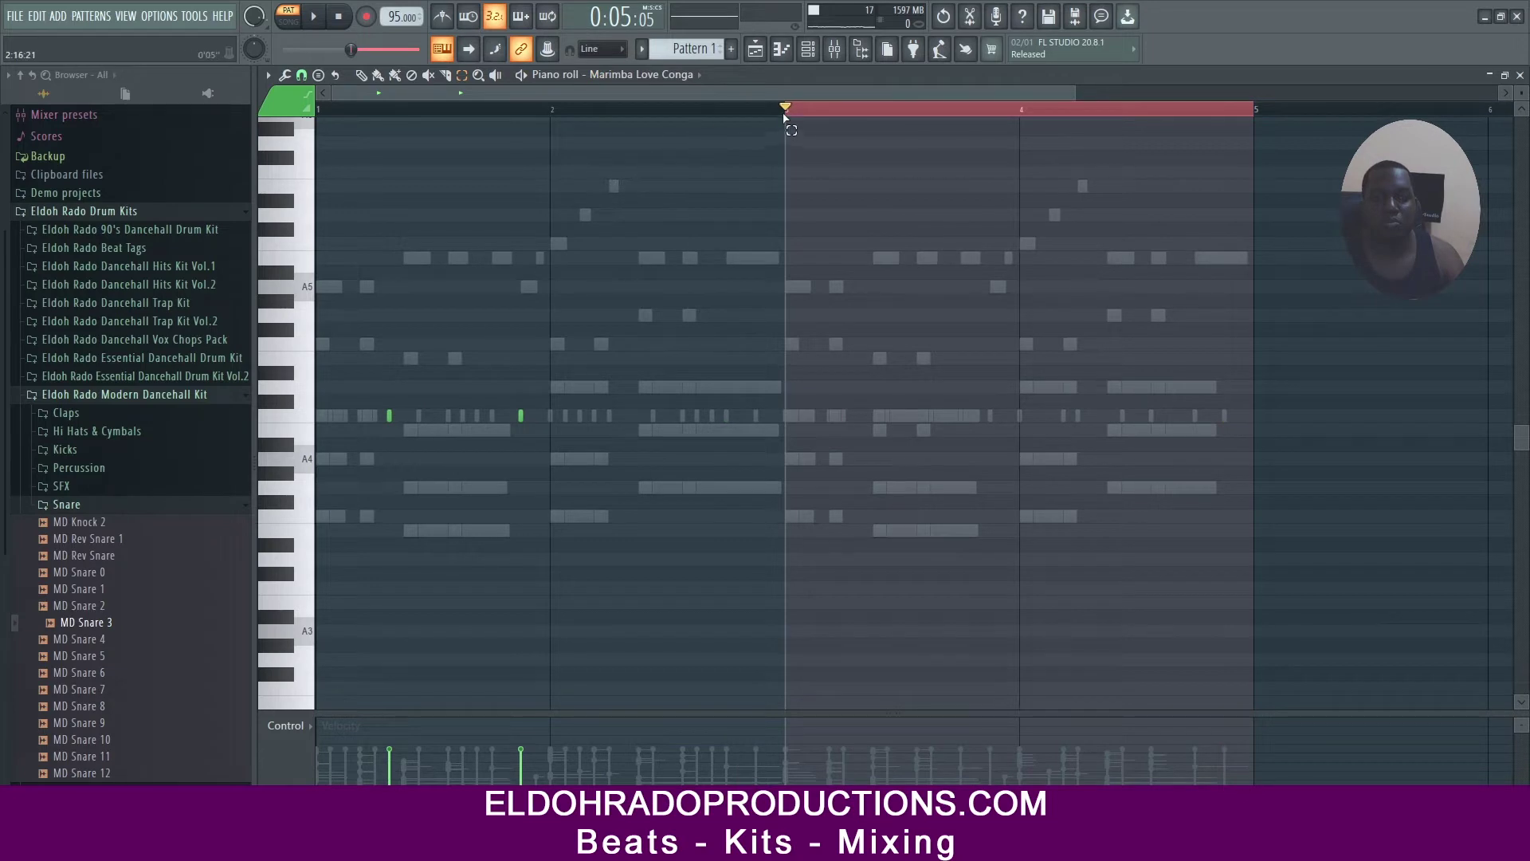
drag(784, 114, 219, 113)
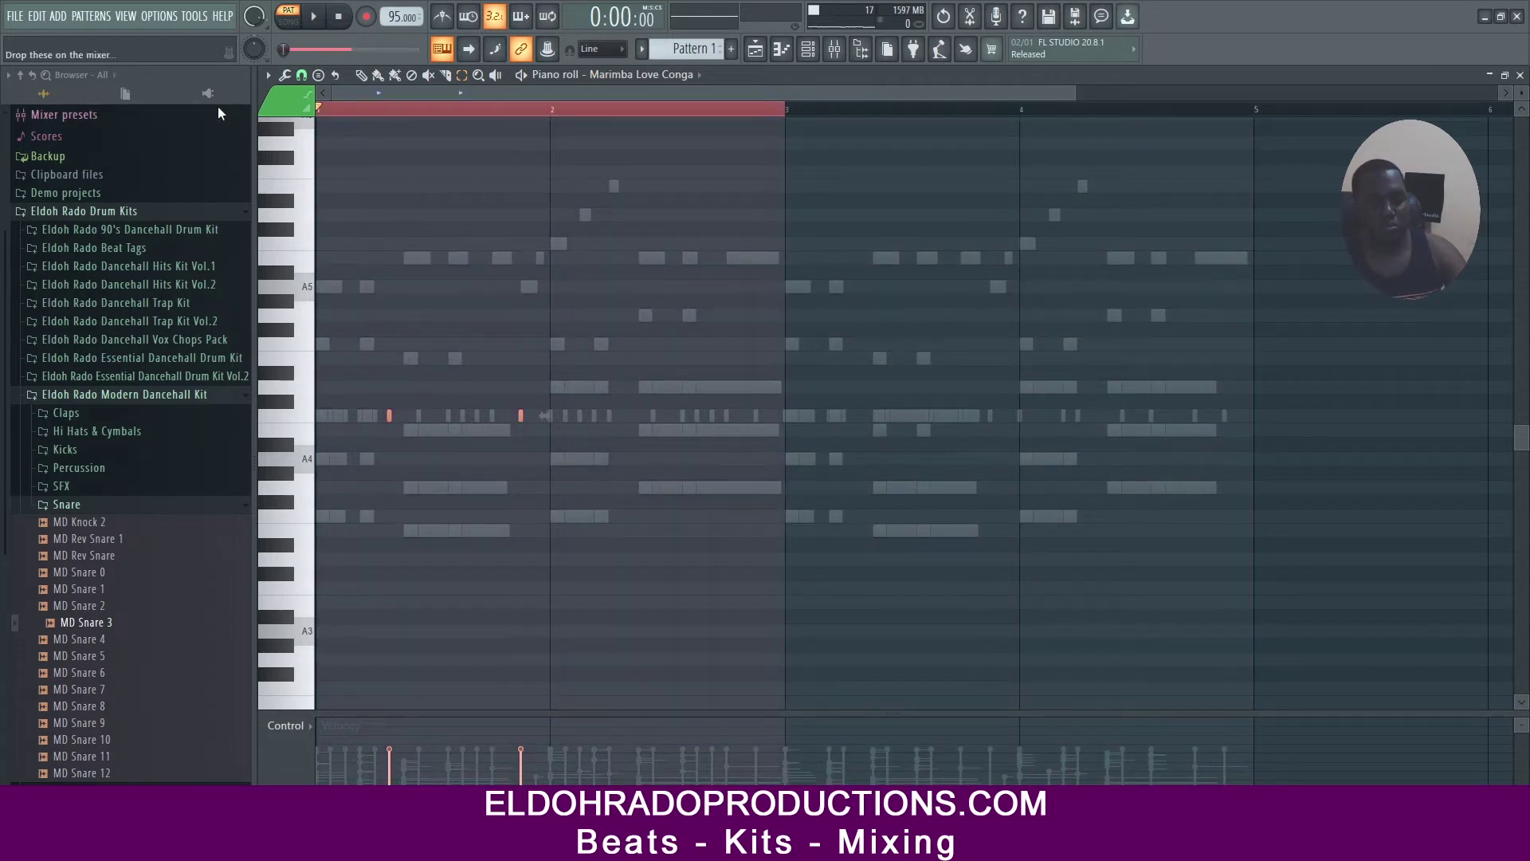
click(676, 73)
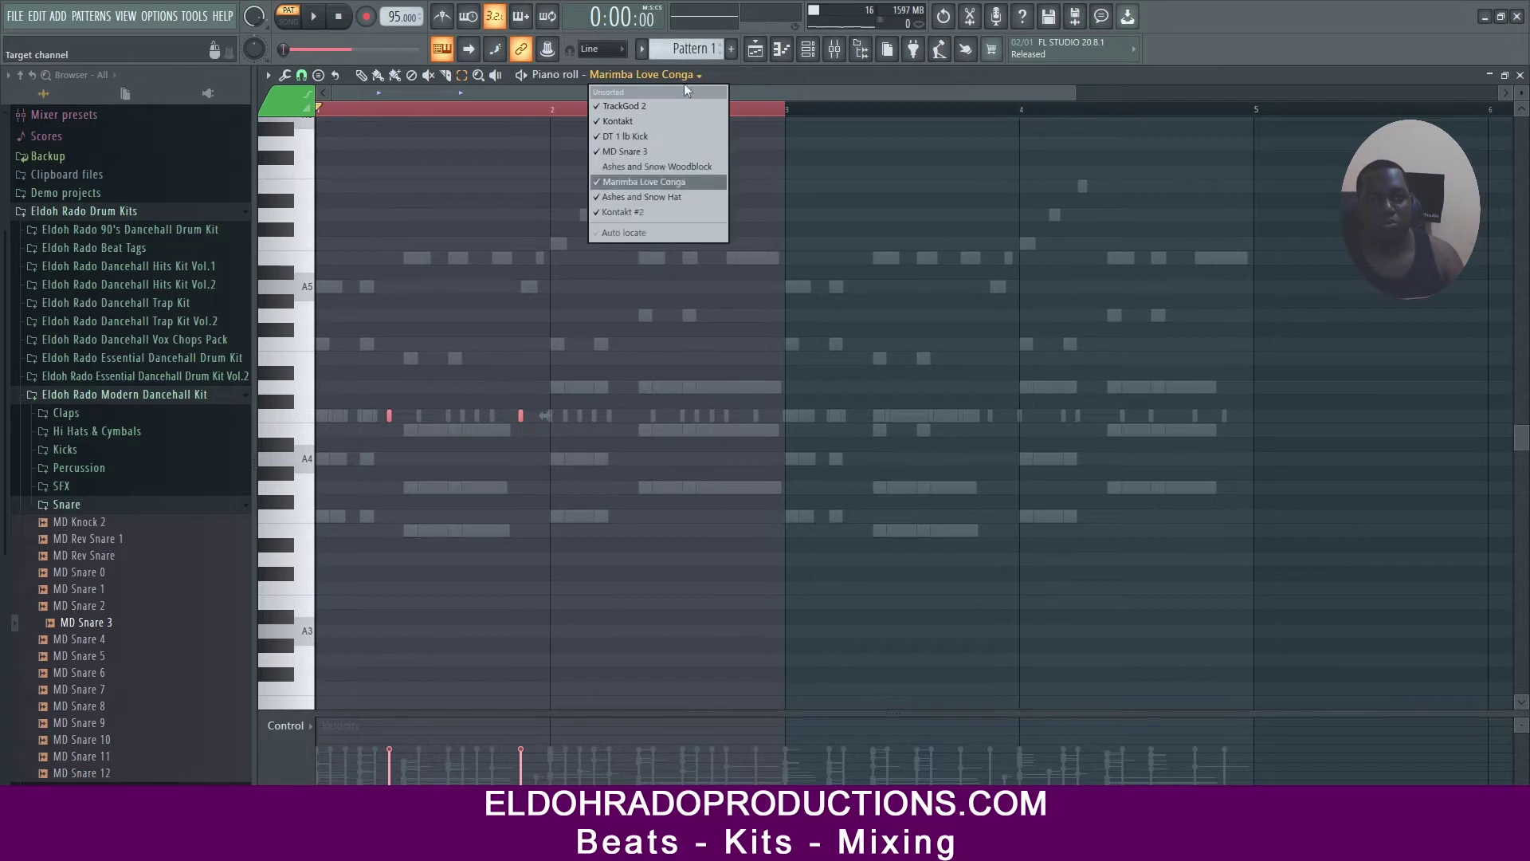
click(657, 197)
key(ctrl+b)
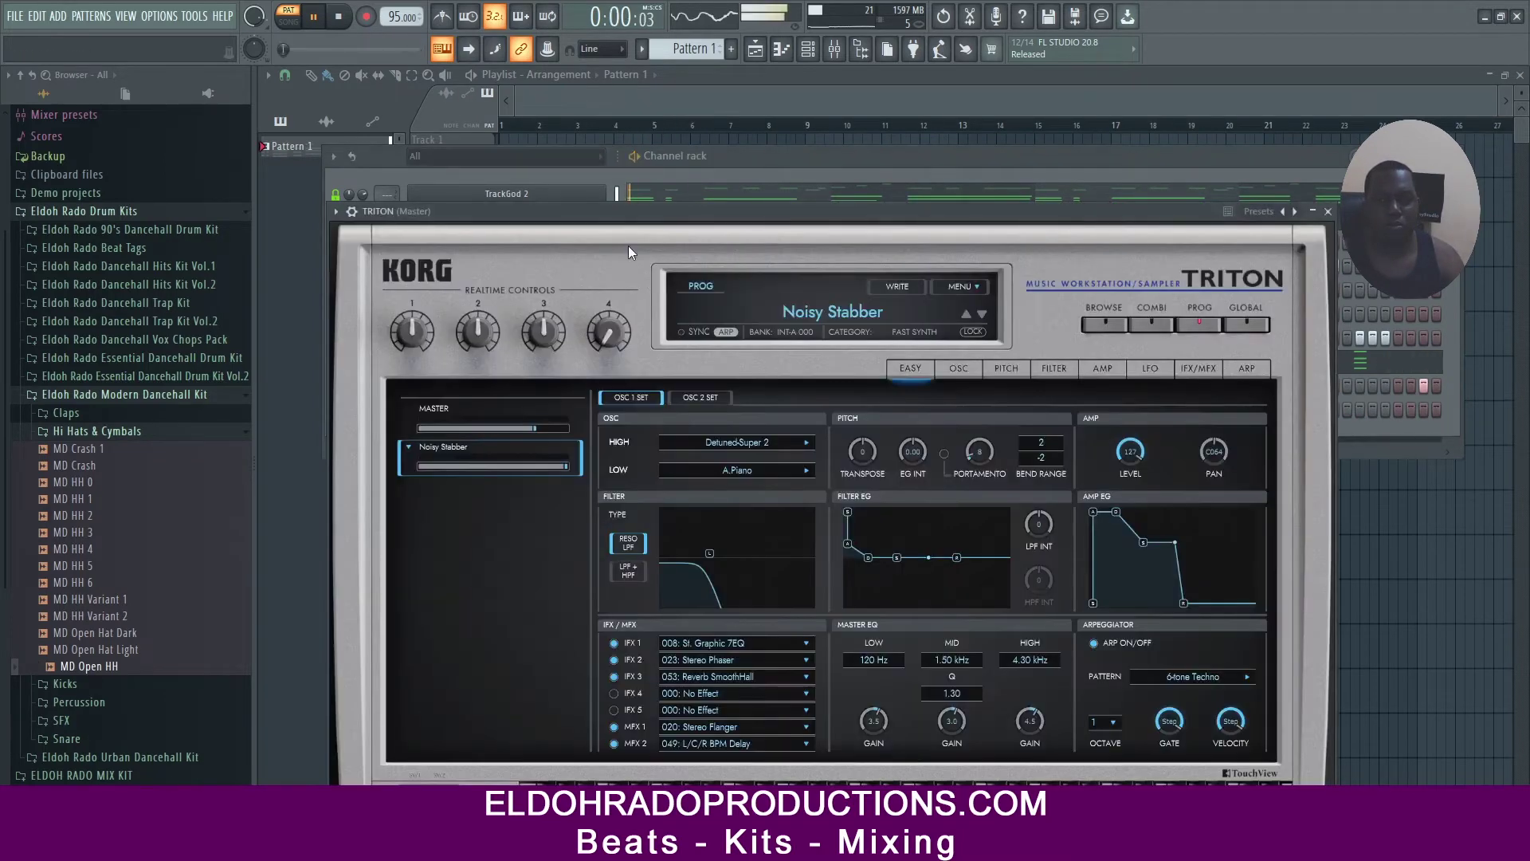
Filter the TRITON program browser to the Lead Synth category and load LoungeSpace Lead while the pattern plays
click(1103, 325)
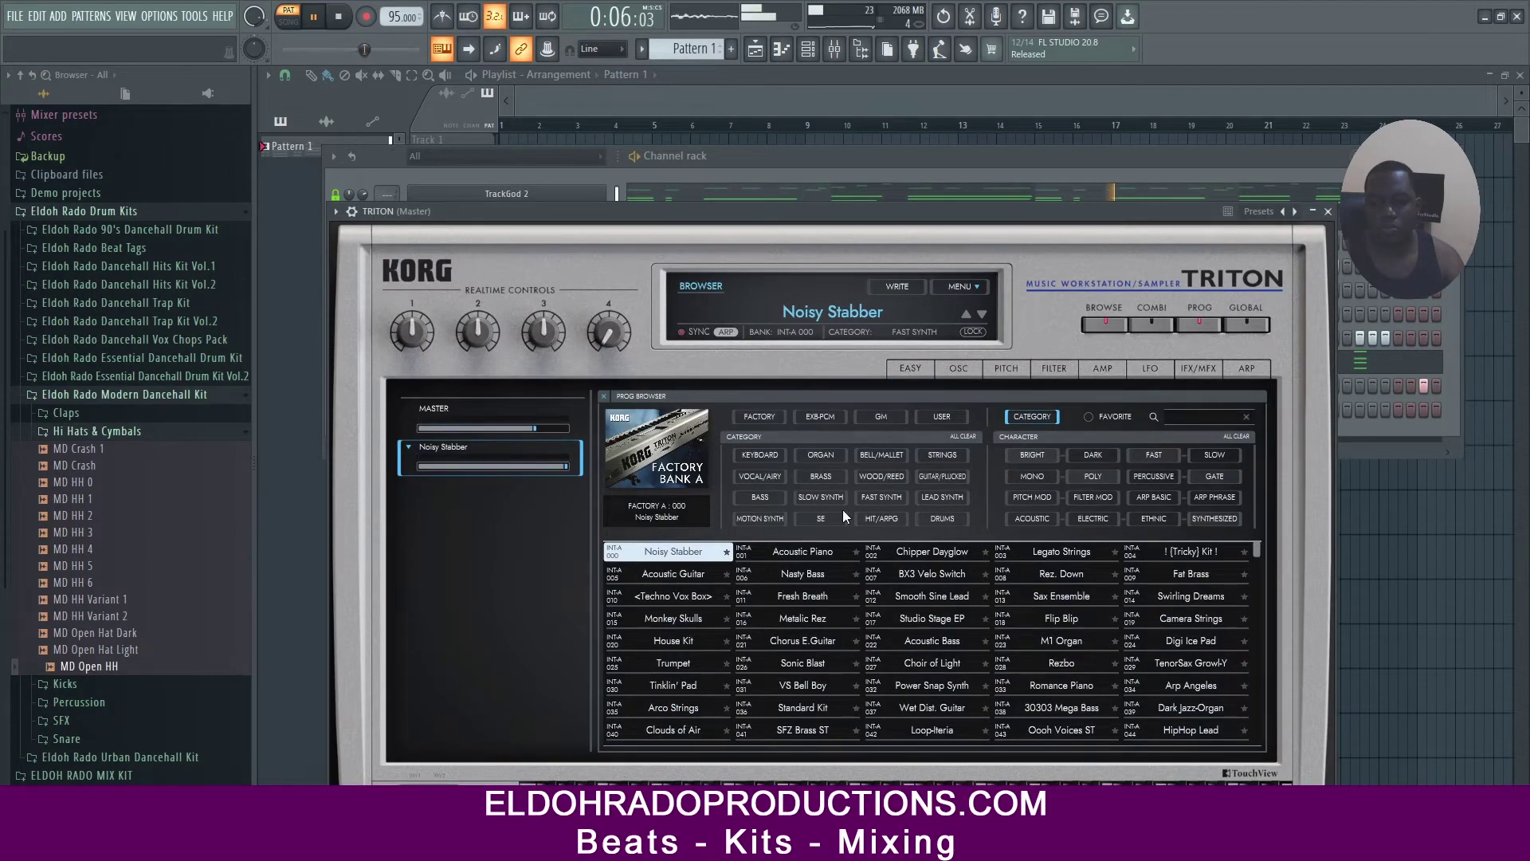
click(953, 497)
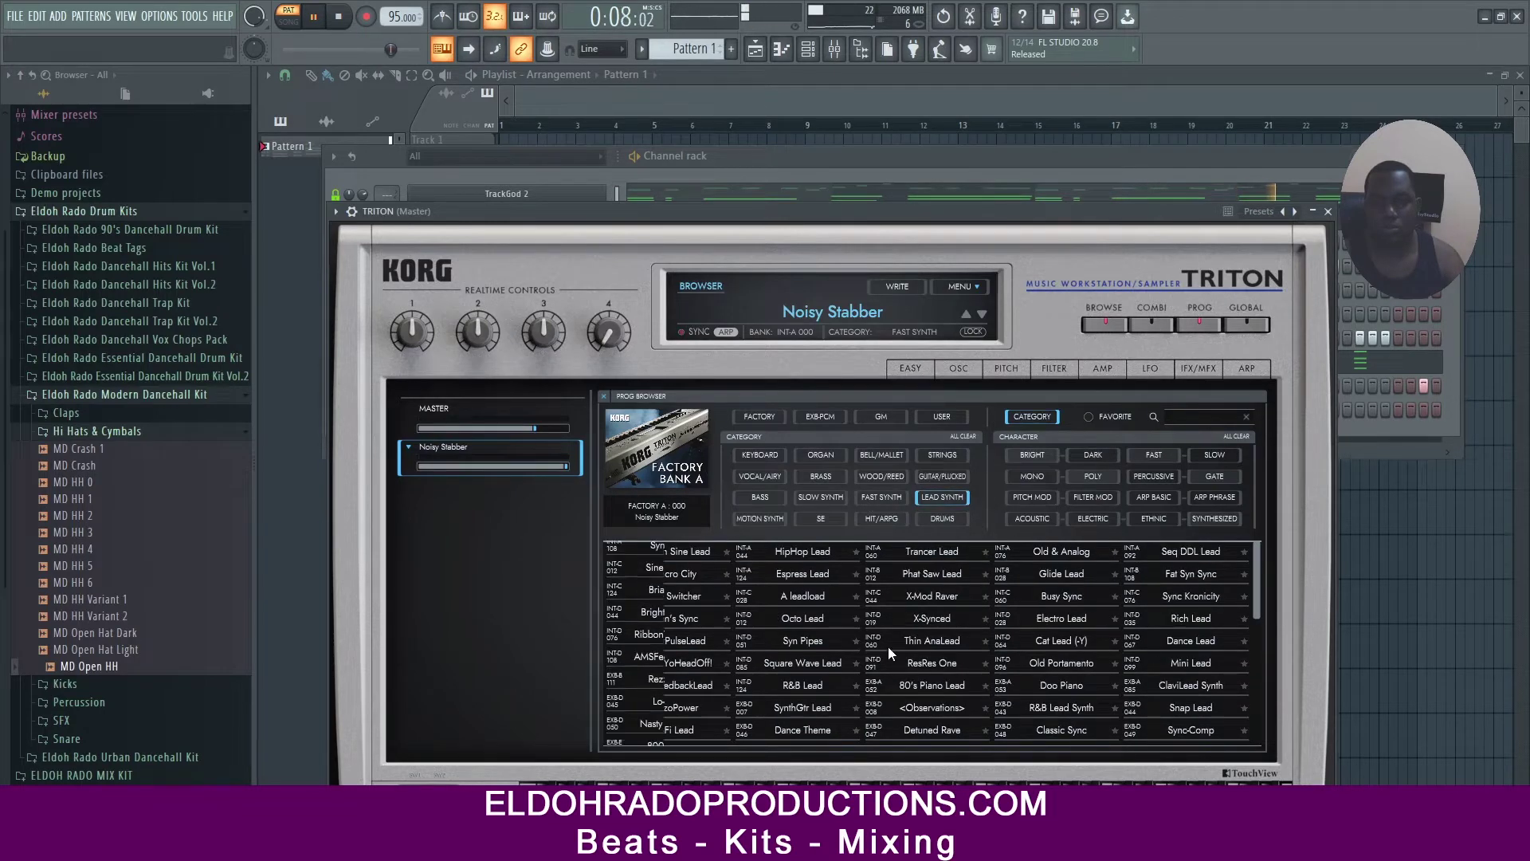
scroll(888, 647, down, 5)
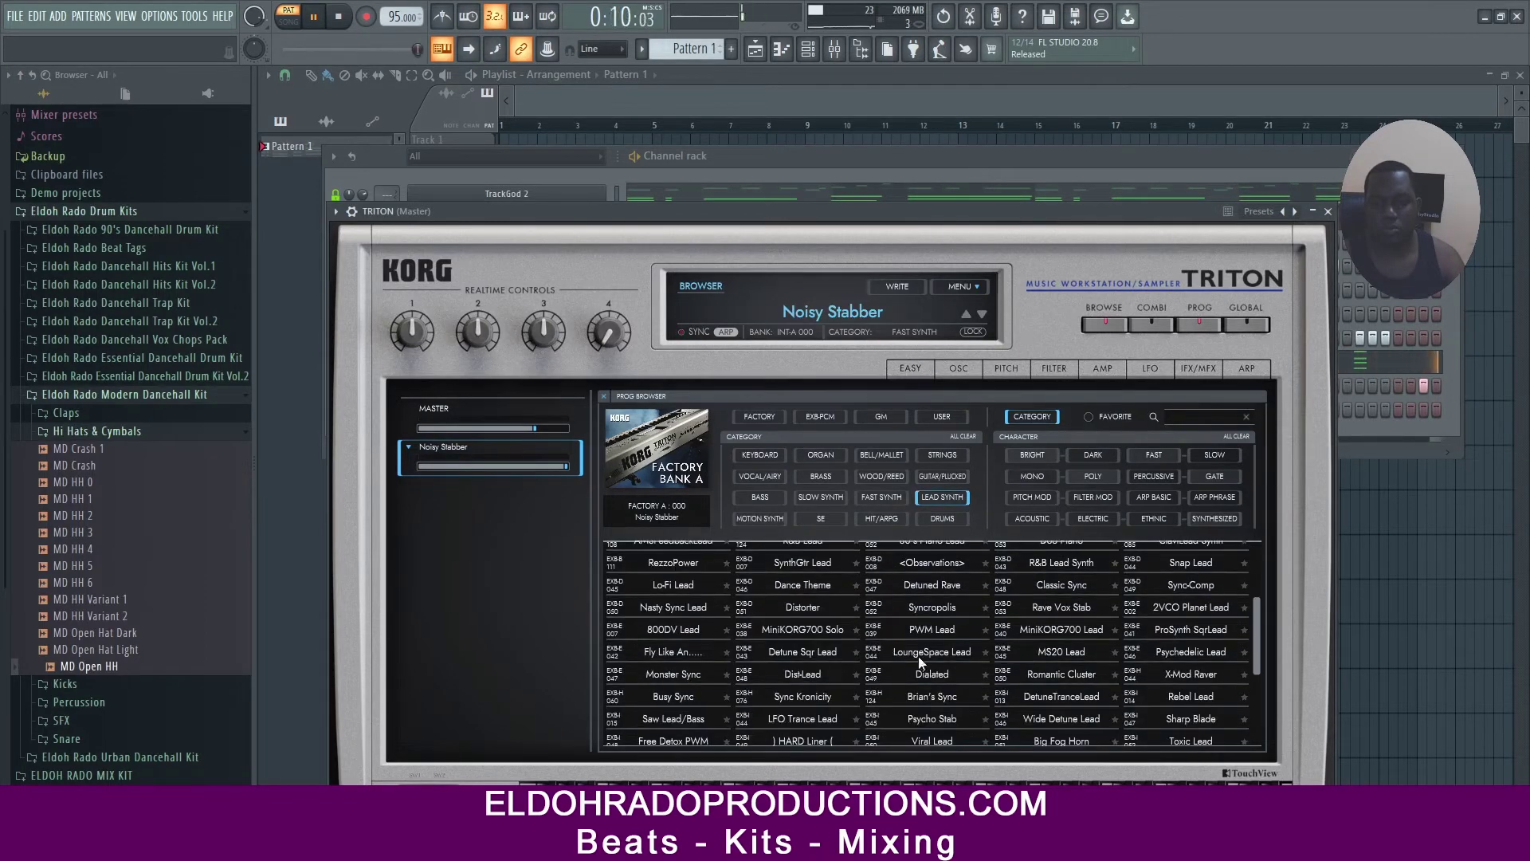
click(921, 655)
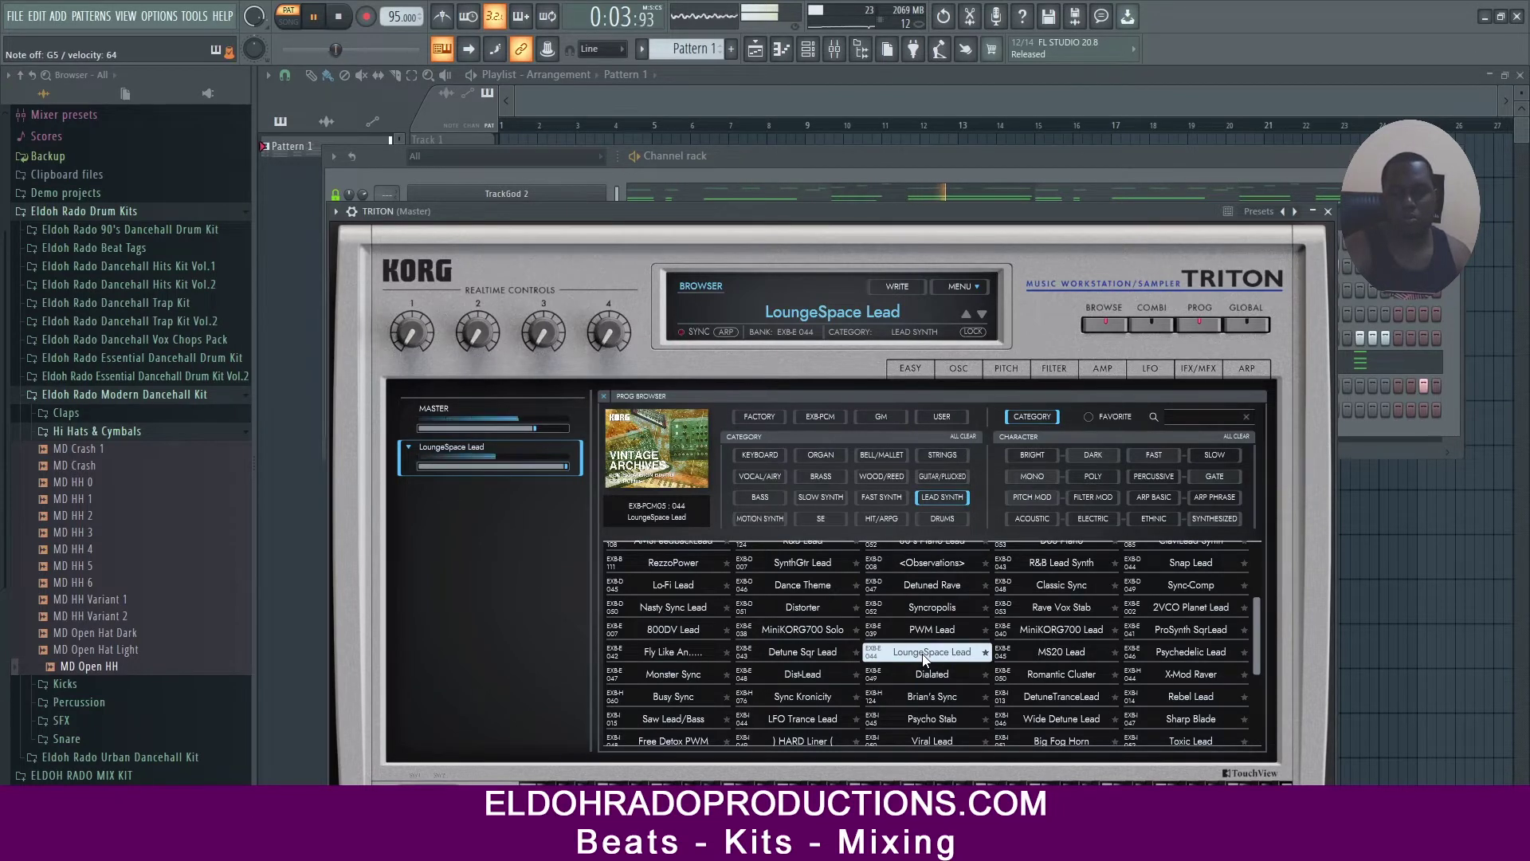
Audition the TRITON lead programs Sync Kronicity, Psycho Stab, Wide Detune Lead, Sharp Blade, Saw Lead/Bass and Monster Sync
click(848, 701)
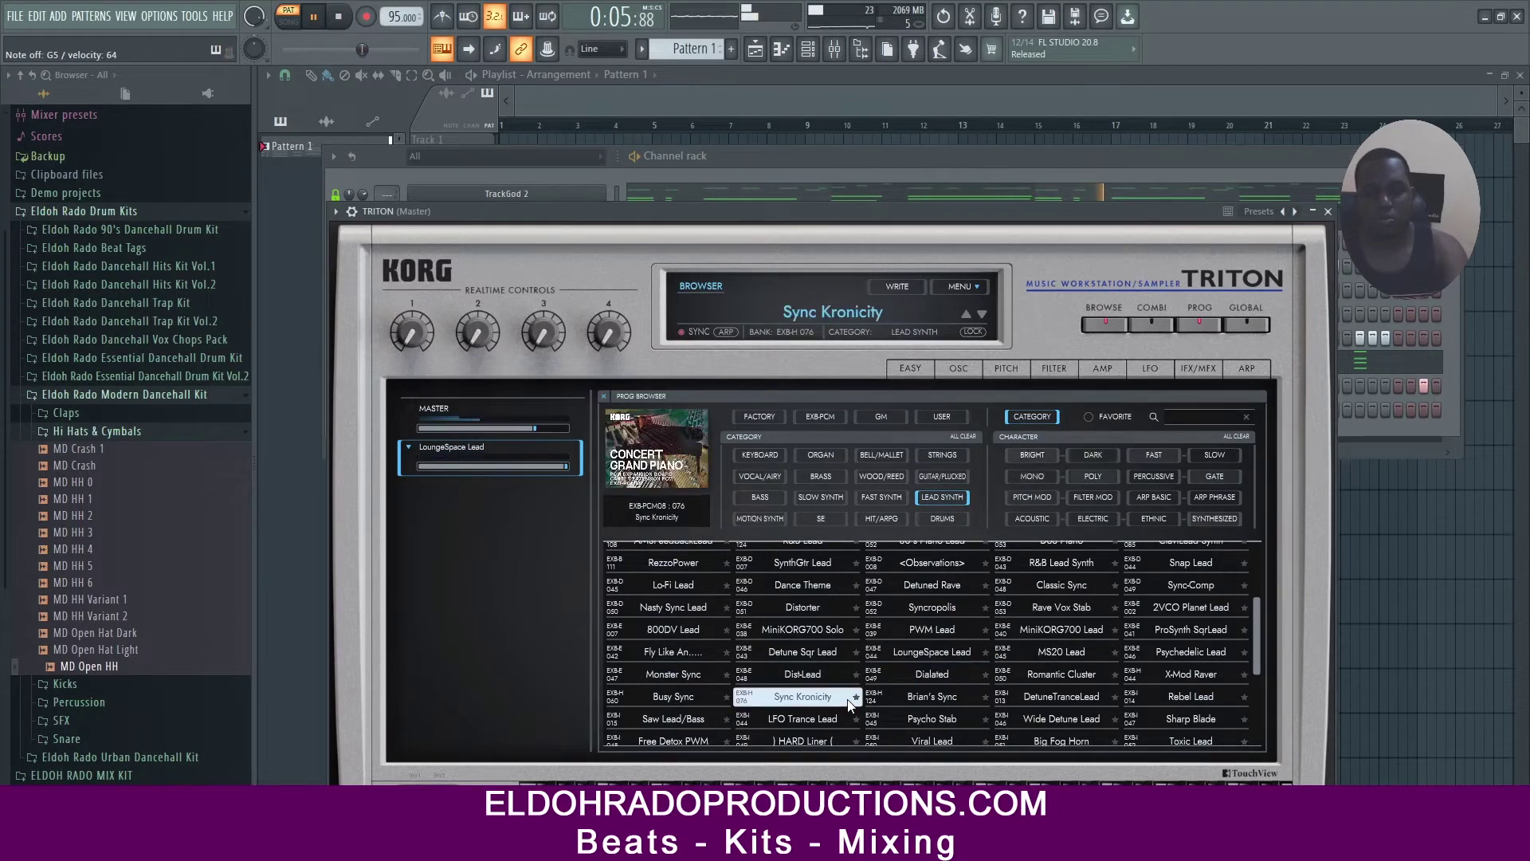
click(932, 718)
click(1062, 719)
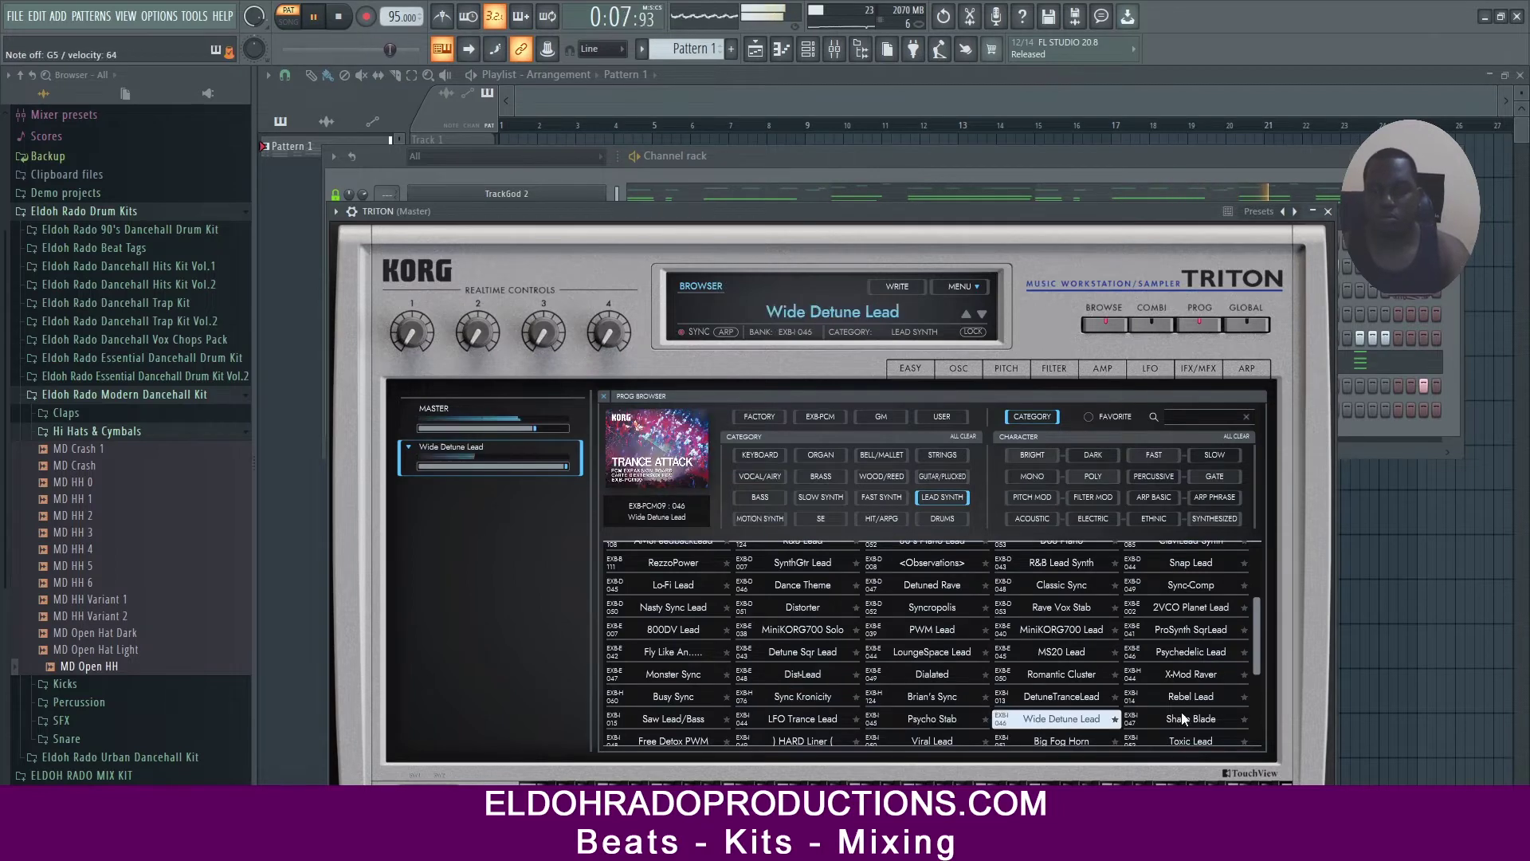
click(1191, 718)
click(673, 718)
click(674, 675)
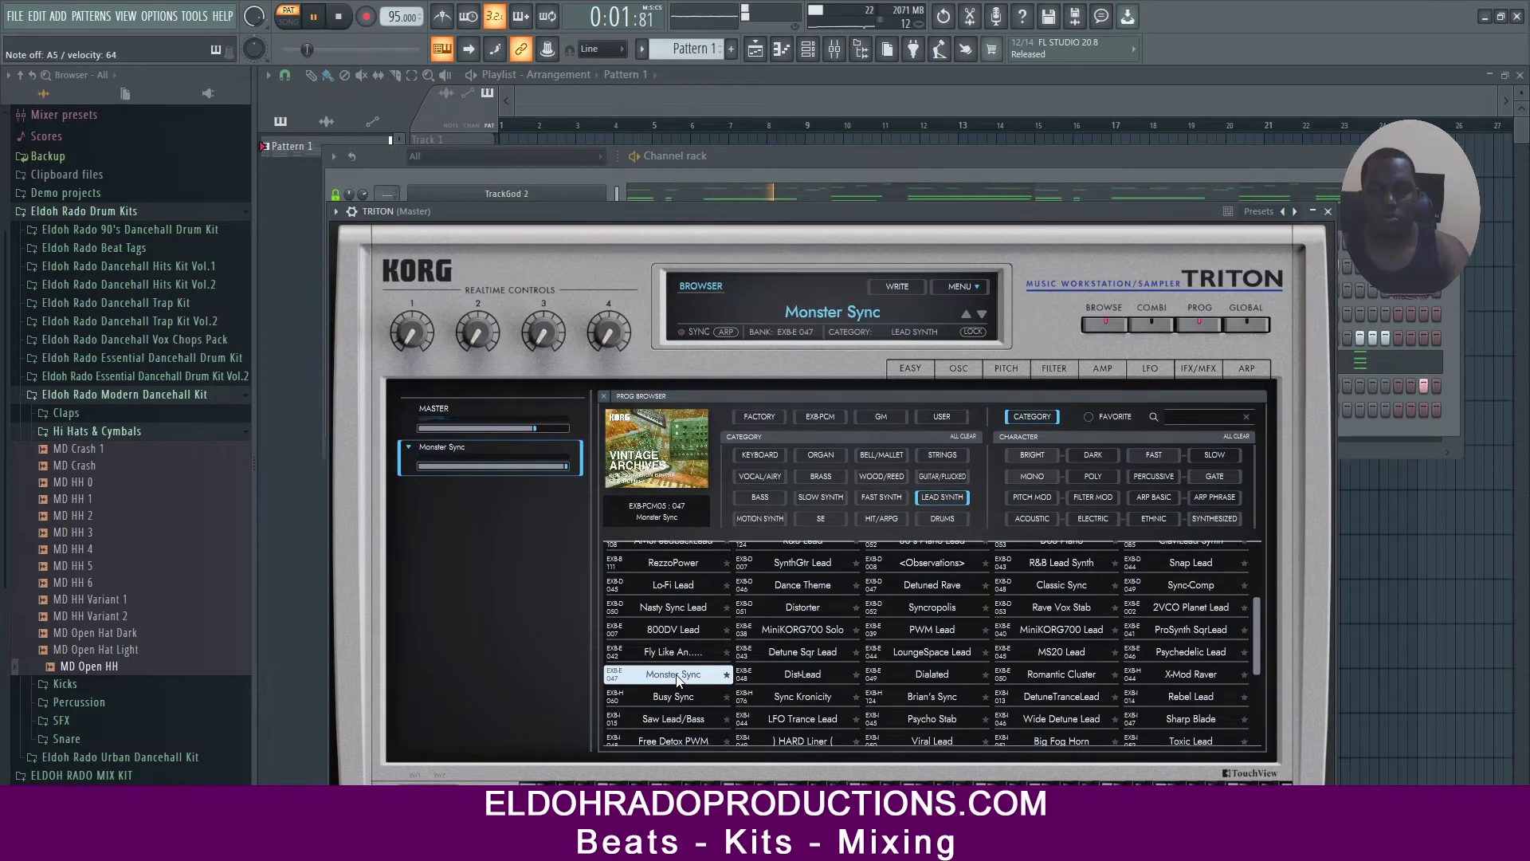
Audition the TRITON programs Morpher Lead, Free Detox PWM, ) HARD Liner (, MS-2000 Sync 1 and Bass & Lead
scroll(694, 694, down, 1)
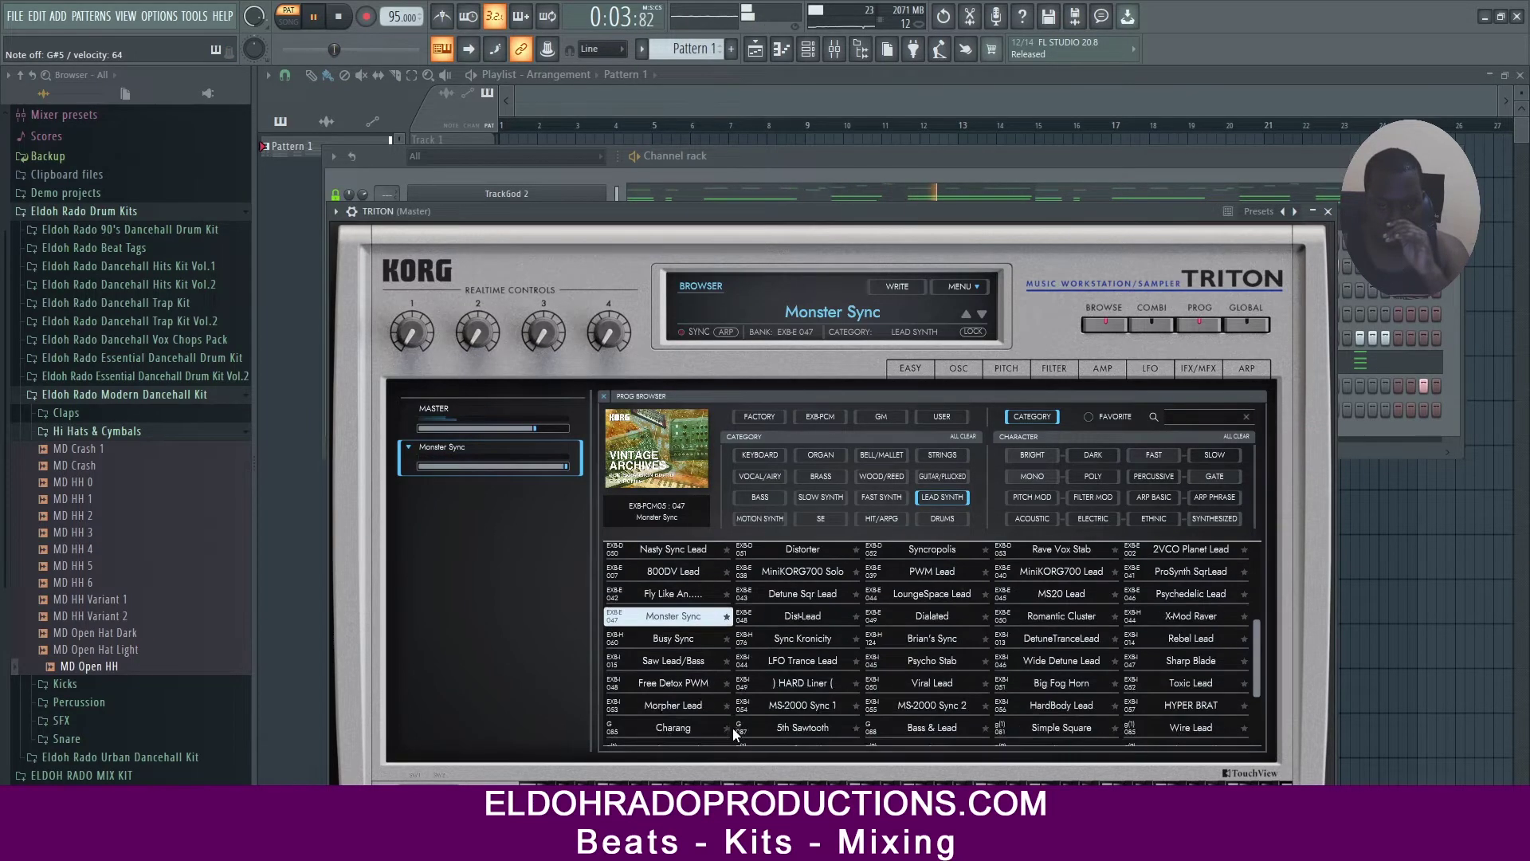
click(706, 706)
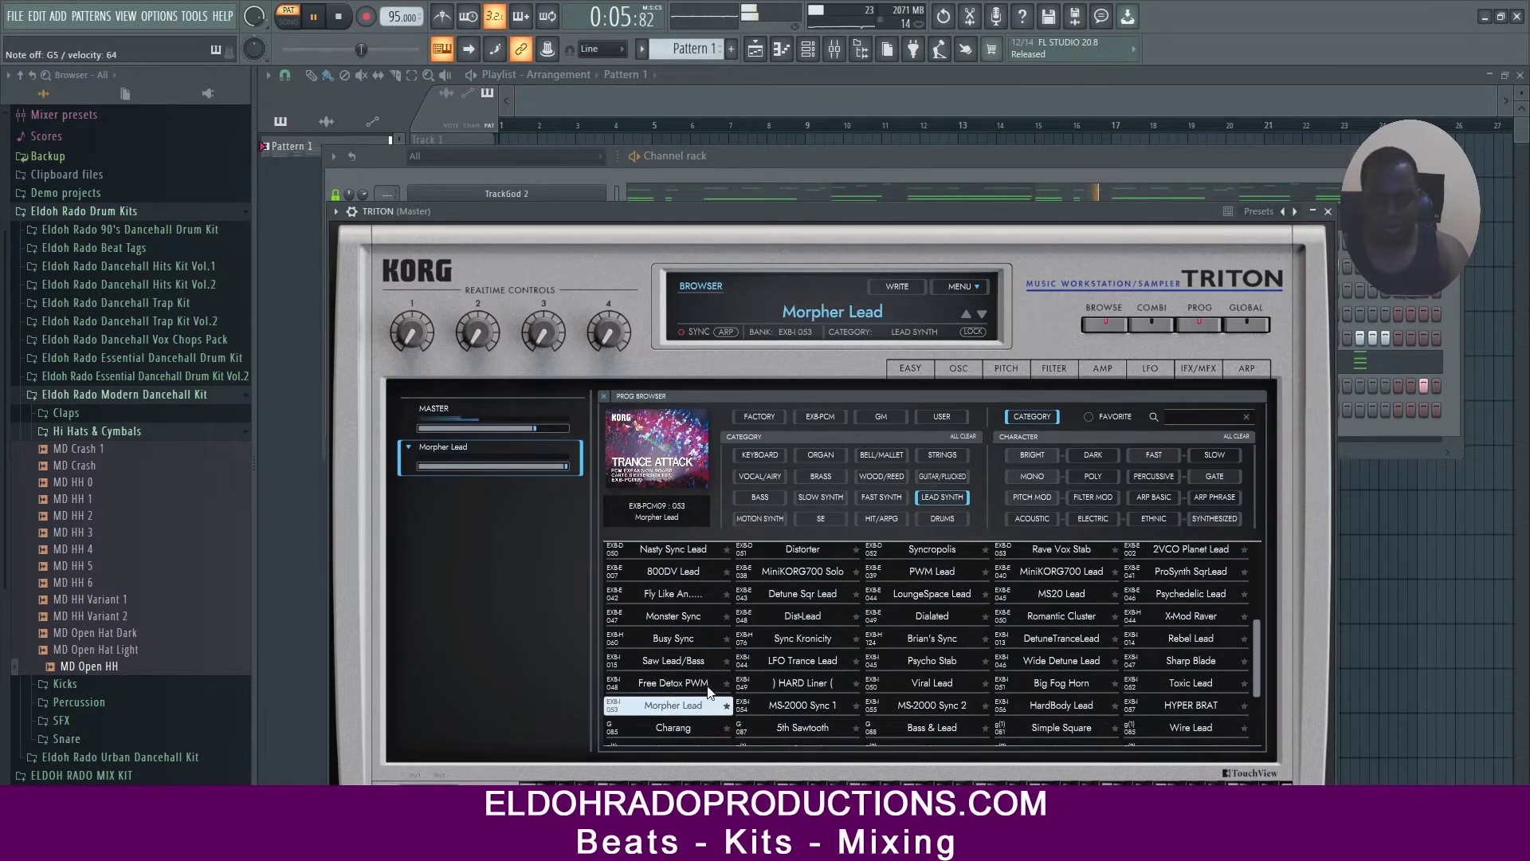
click(708, 686)
click(797, 682)
click(812, 703)
click(941, 721)
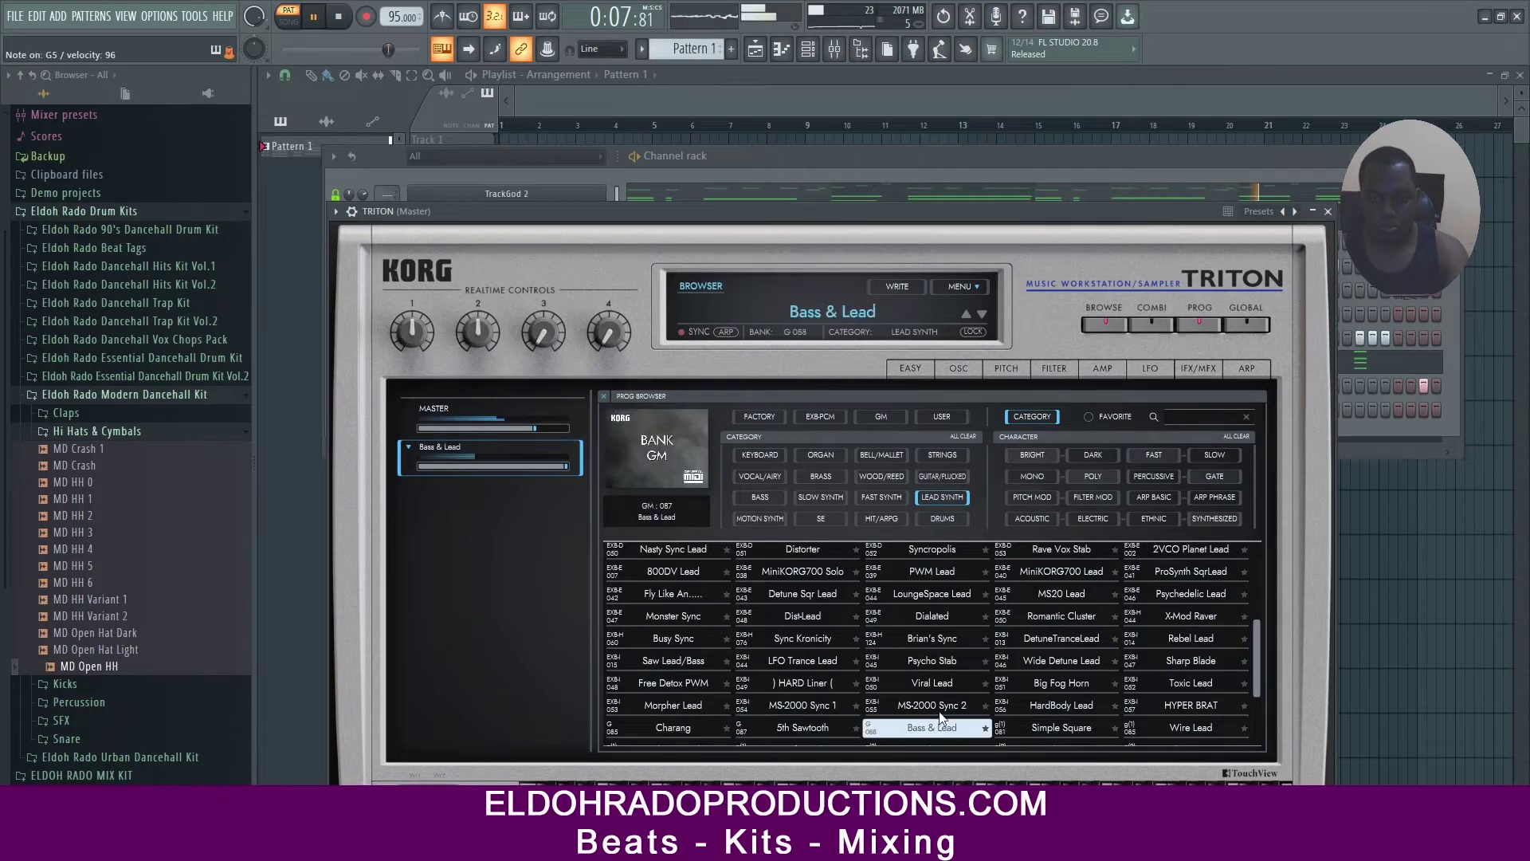
Audition the TRITON programs Simple Square and Wire Lead, and load Simple Sine
click(1100, 727)
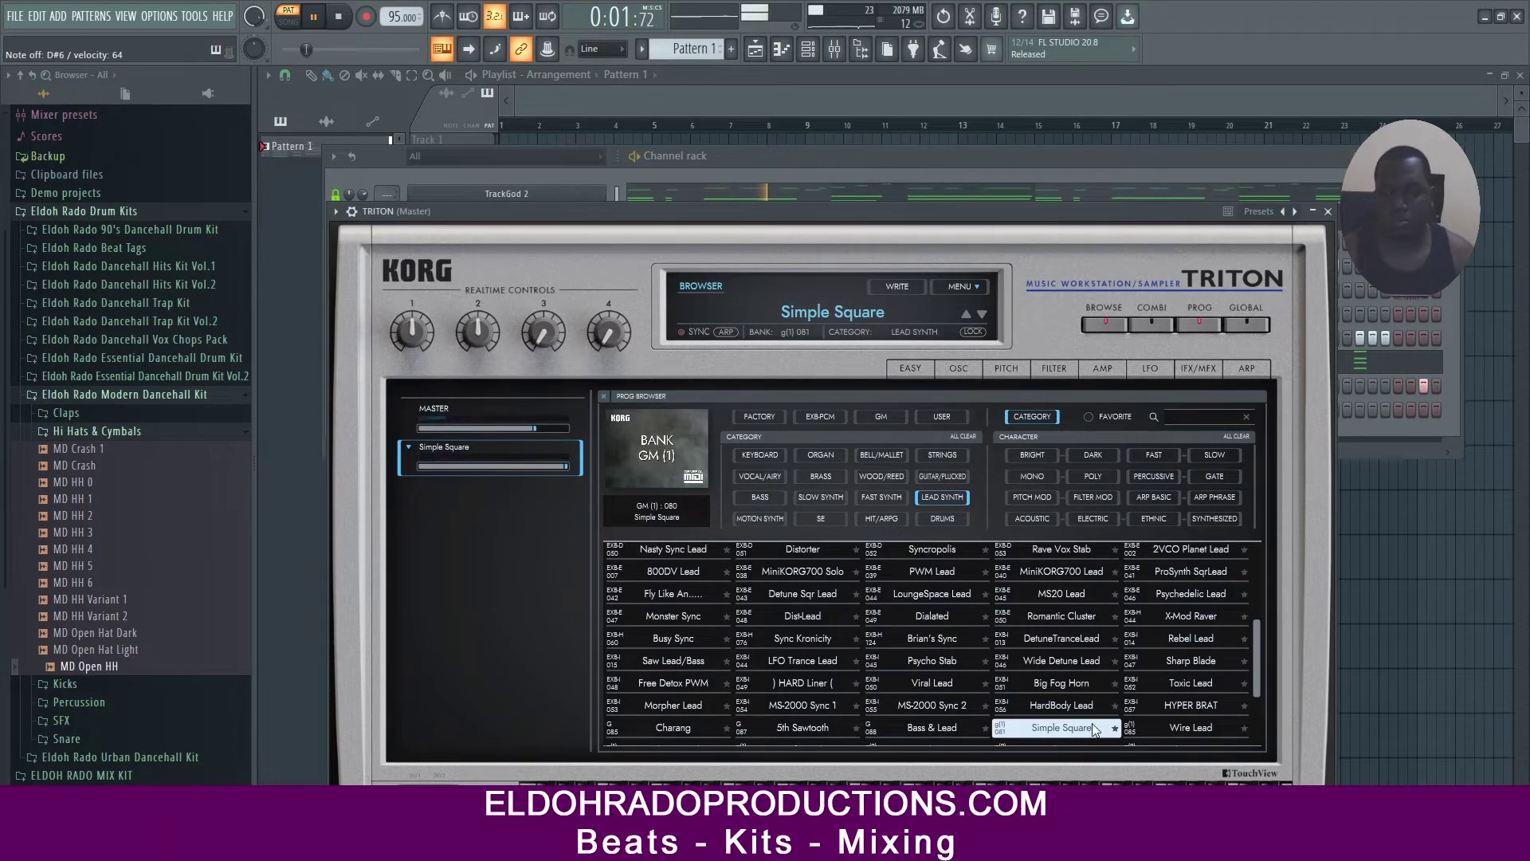
click(1175, 725)
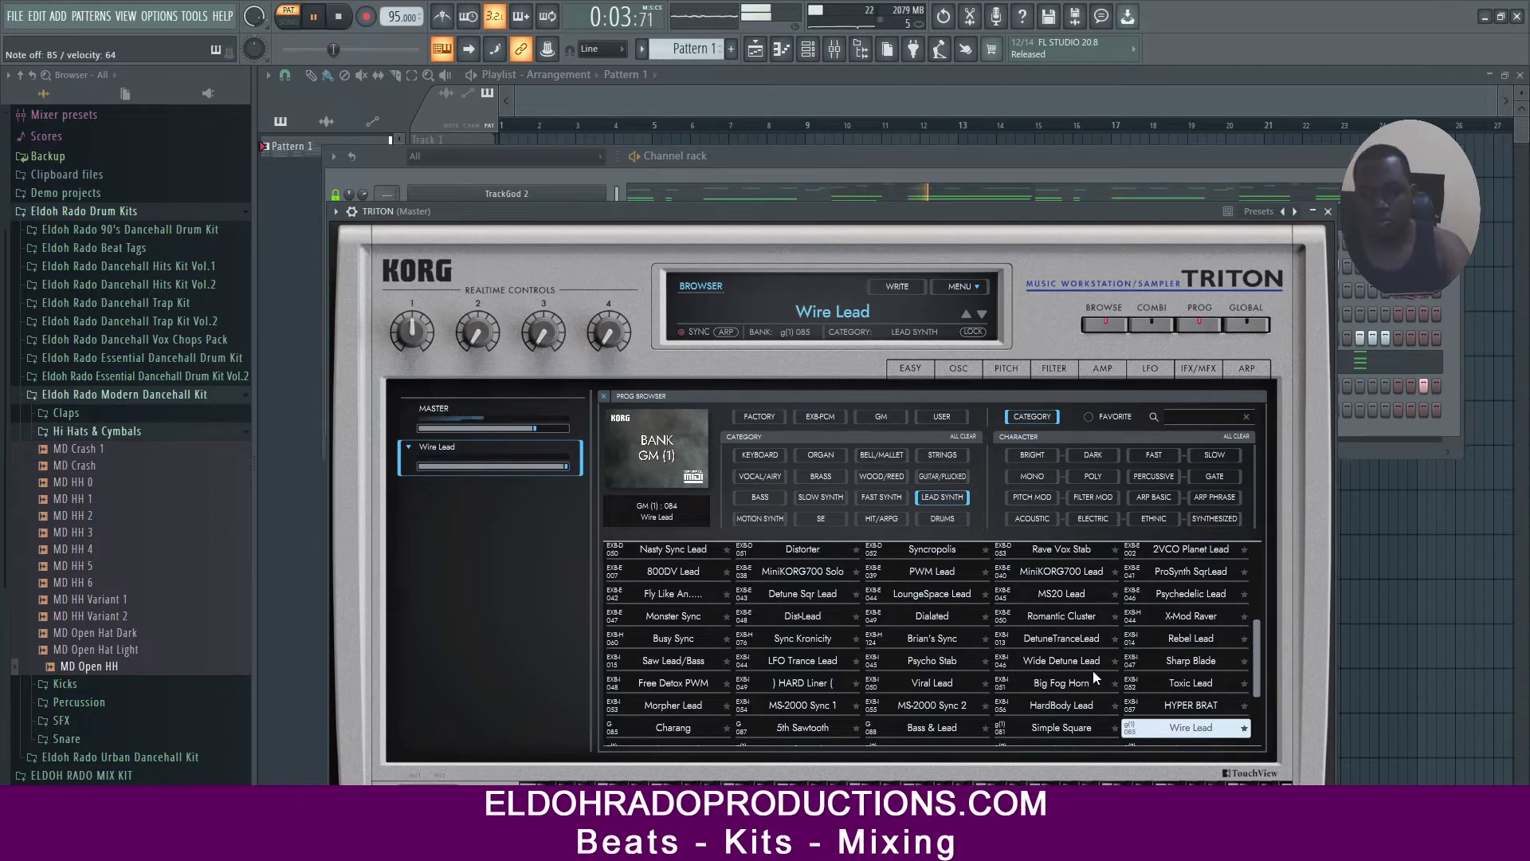
scroll(1088, 674, down, 1)
click(932, 721)
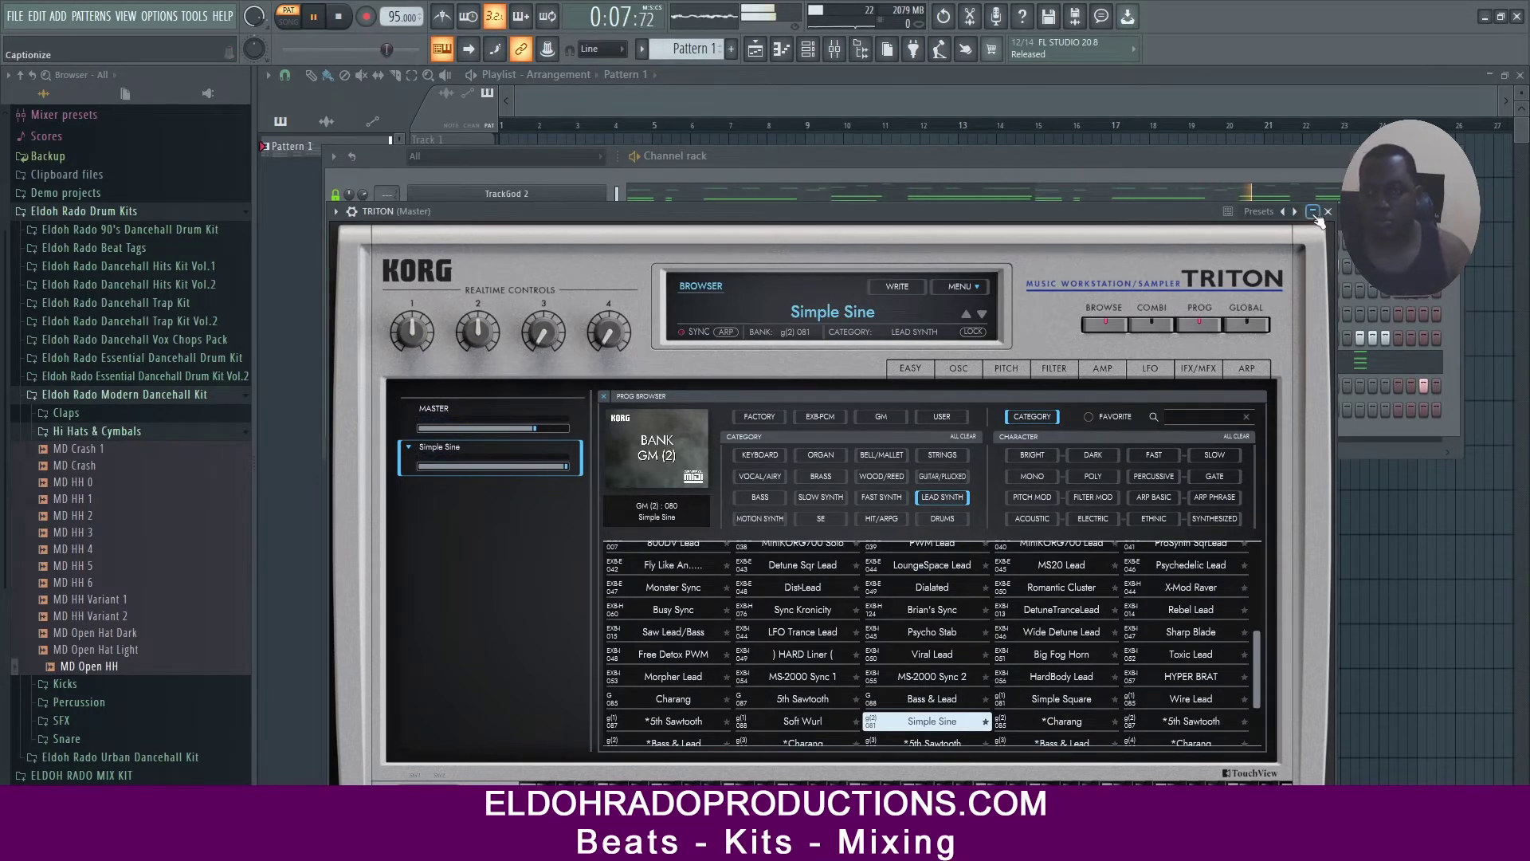
Check the TRITON channel's volume control, close the plugin window and audition the pattern from the start
click(390, 210)
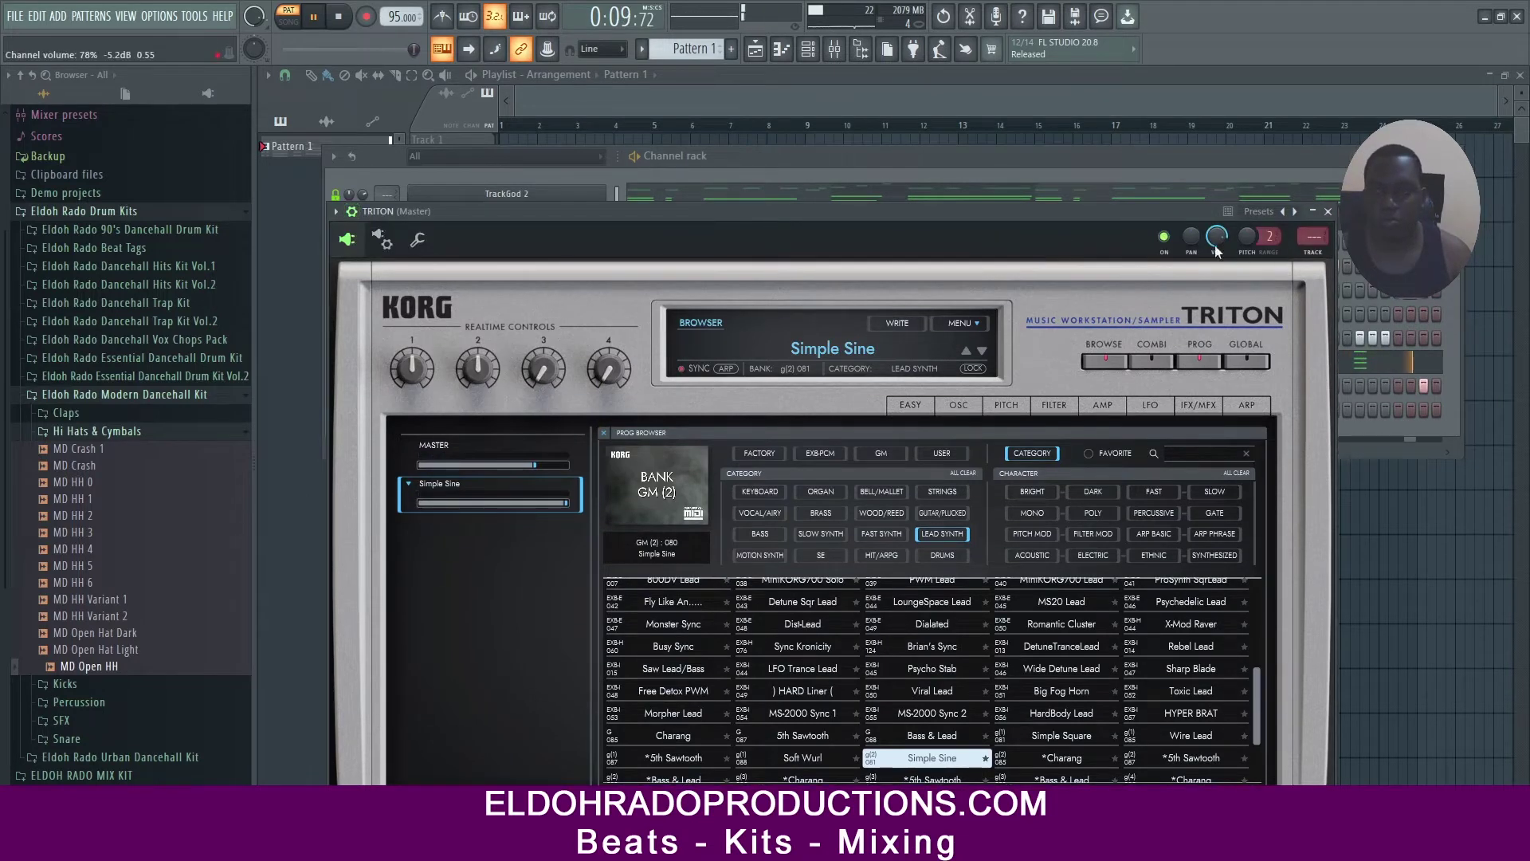
click(361, 214)
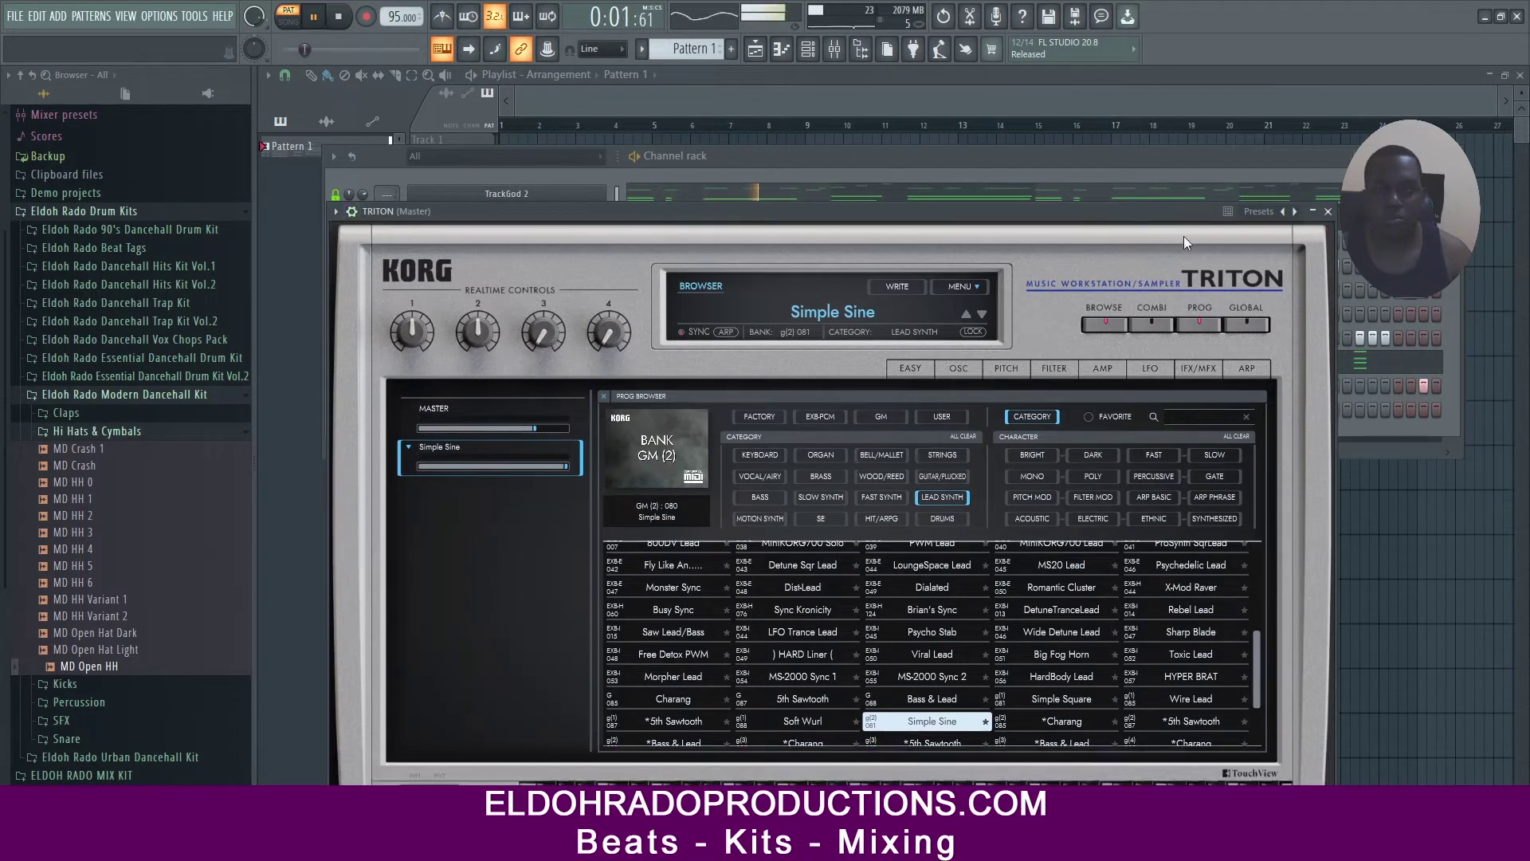
click(1330, 214)
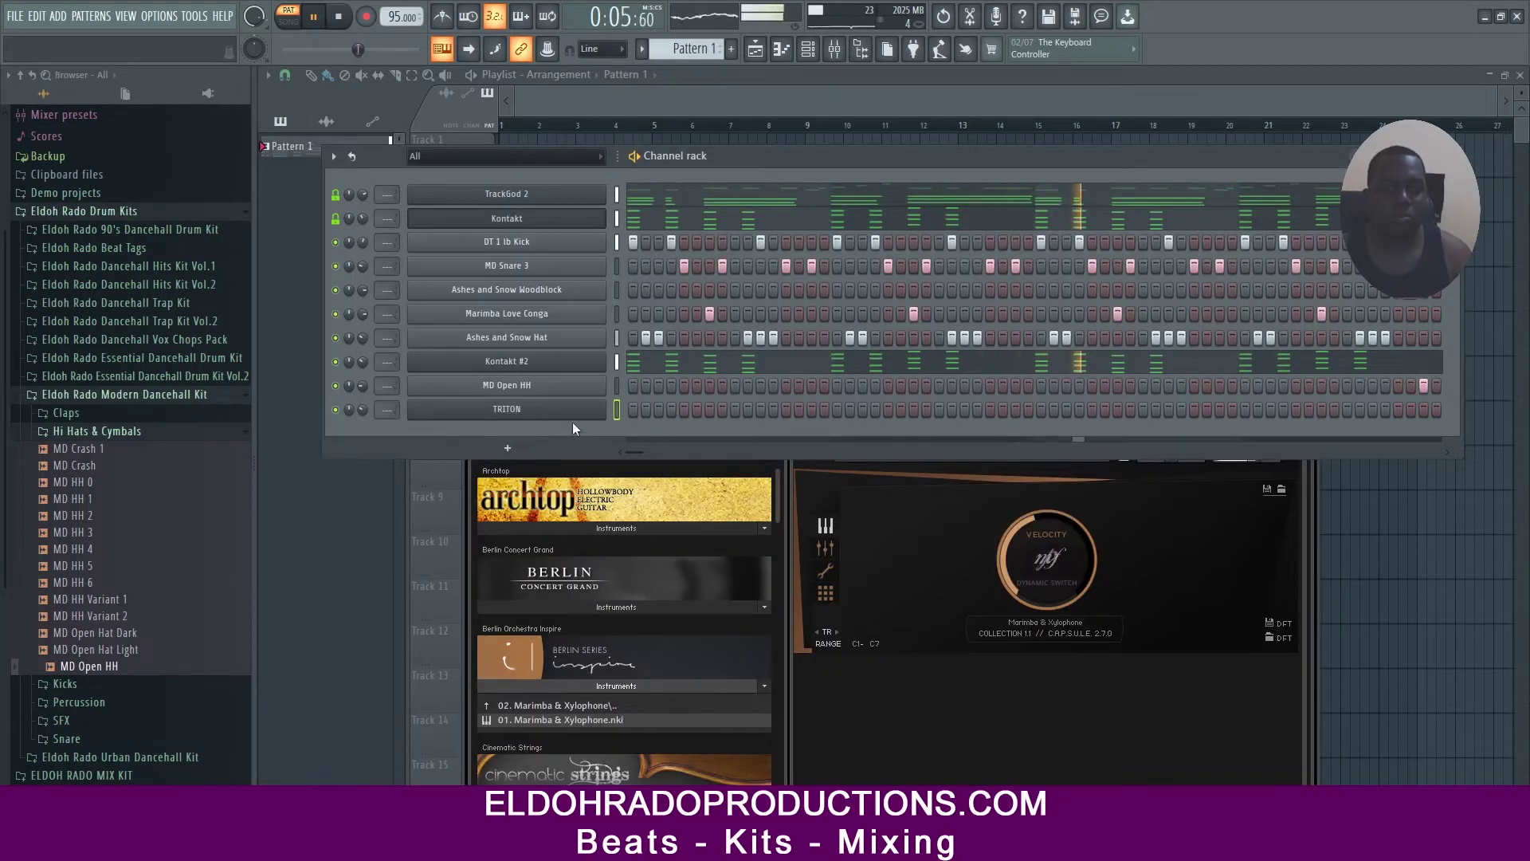
key(space)
key(space)
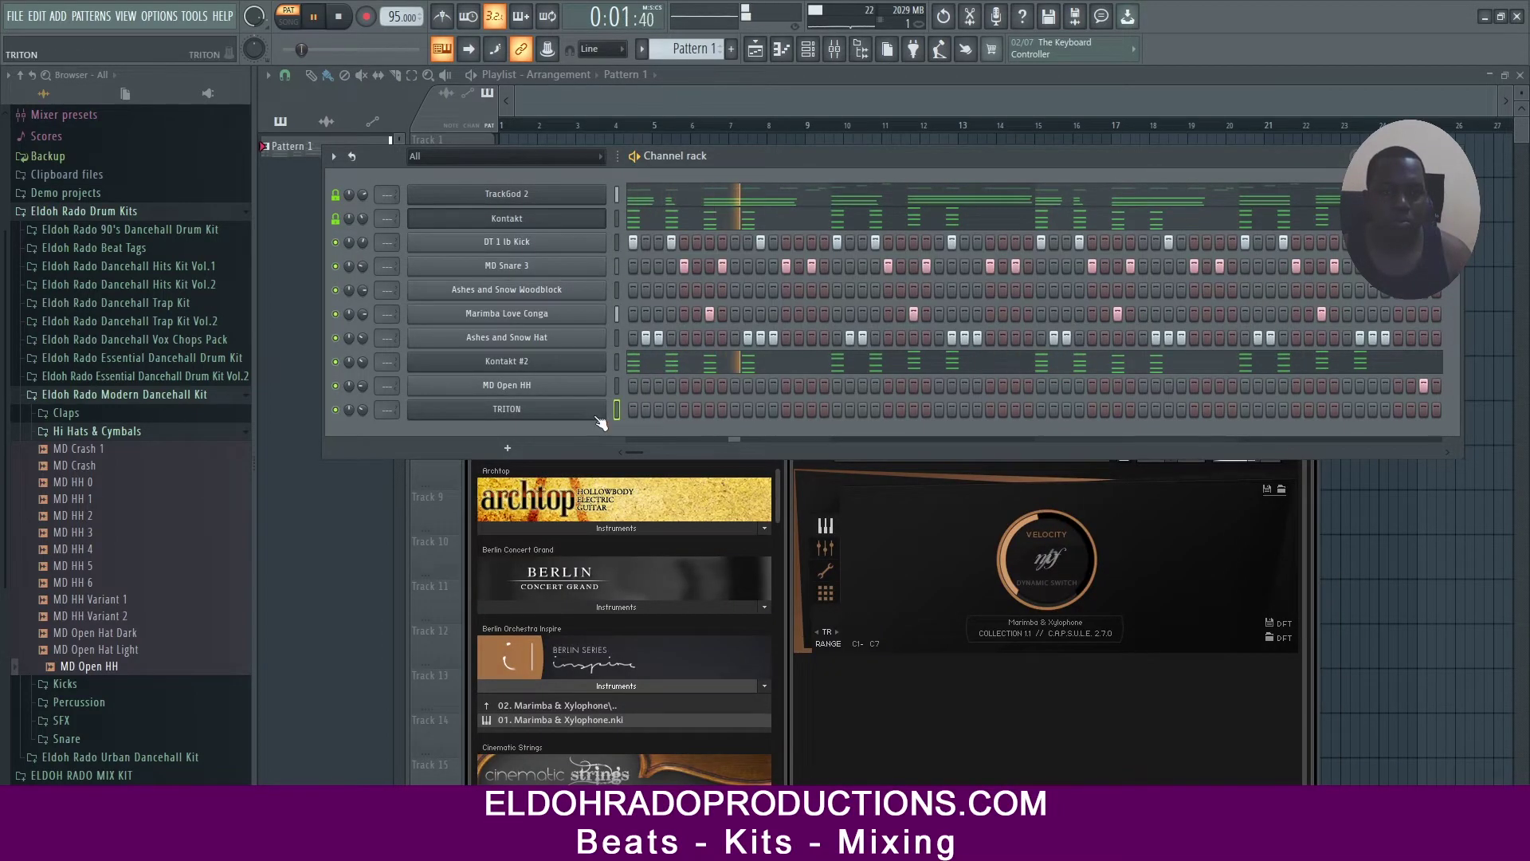
Set the TRITON piano roll's snap to 1/4 beat, add a two-step A5 note at the start of bar 1 and audition it
right_click(596, 412)
click(637, 407)
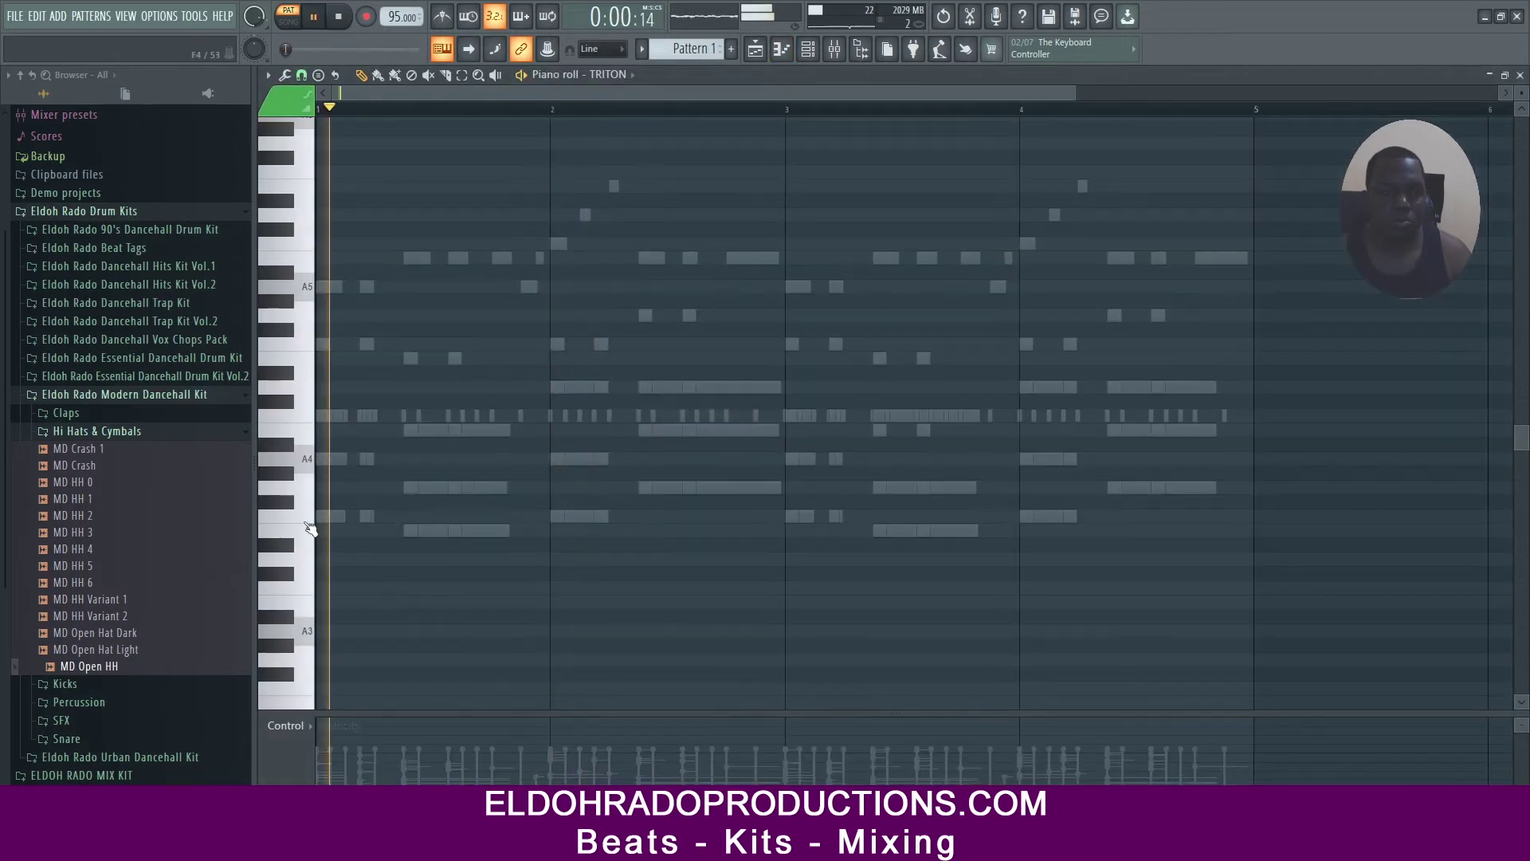
key(space)
click(302, 76)
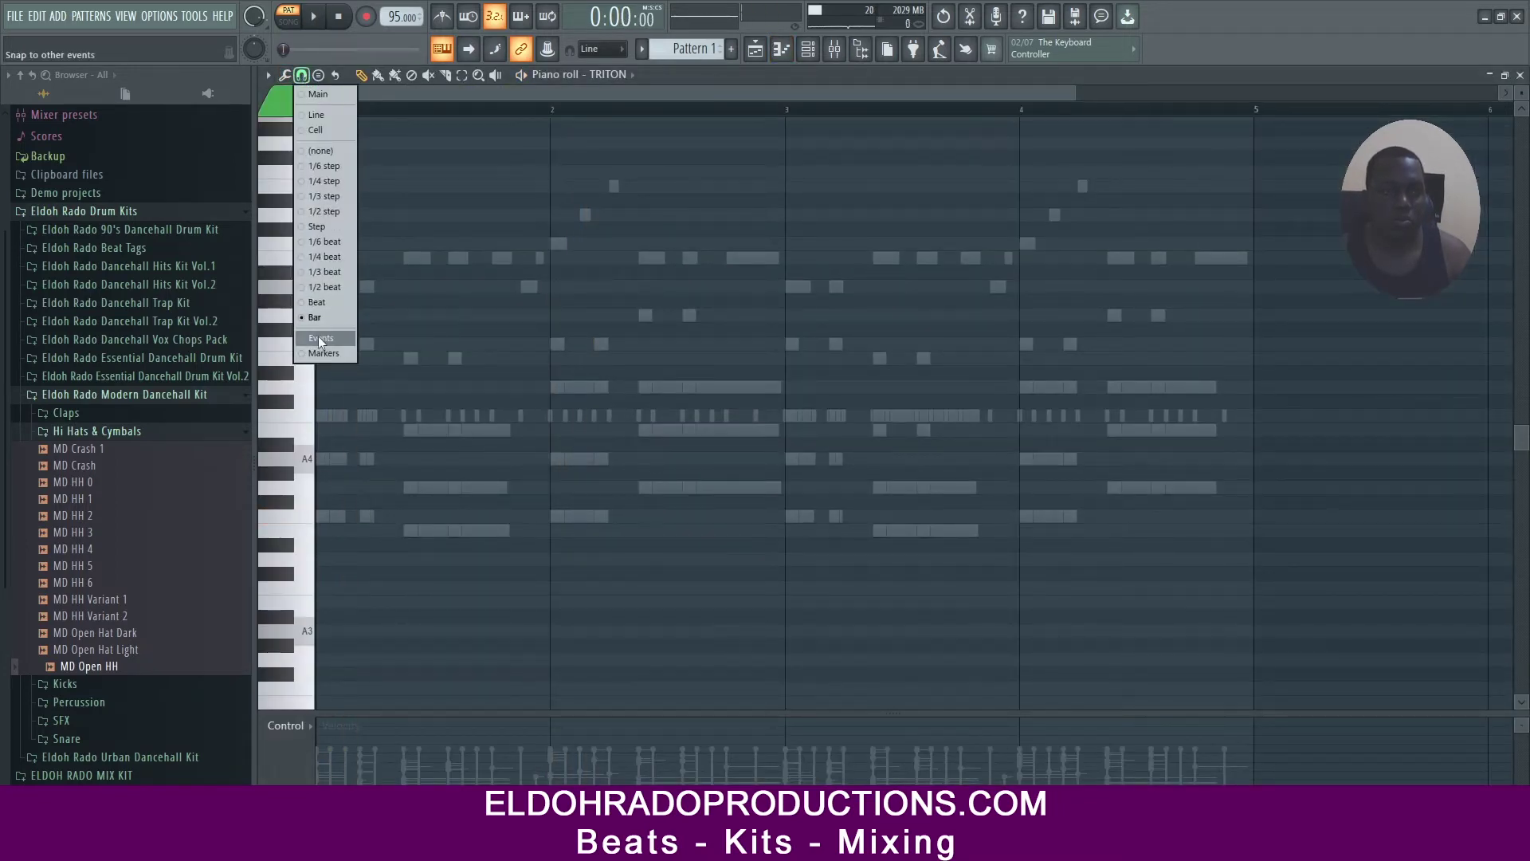
click(327, 256)
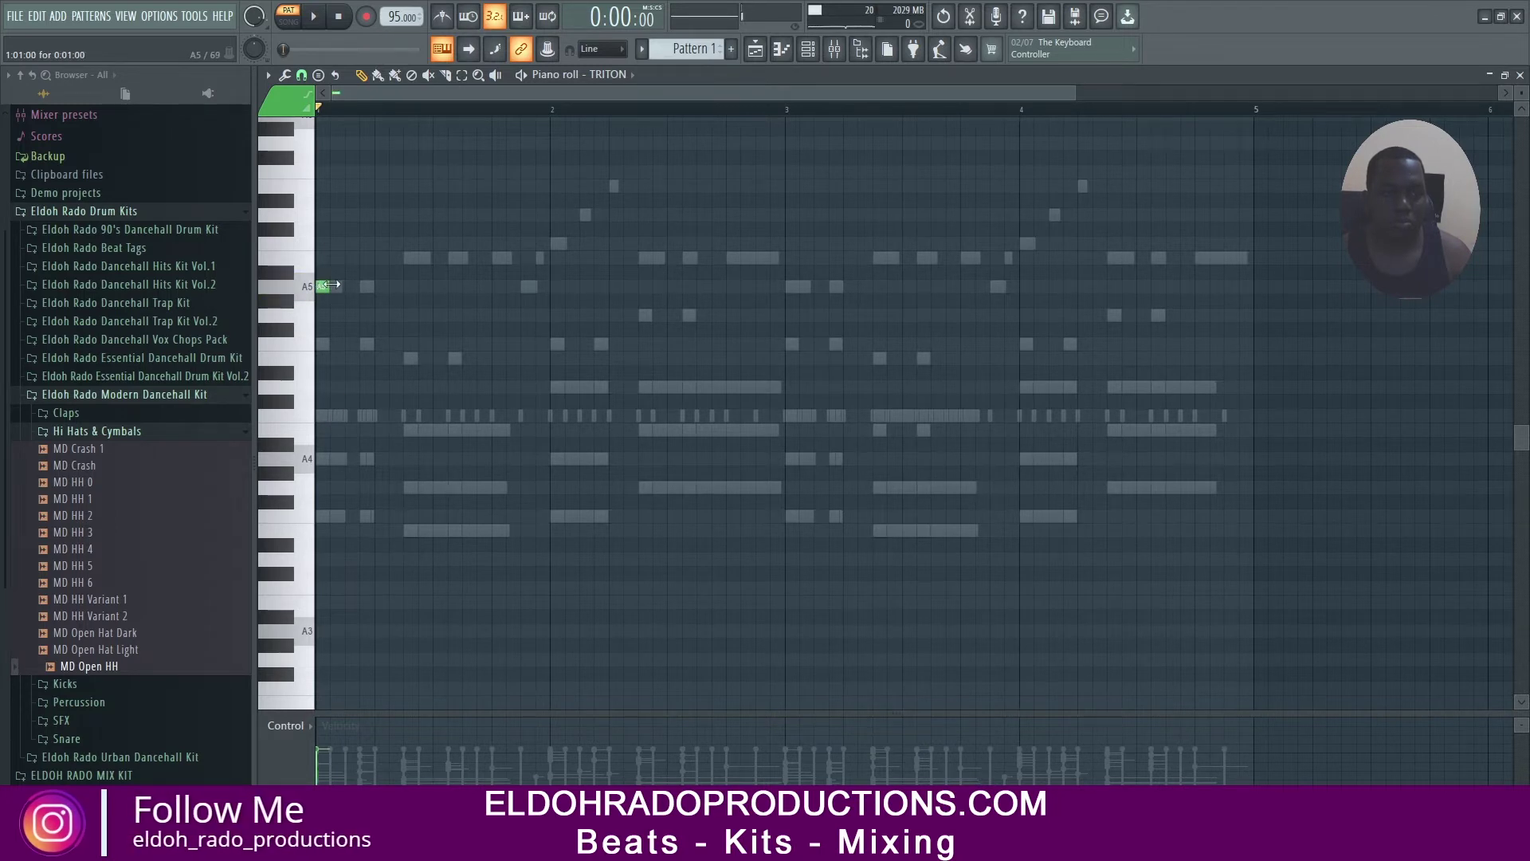
key(space)
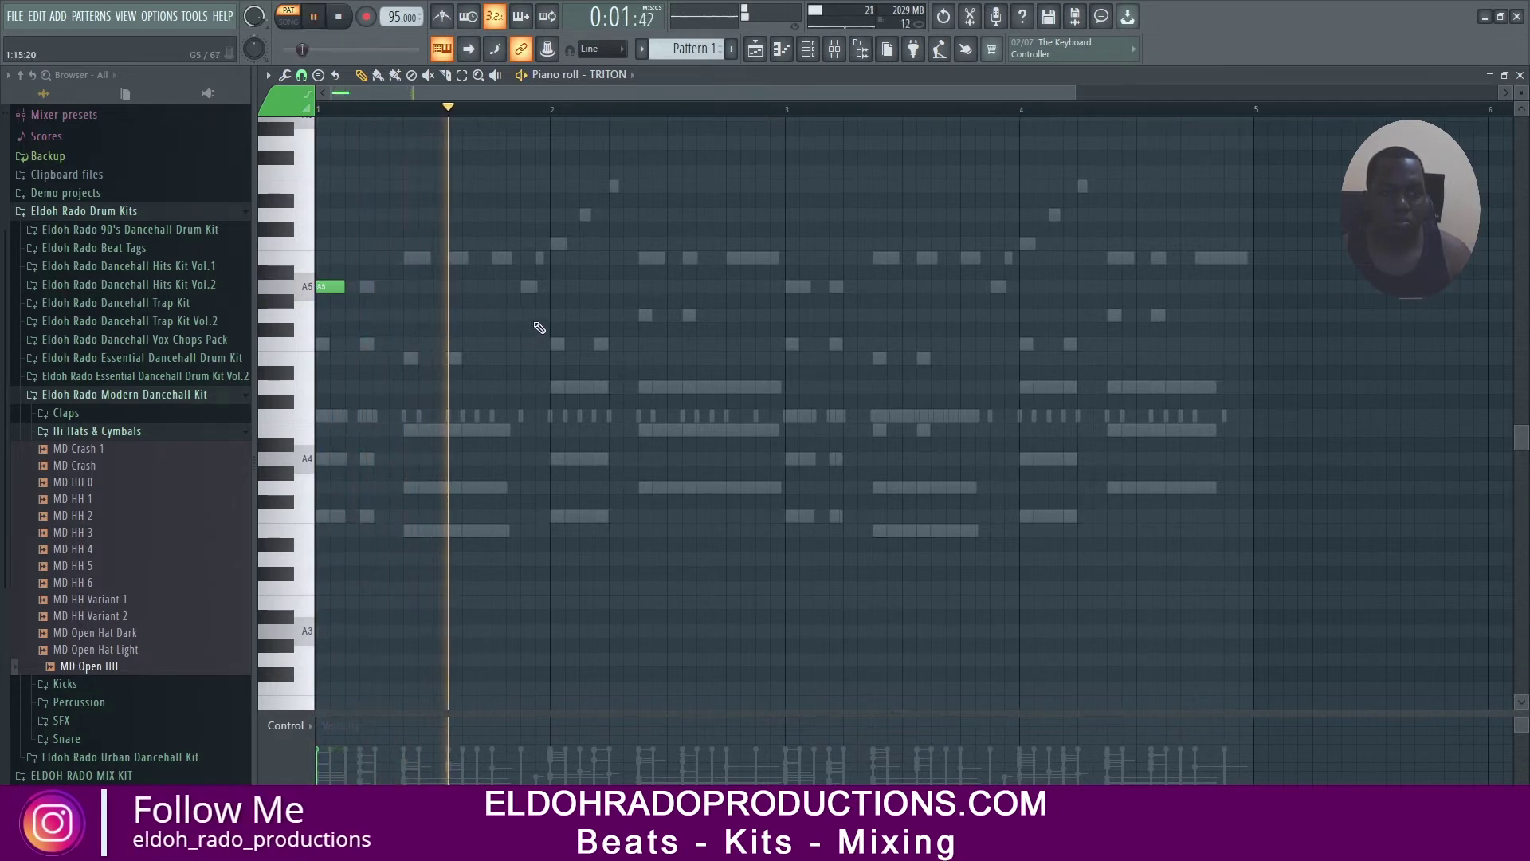
Stop playback and add an A5 note and a B5 note near the end of bar 1 in the TRITON part
key(space)
click(525, 287)
click(540, 257)
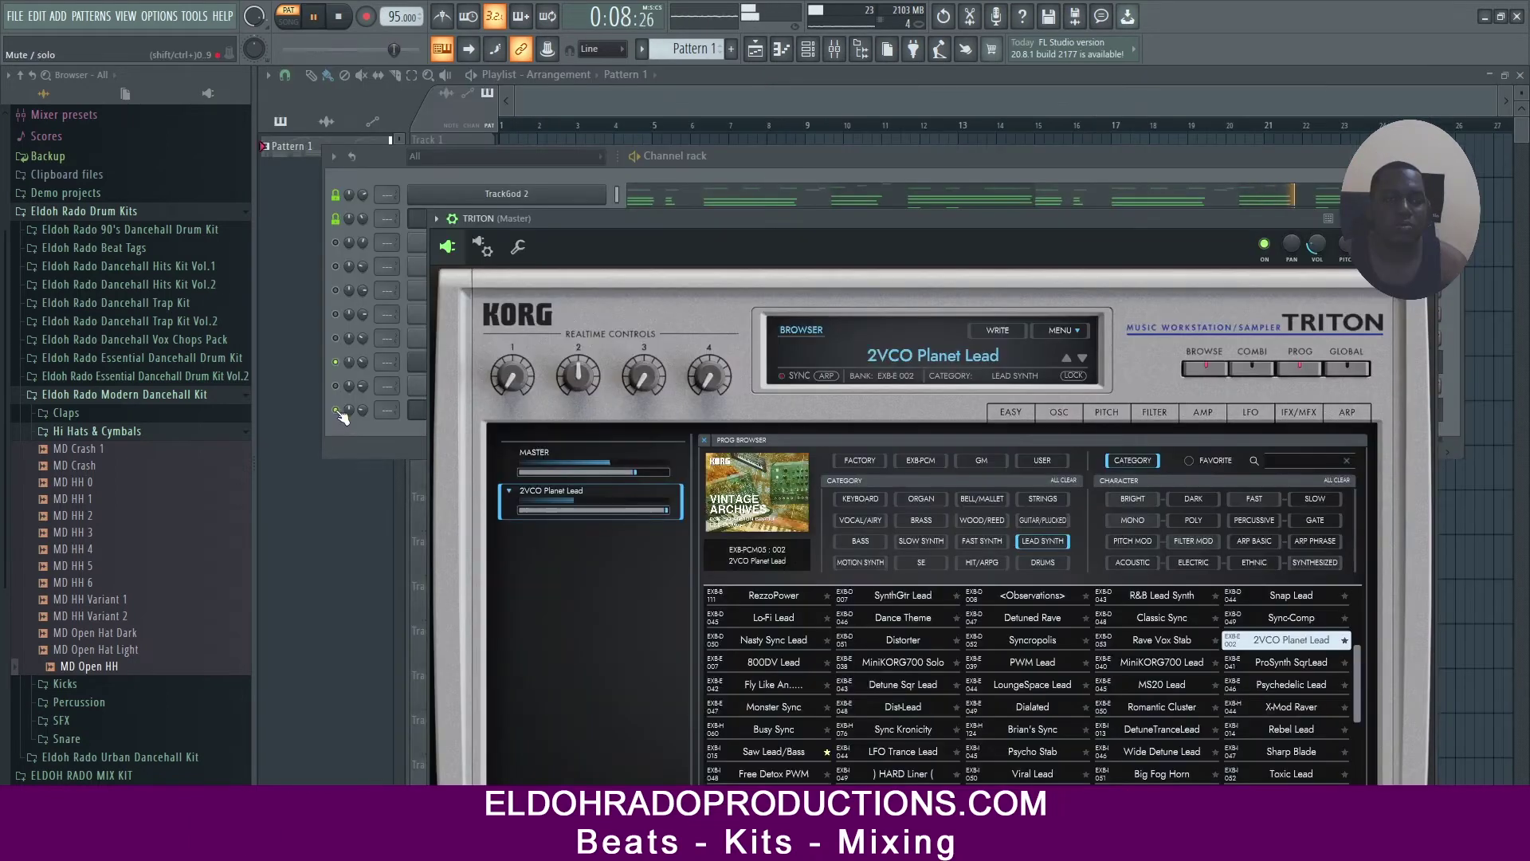
Audition the TRITON lead soloed and in the full mix, adjust its channel volume and stop playback
right_click(338, 411)
click(351, 415)
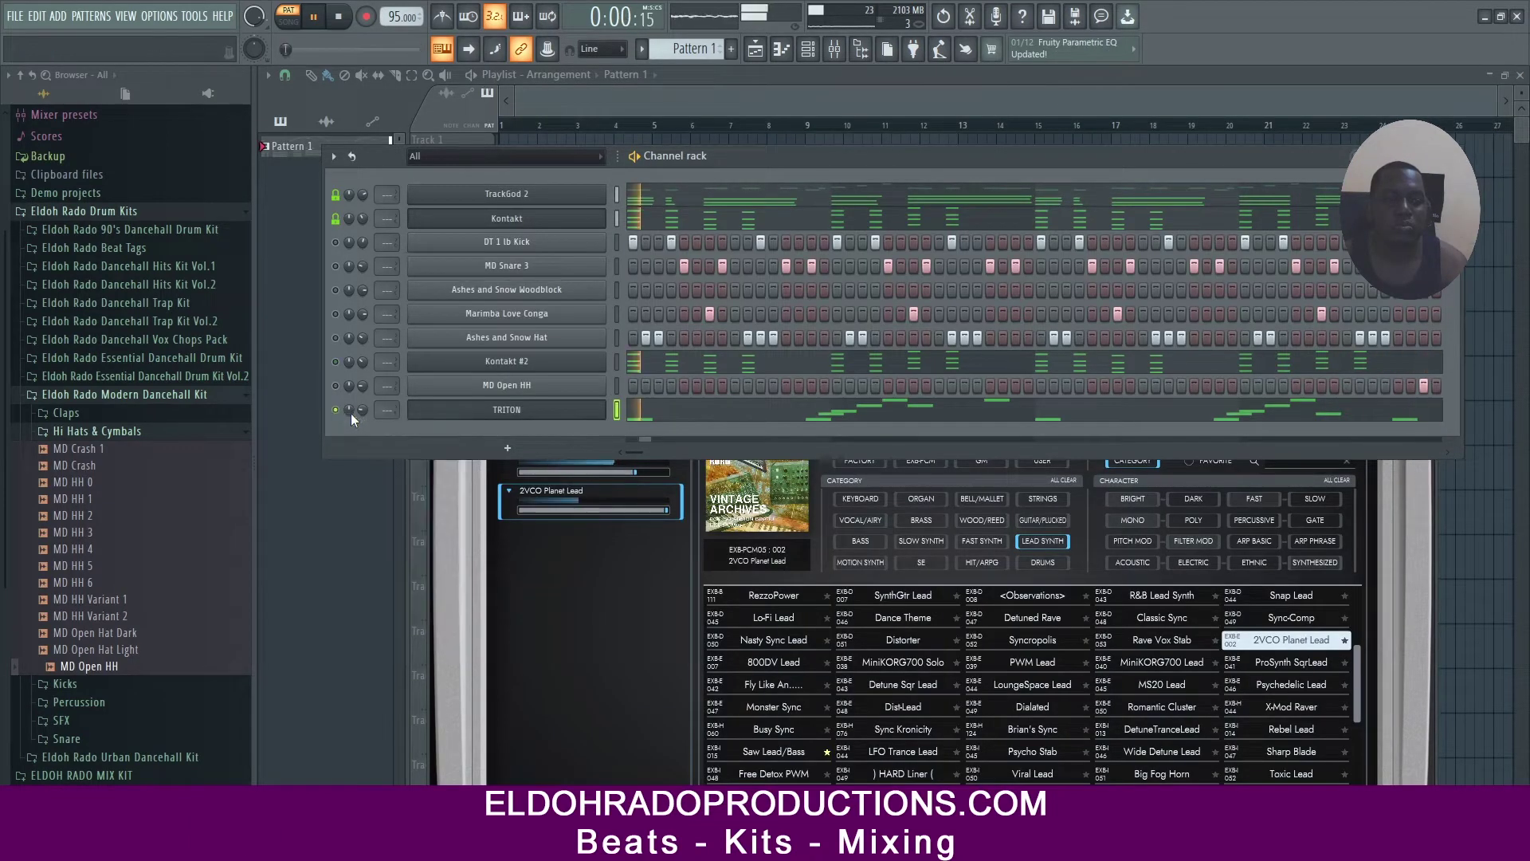
right_click(338, 411)
click(350, 418)
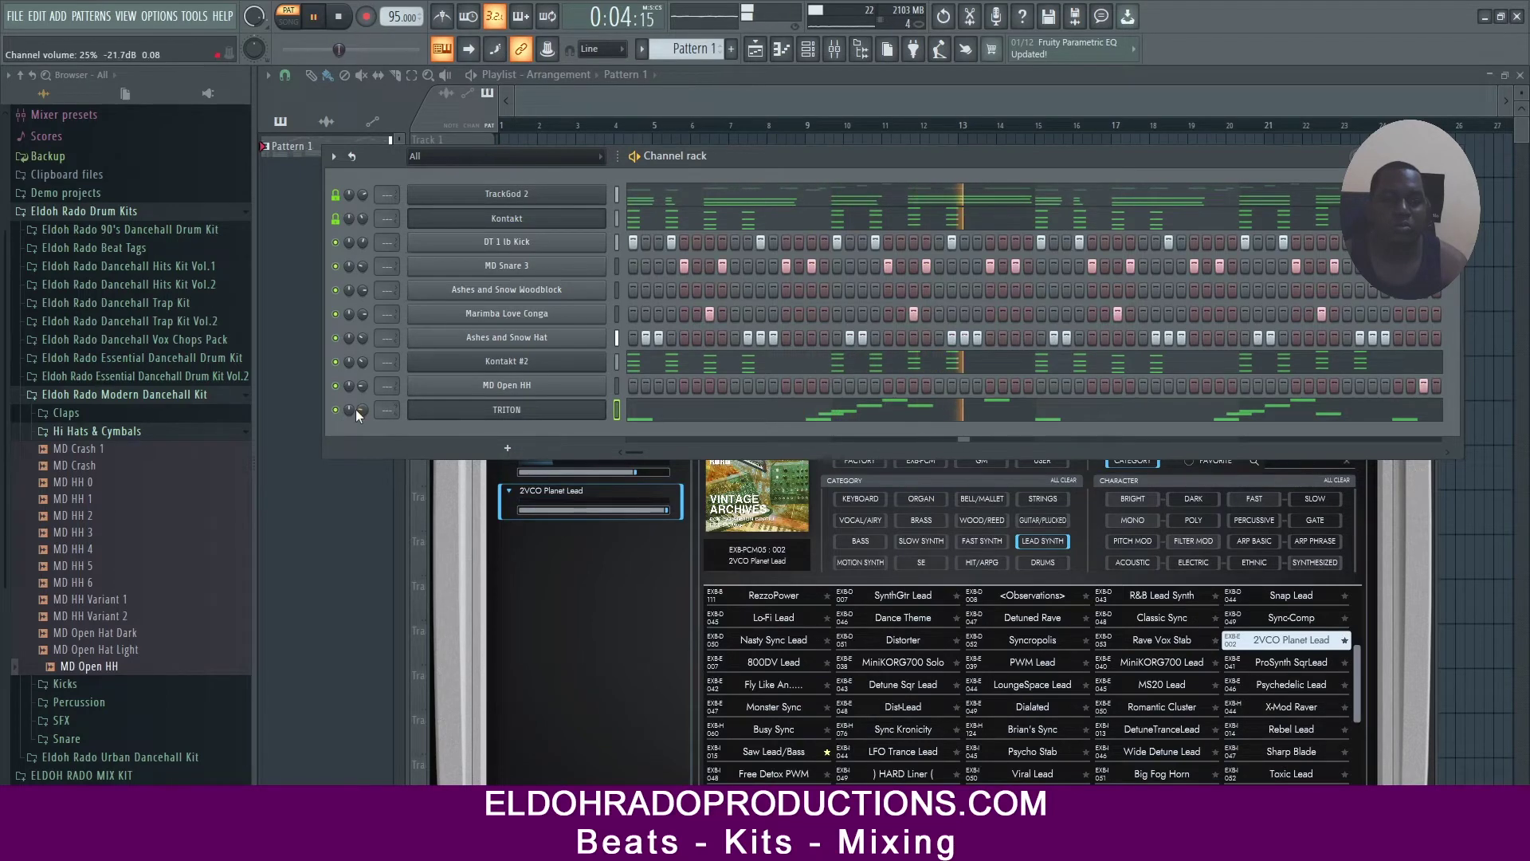
scroll(361, 410, up, 4)
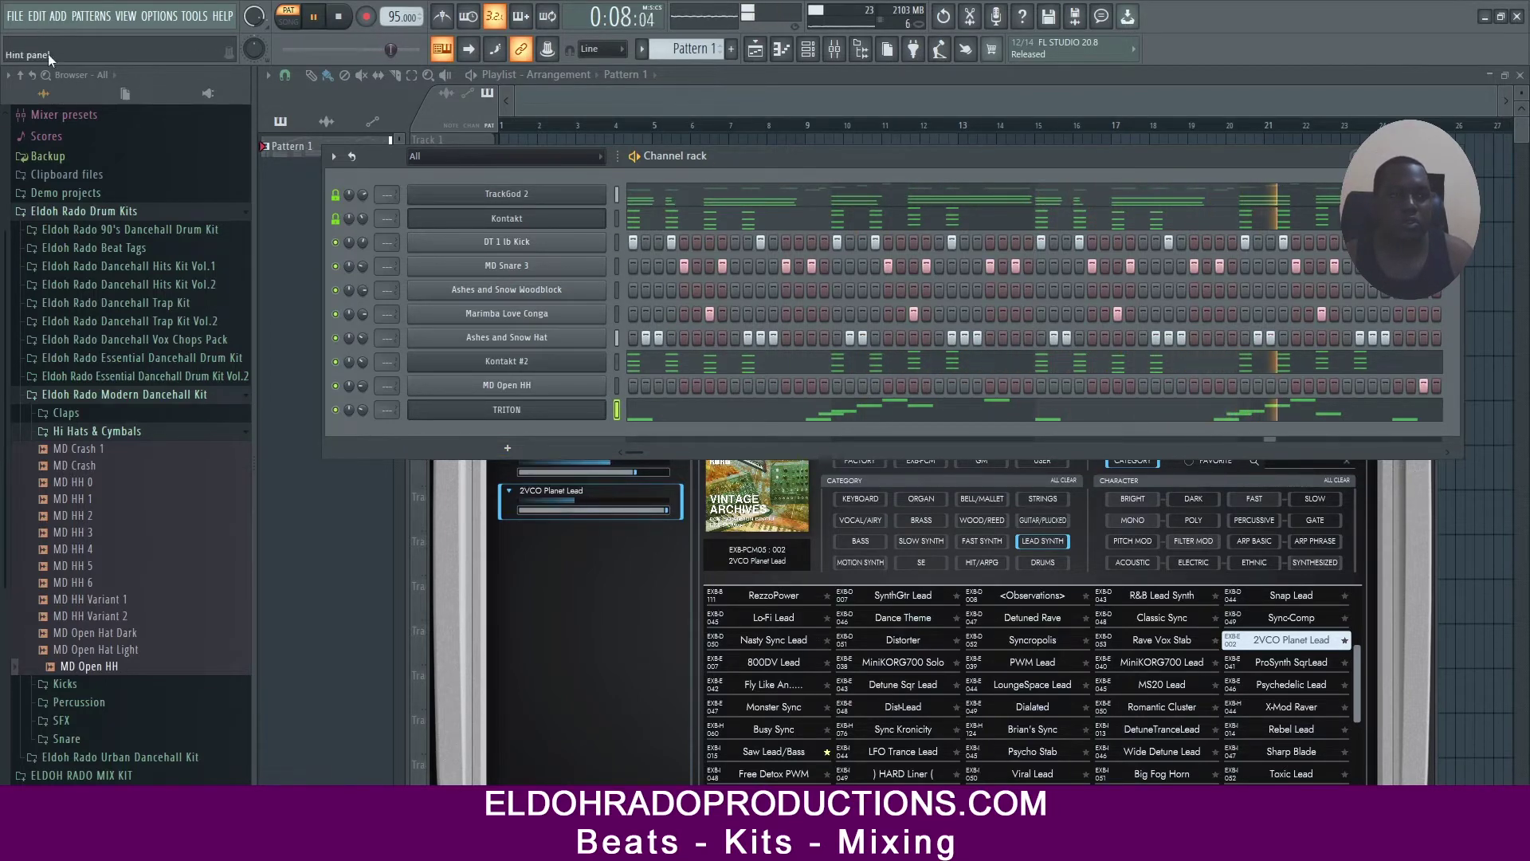
key(space)
Add a second TRITON channel and load the Dual Filterz program from the Fast Synth category
click(15, 18)
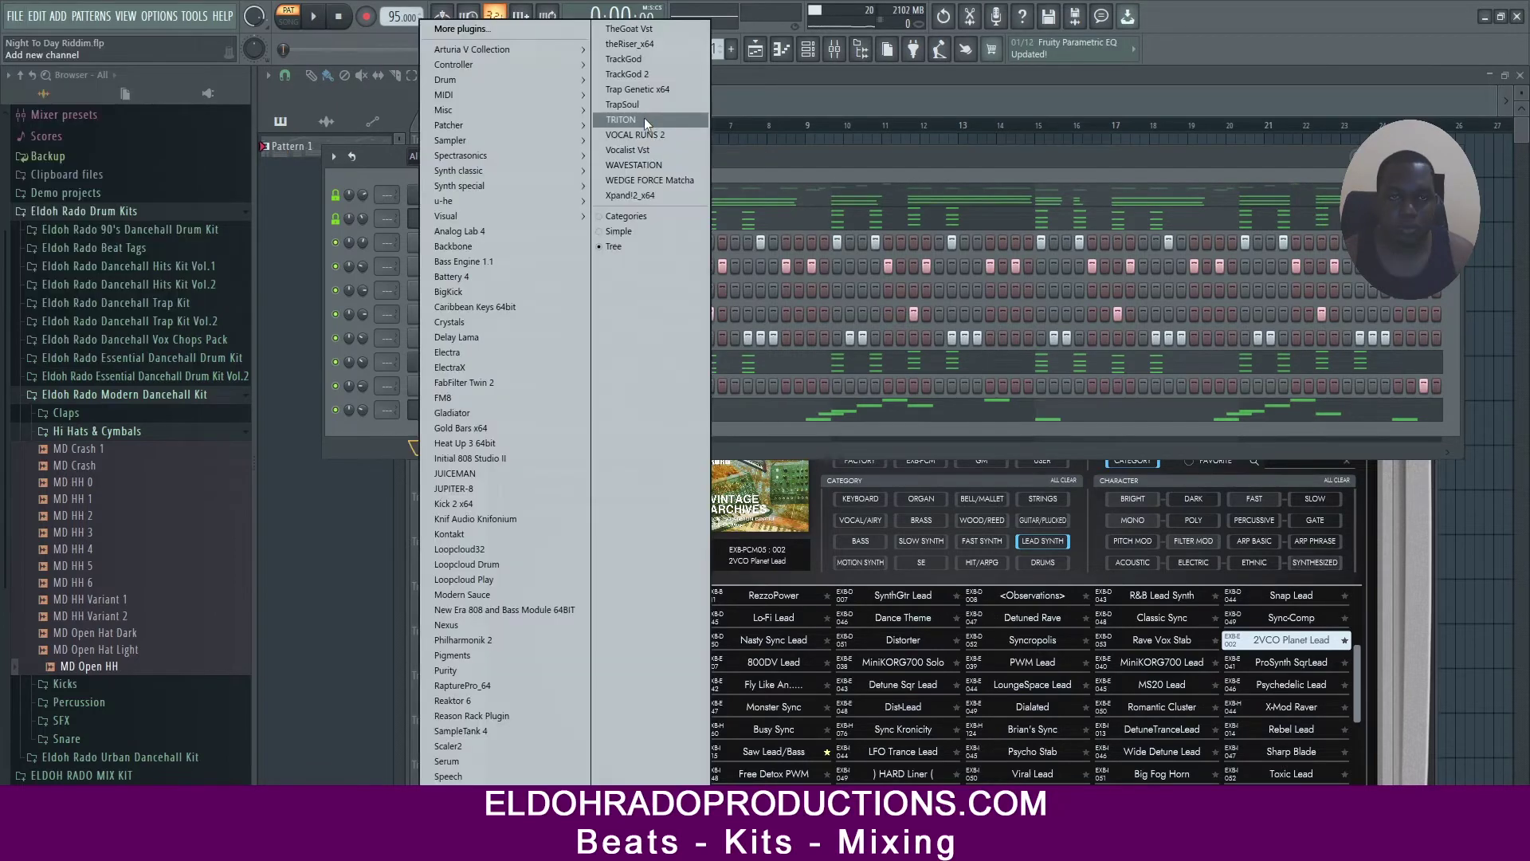
click(644, 117)
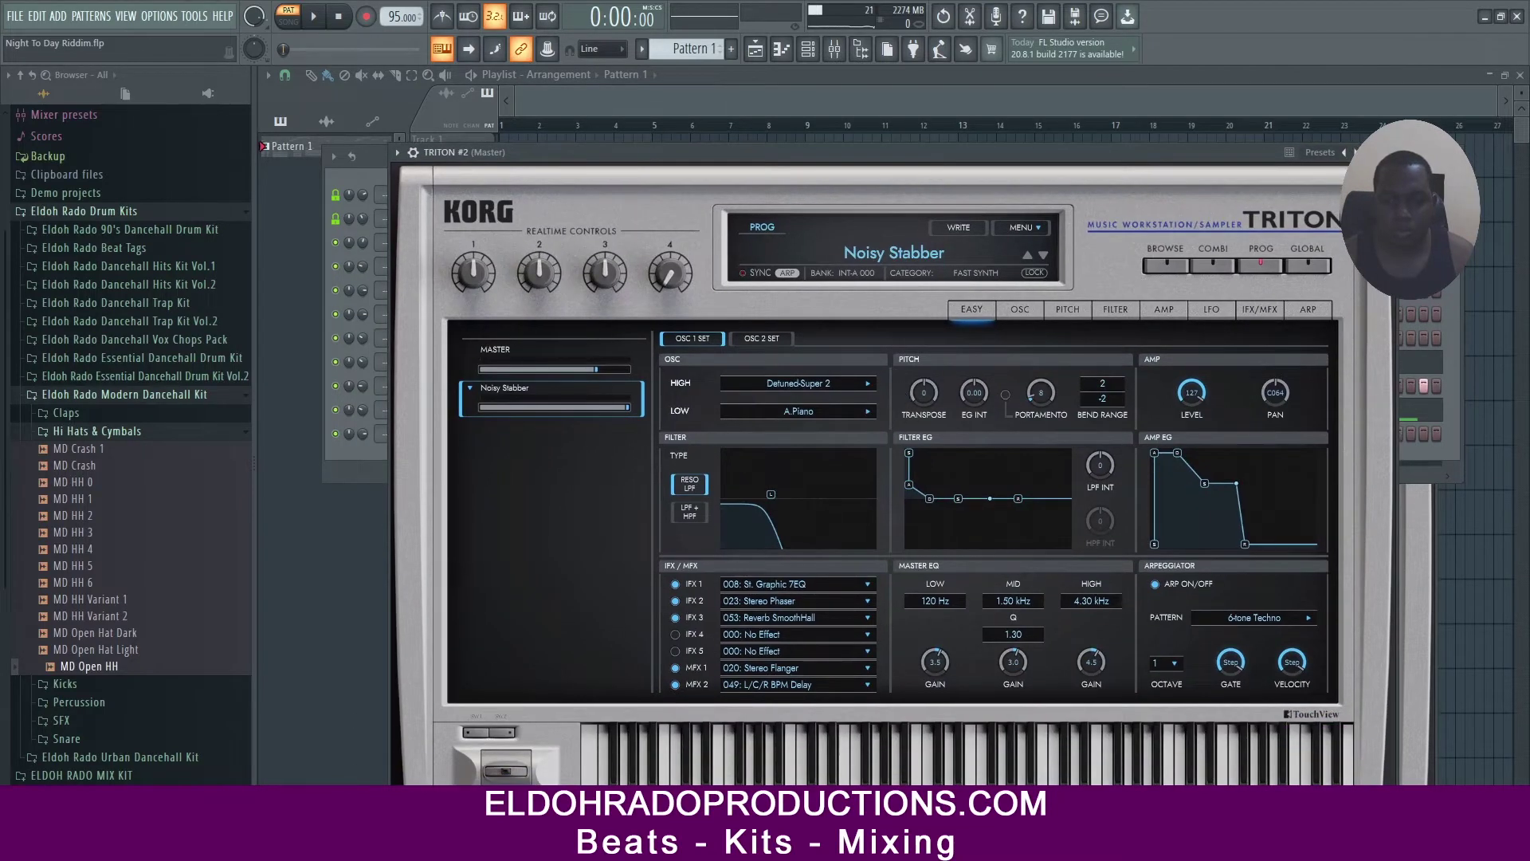
click(1163, 265)
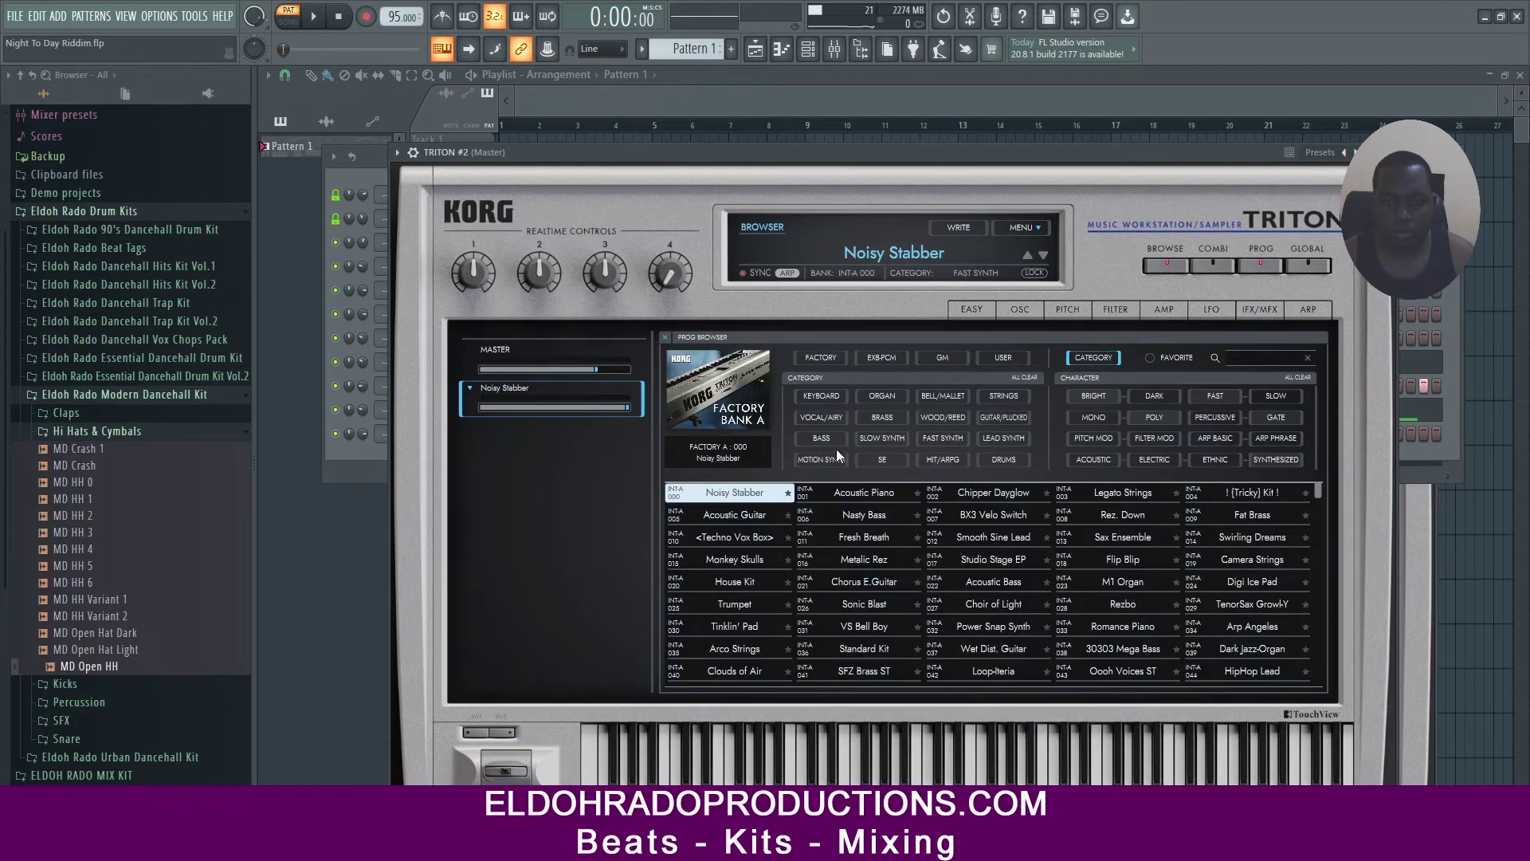
click(832, 422)
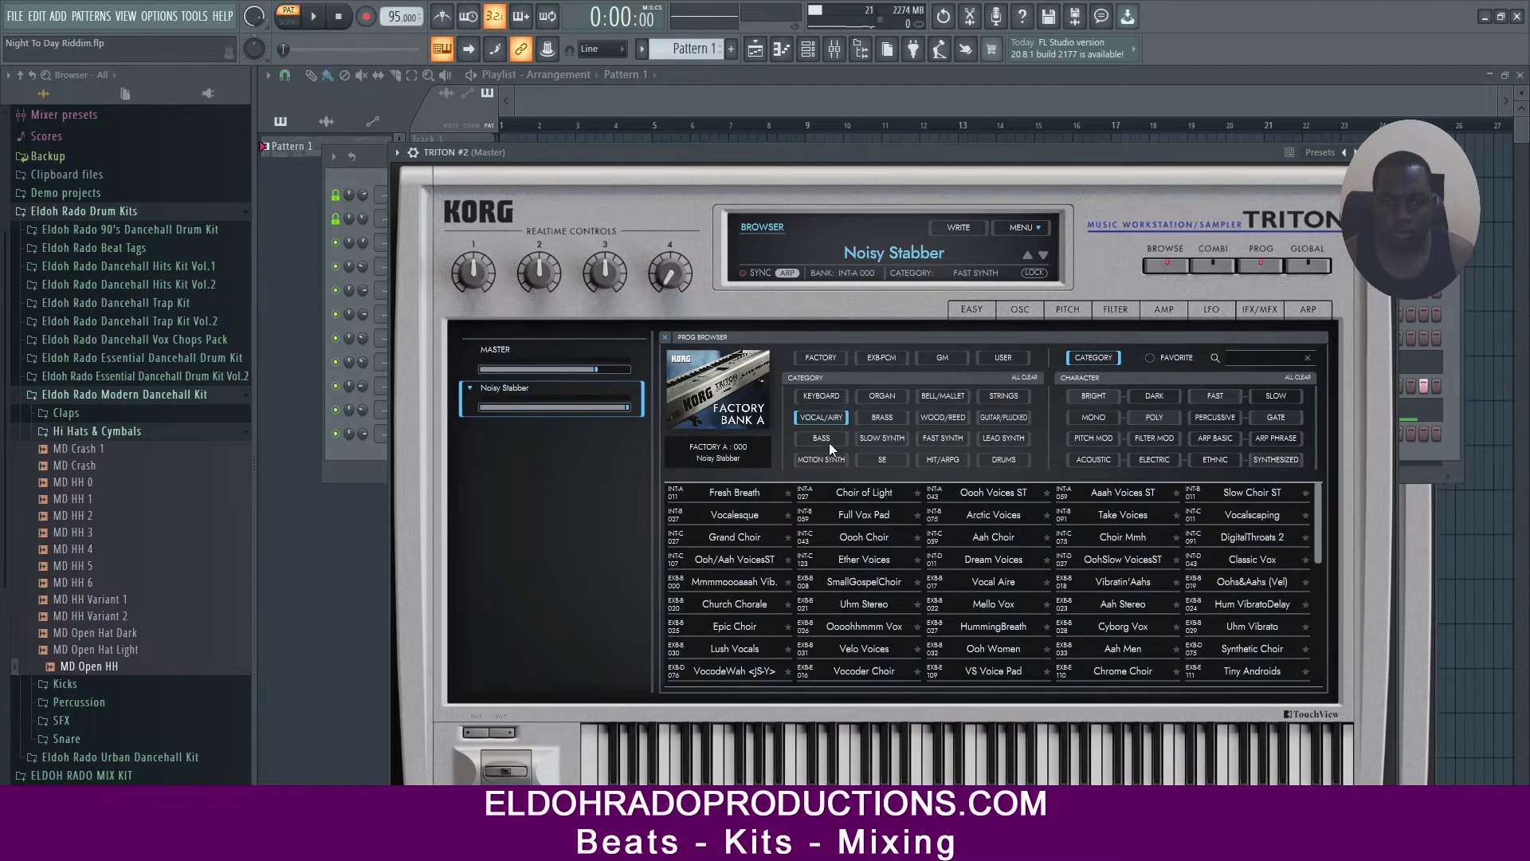
click(941, 440)
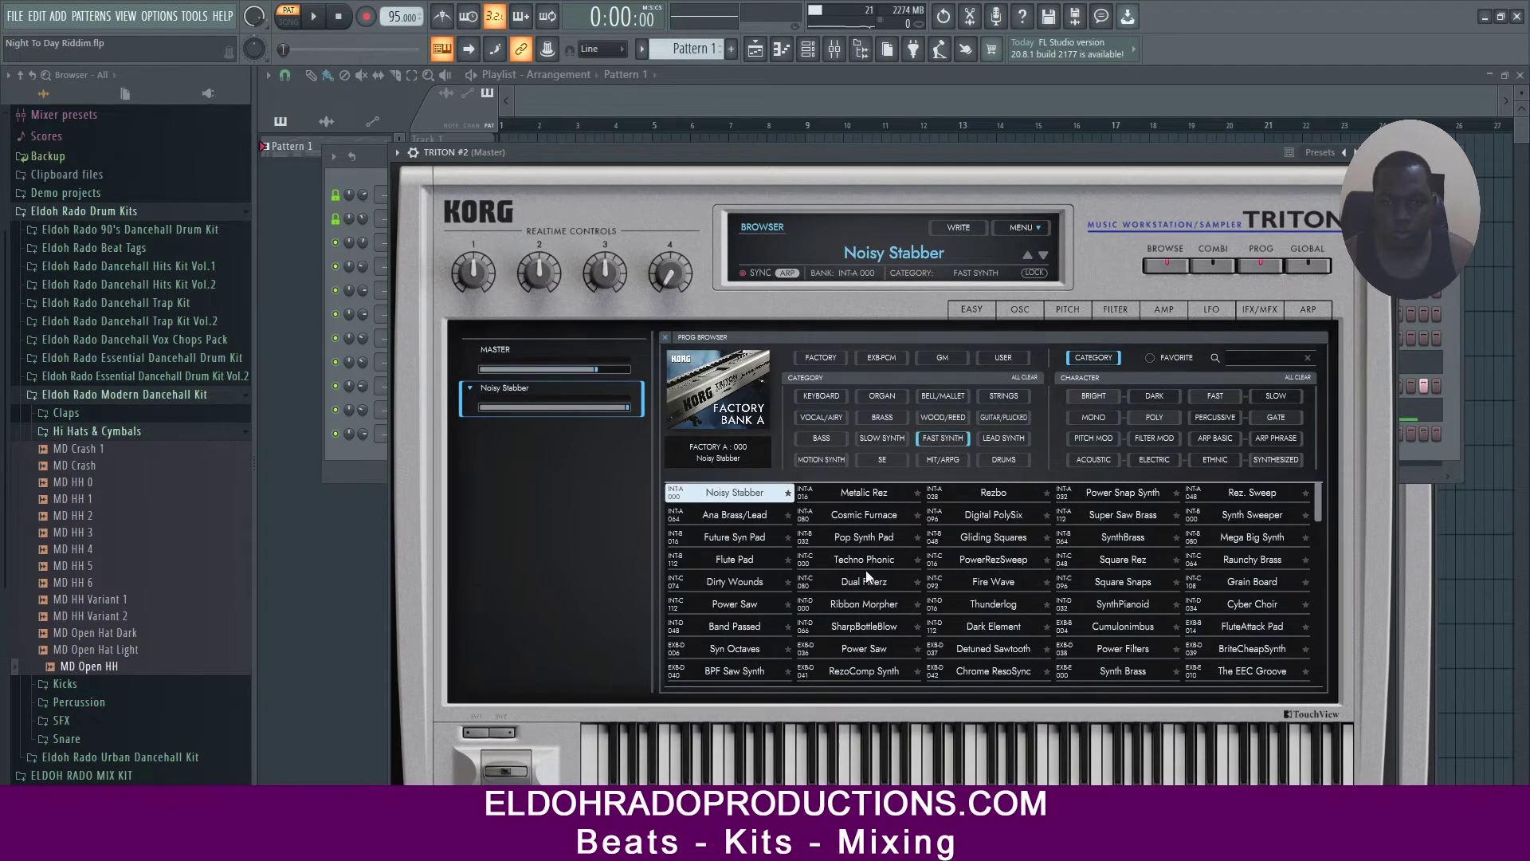
click(865, 566)
click(858, 588)
Copy the TRITON melody into the TRITON #2 channel and set that channel's volume to 27%
click(351, 457)
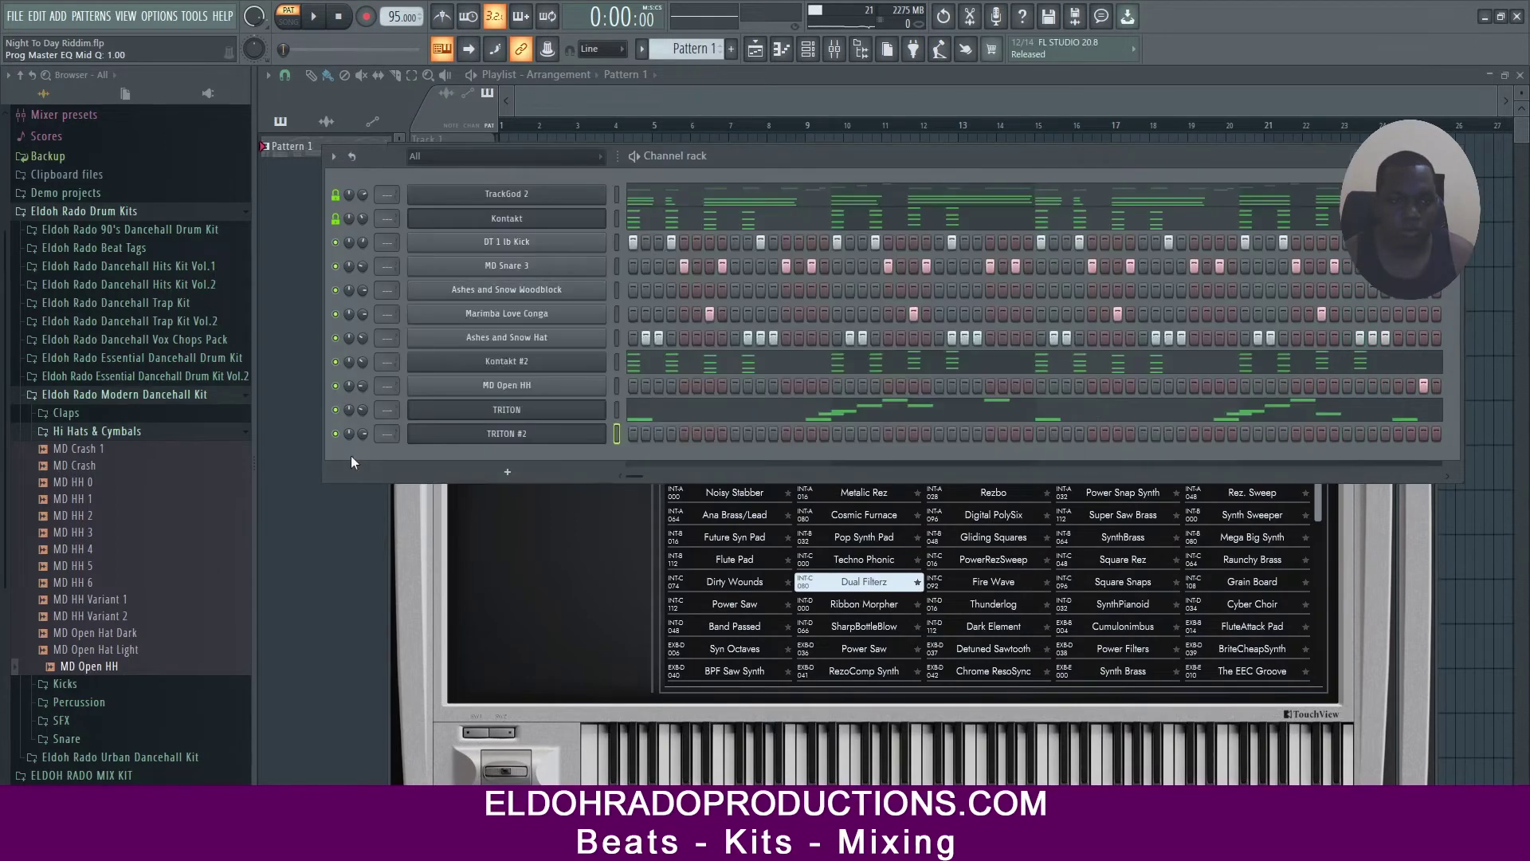
right_click(546, 414)
click(781, 426)
right_click(578, 441)
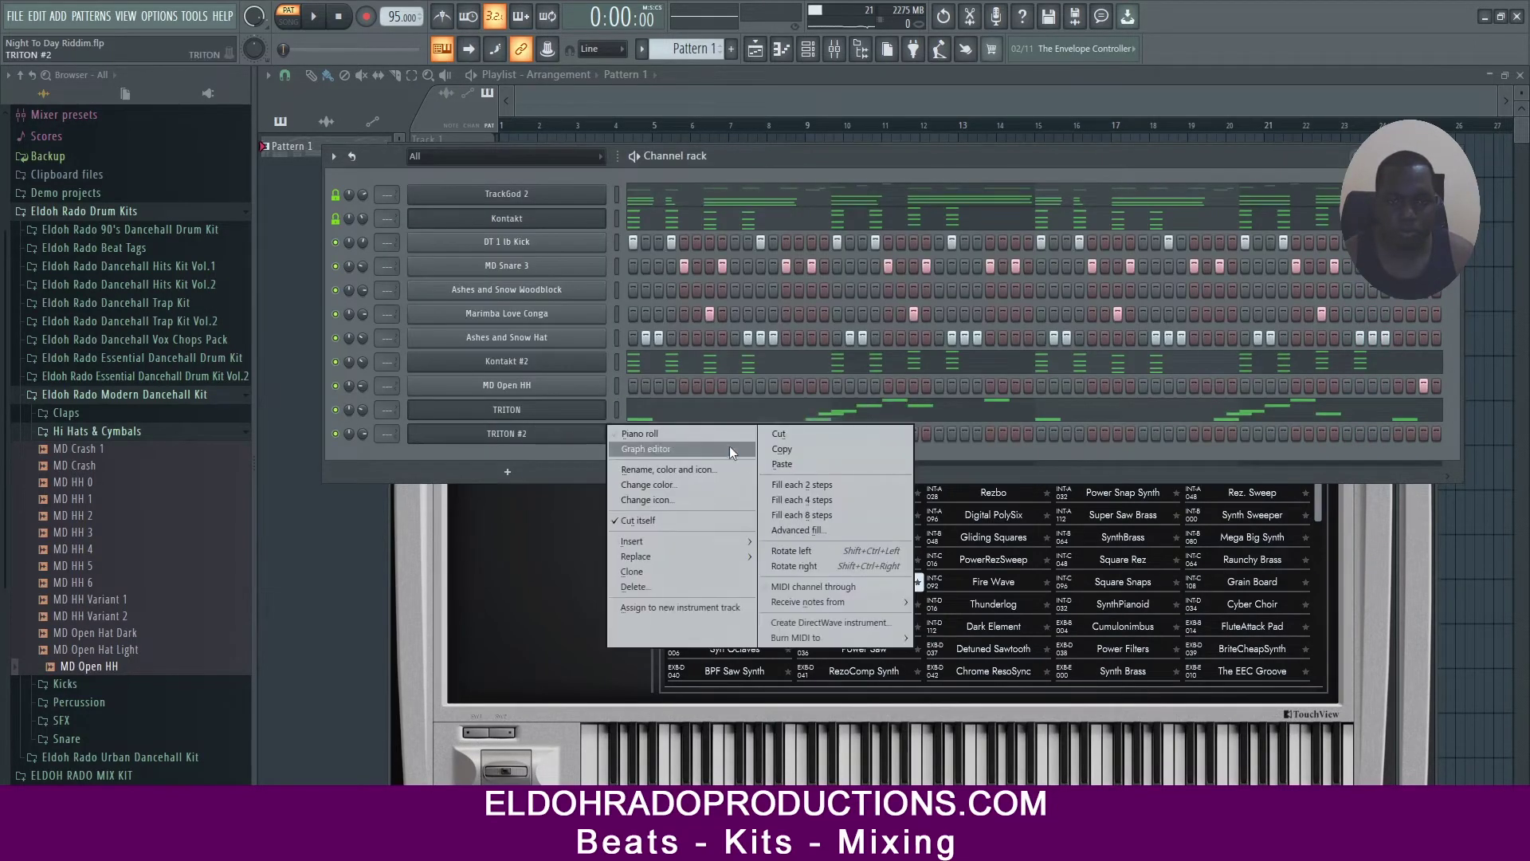
click(763, 461)
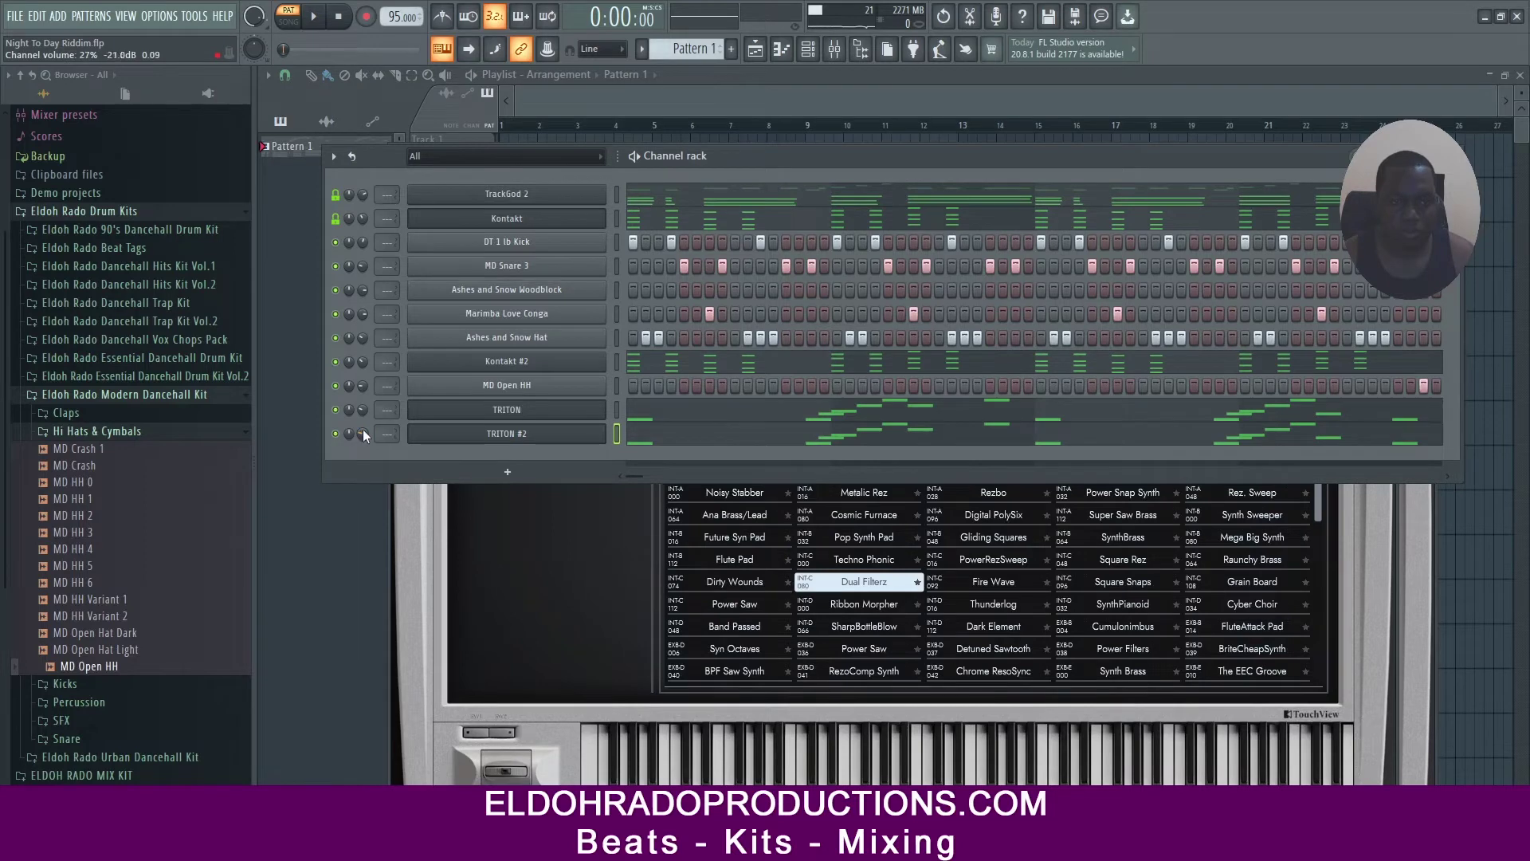
Audition Fast Synth programs such as PowerRezSweep and Cyber Choir on TRITON #2 during playback, and load Power Saw
key(space)
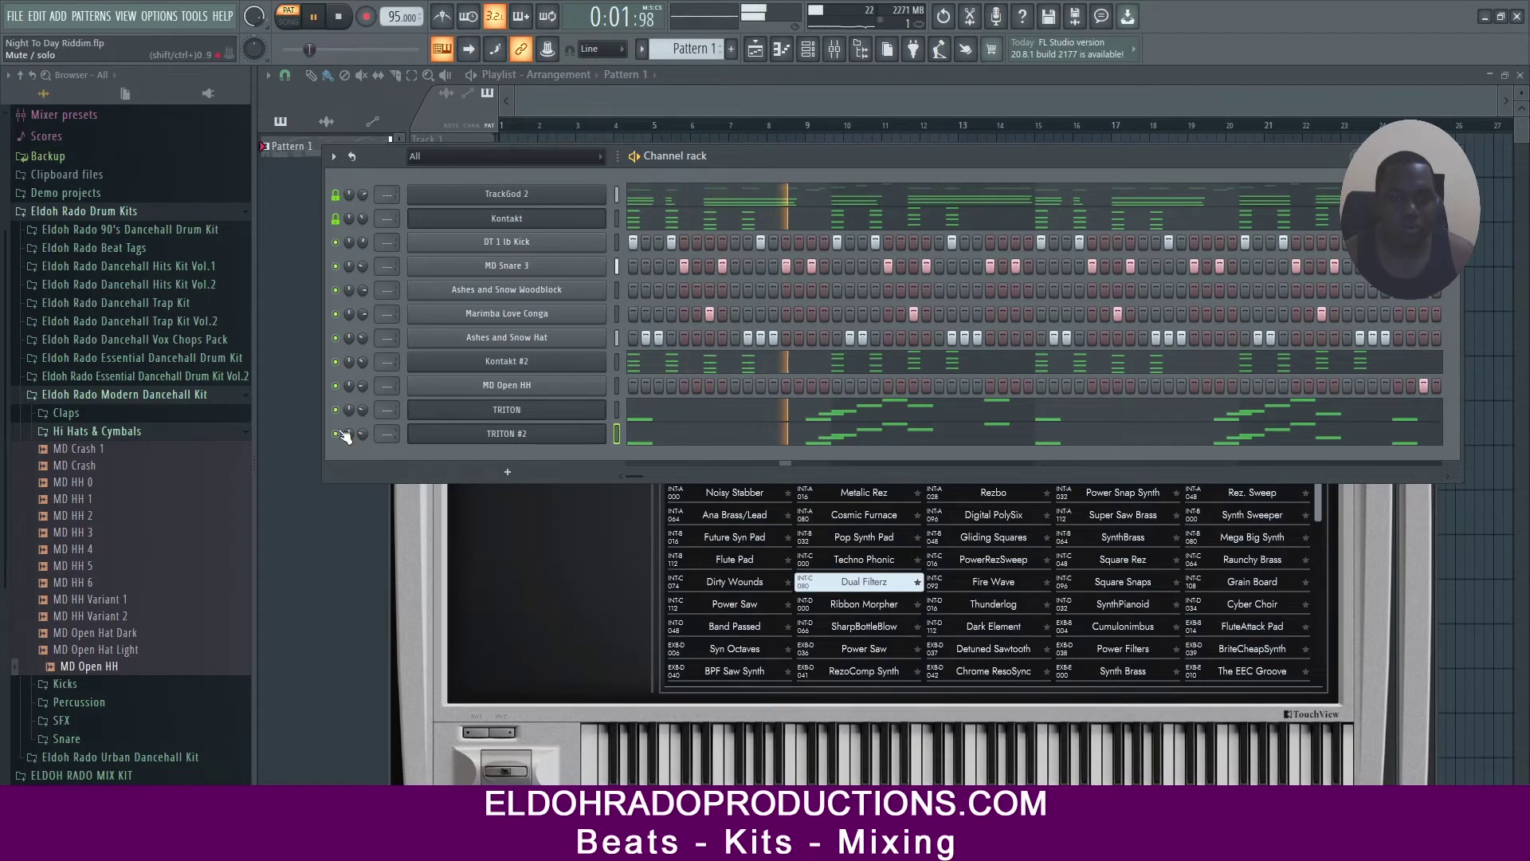
click(854, 557)
click(966, 560)
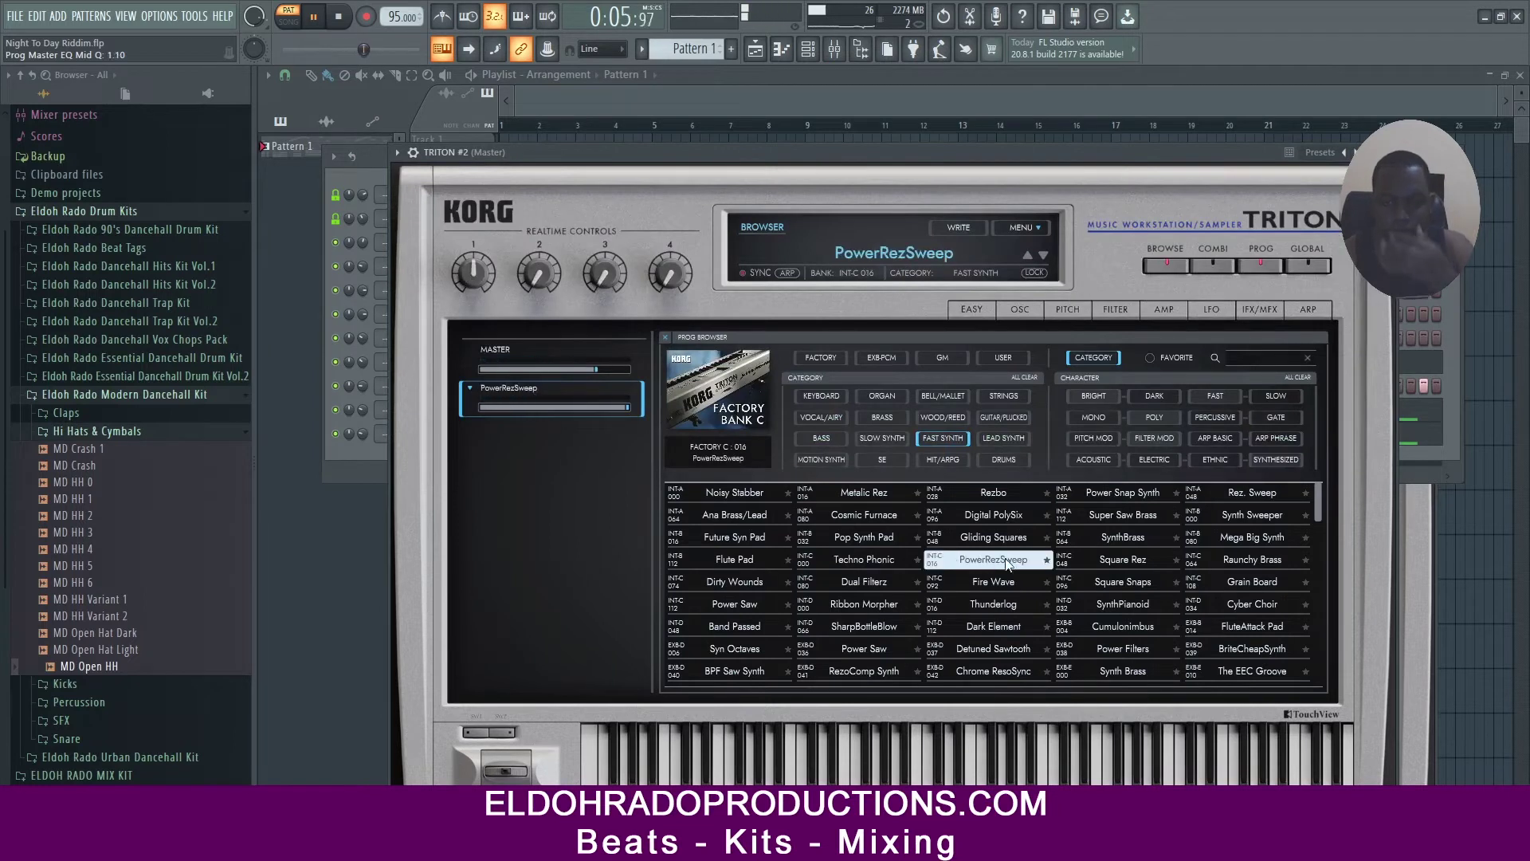
click(1217, 583)
click(1231, 606)
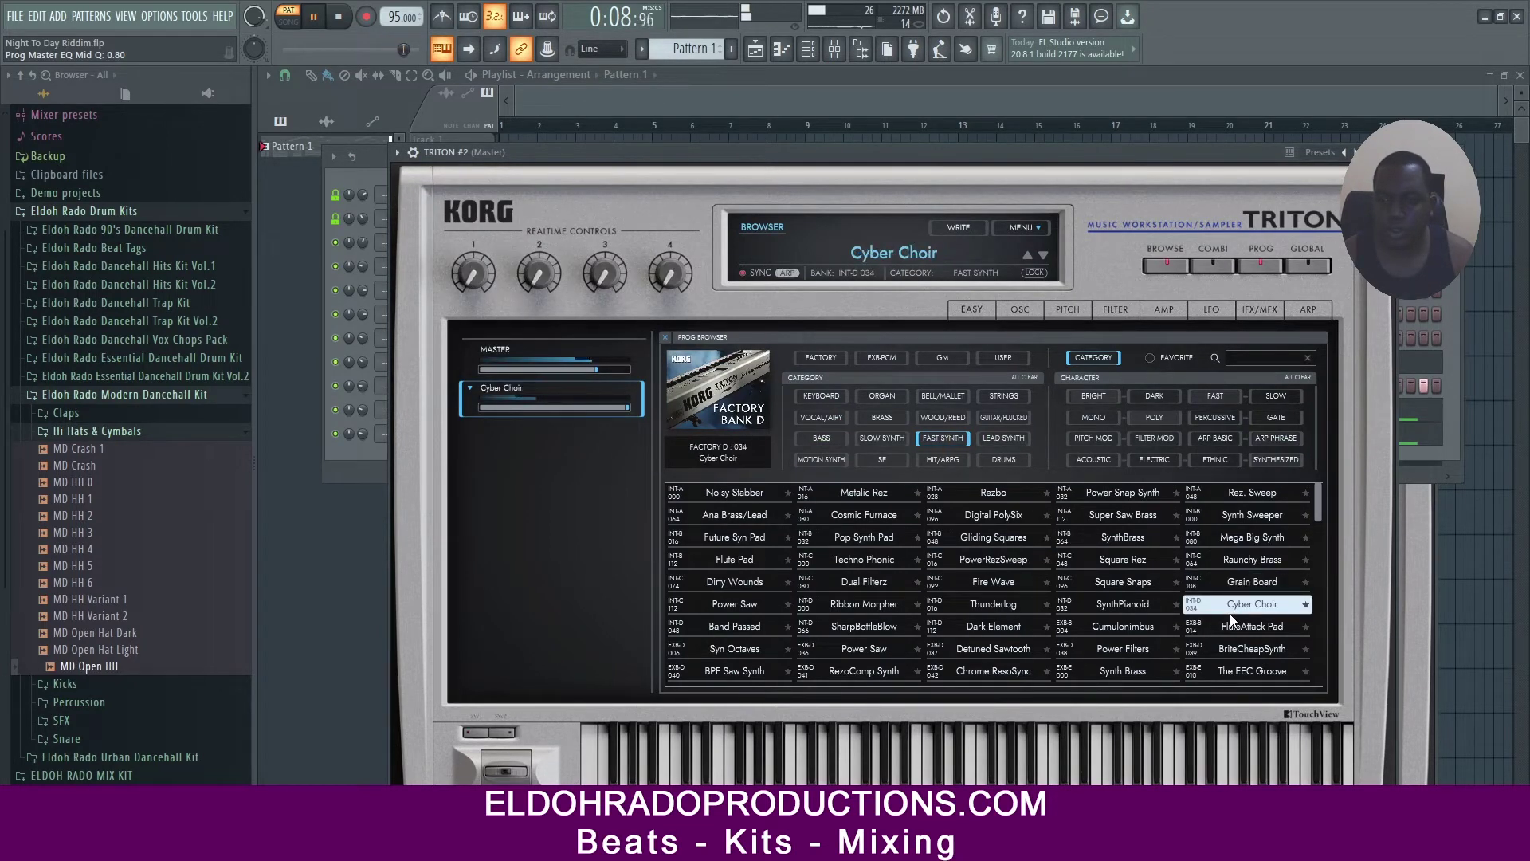
click(860, 649)
scroll(917, 624, down, 1)
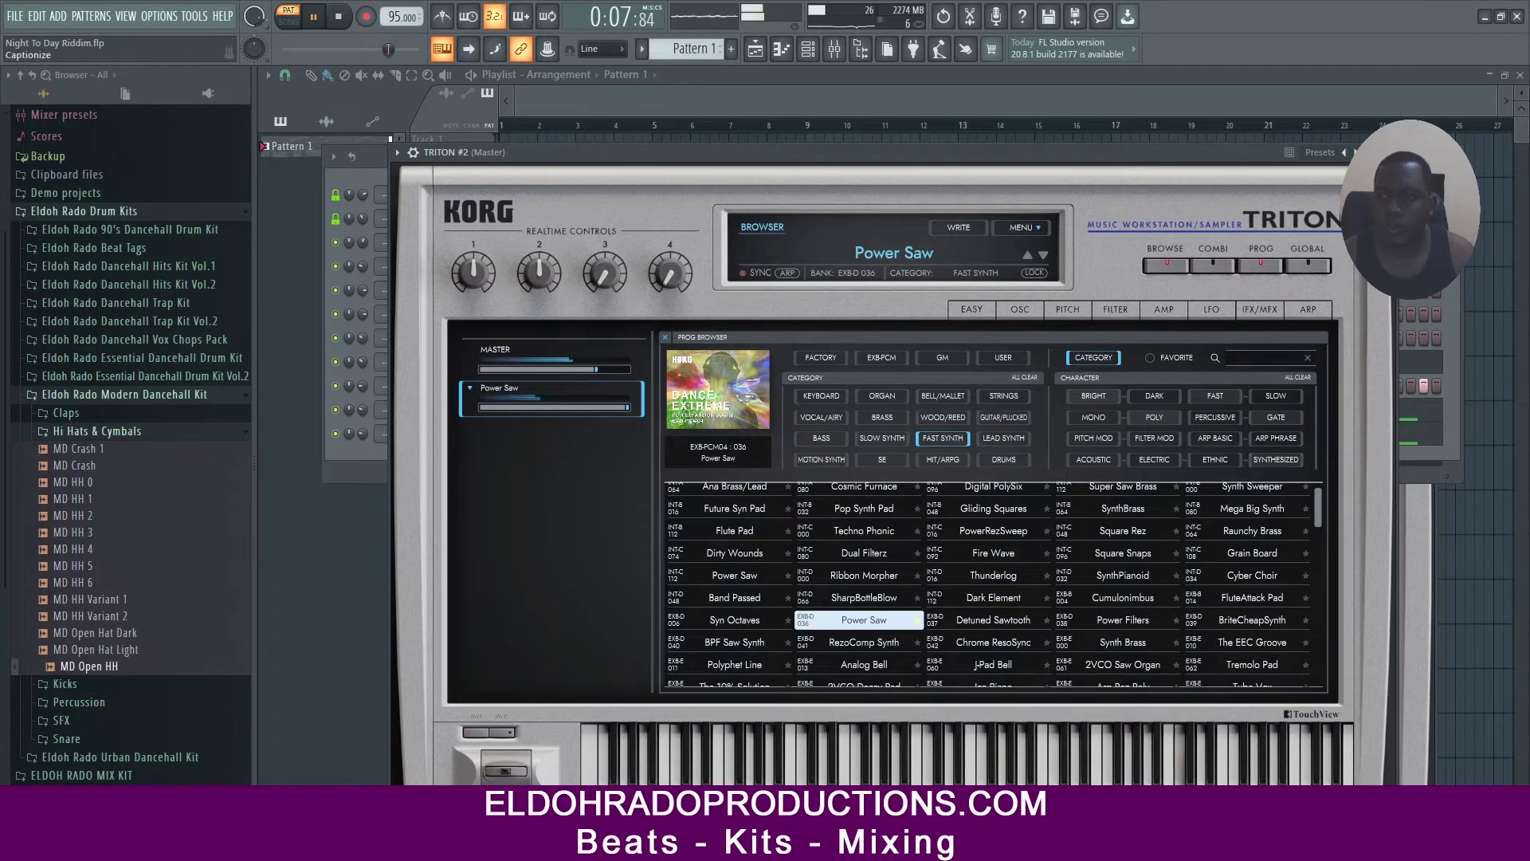
Close the TRITON #2 plugin window and lower the channel volumes of TRITON #2 and TRITON
click(1388, 152)
drag(363, 434, 363, 462)
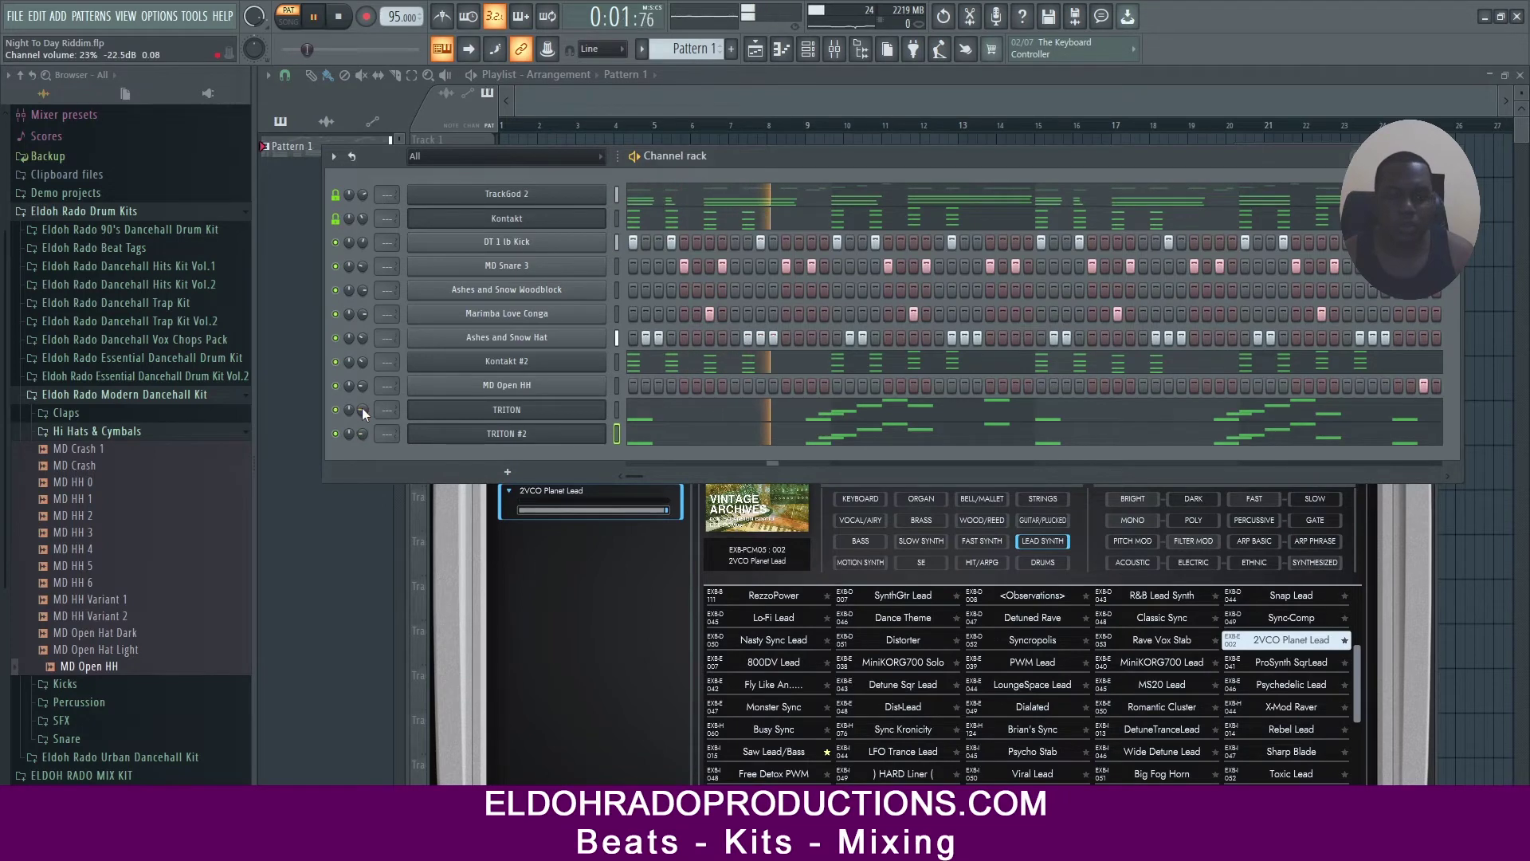
drag(362, 409, 362, 418)
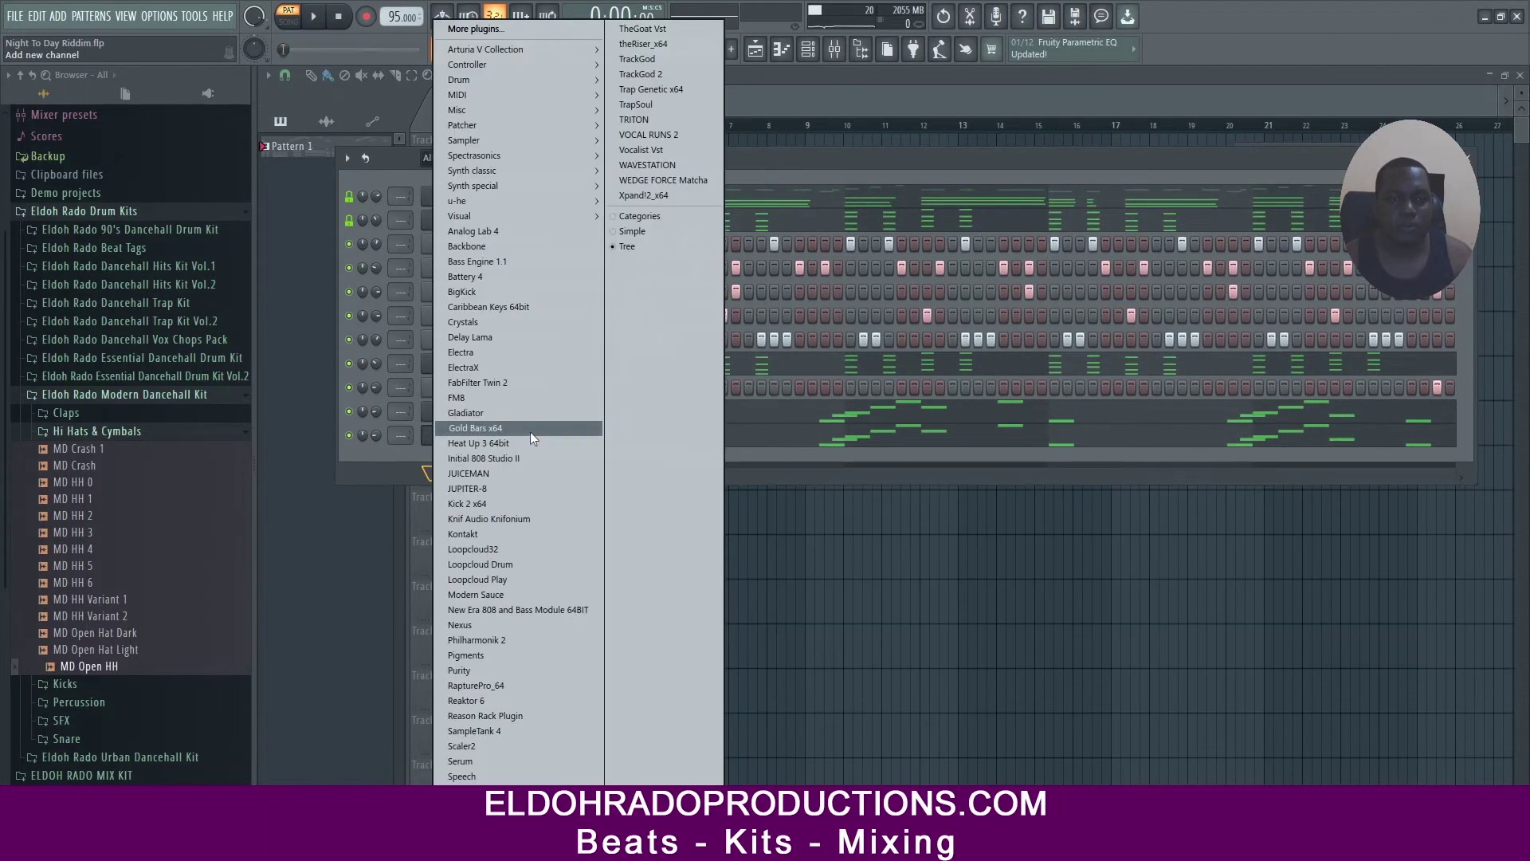
Try to add a Gold Bars x64 instrument channel and close its plugin window
click(529, 430)
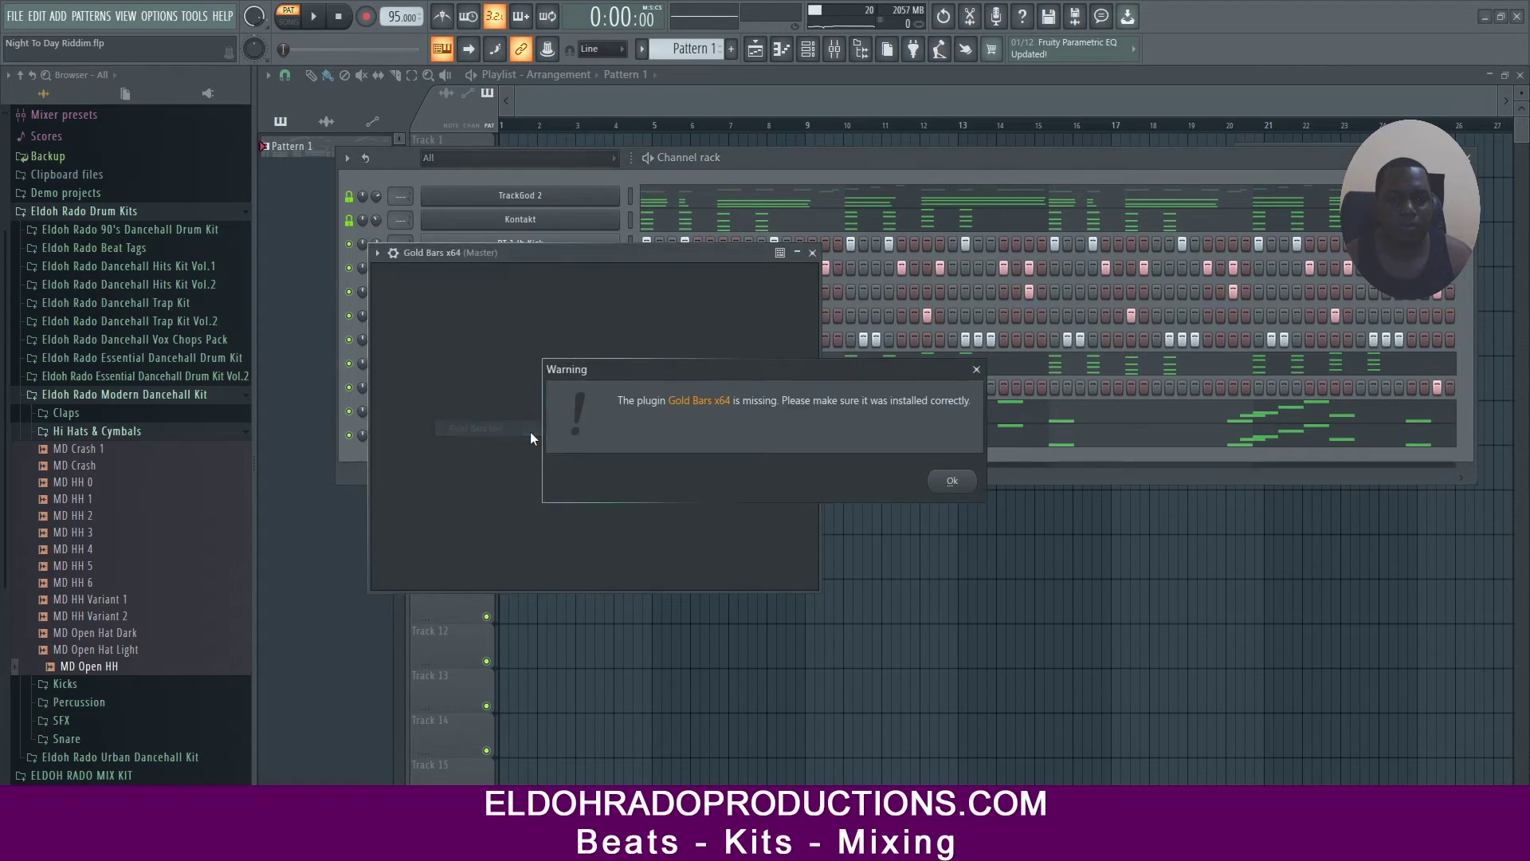
click(958, 479)
click(824, 254)
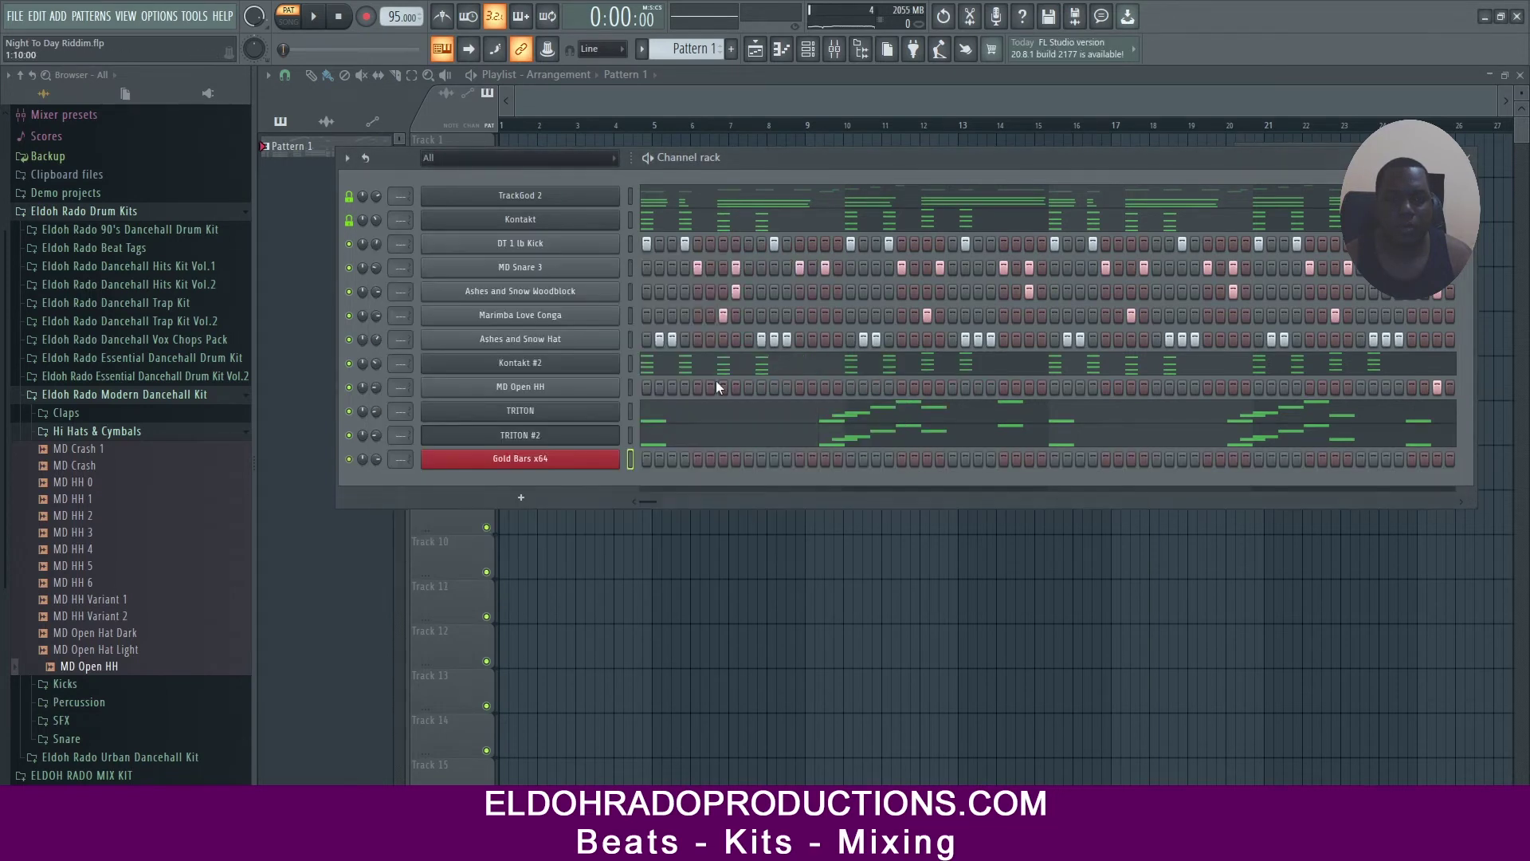
Replace the Gold Bars x64 channel with Trilian using the Clicky 106 Sub patch, and close its window
right_click(571, 462)
mouse_move(671, 582)
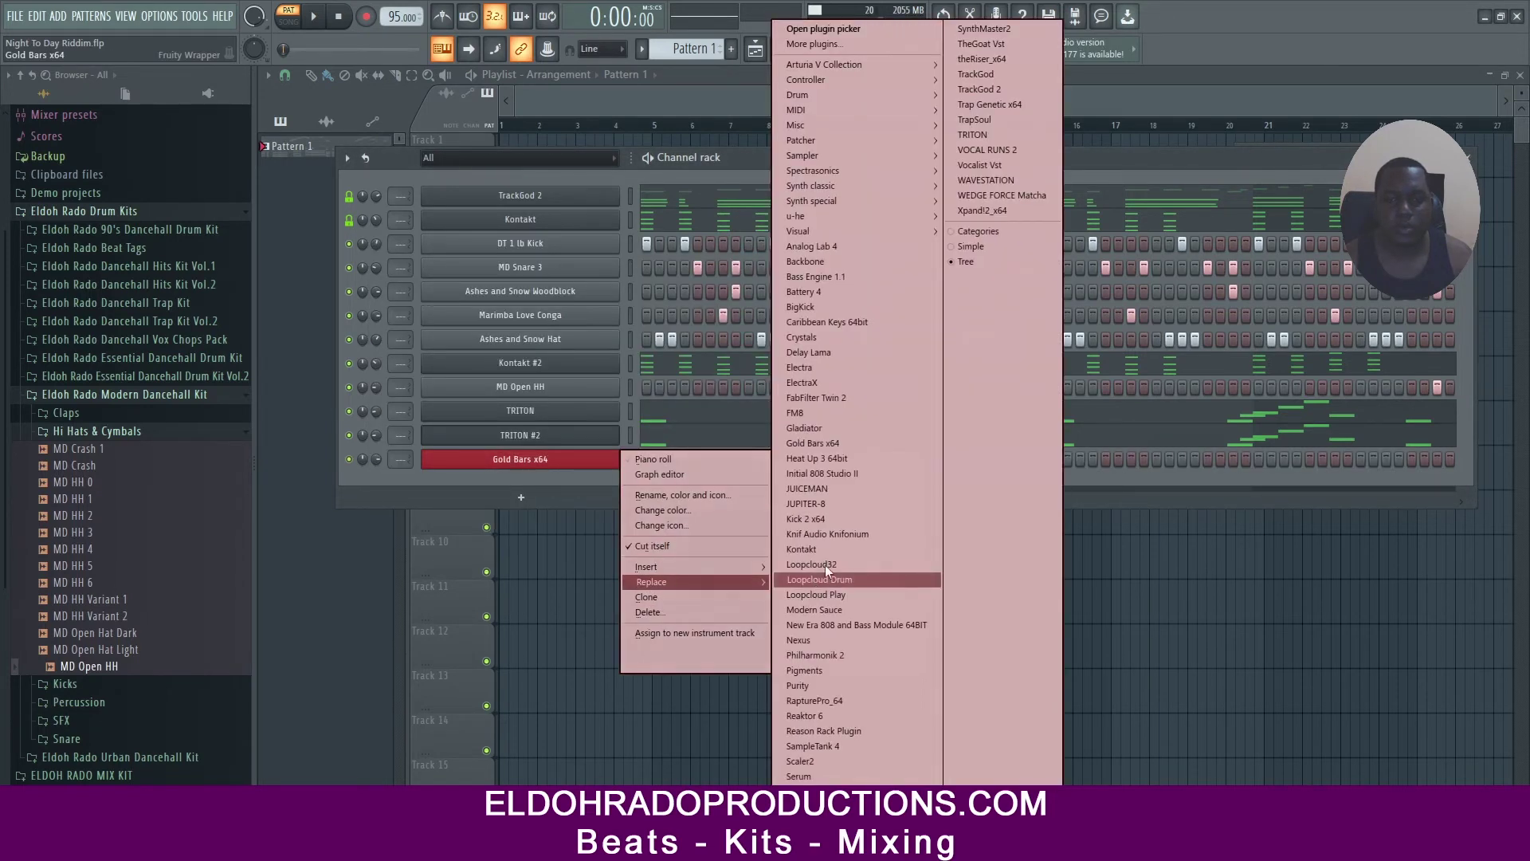
mouse_move(862, 170)
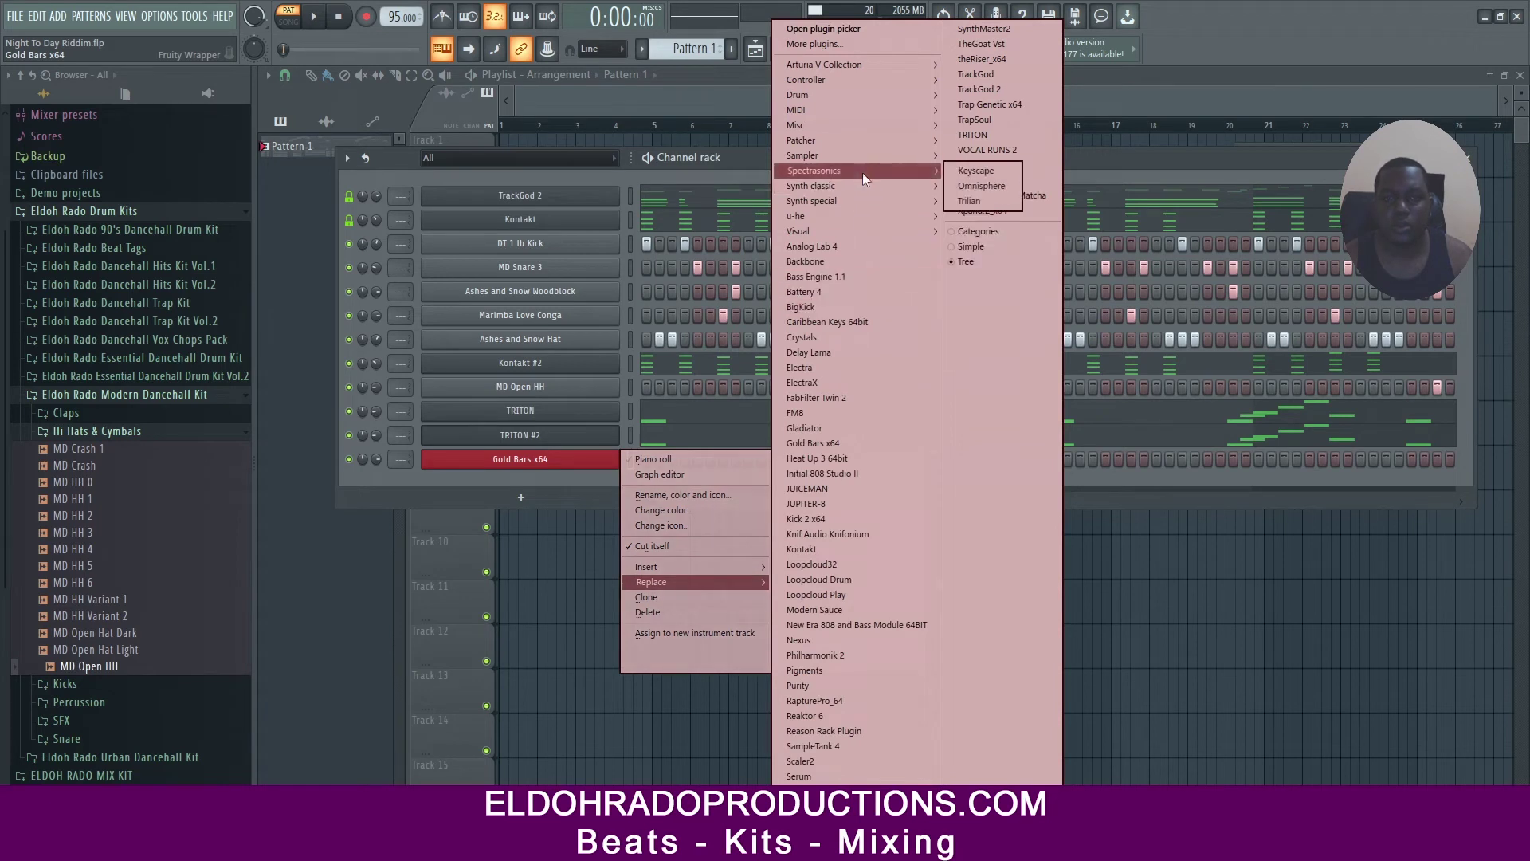
click(969, 200)
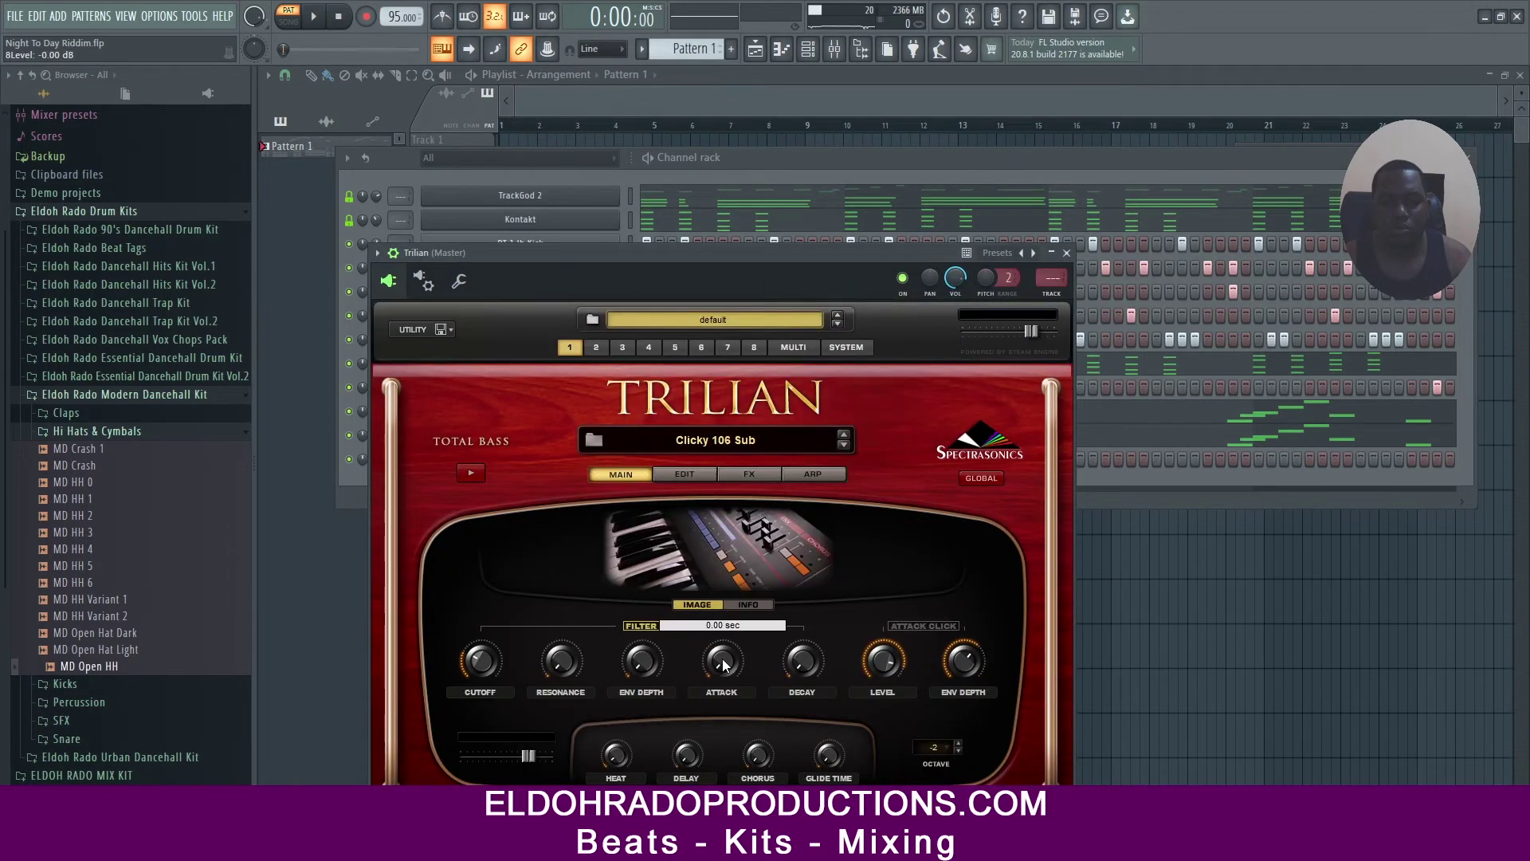
click(1068, 252)
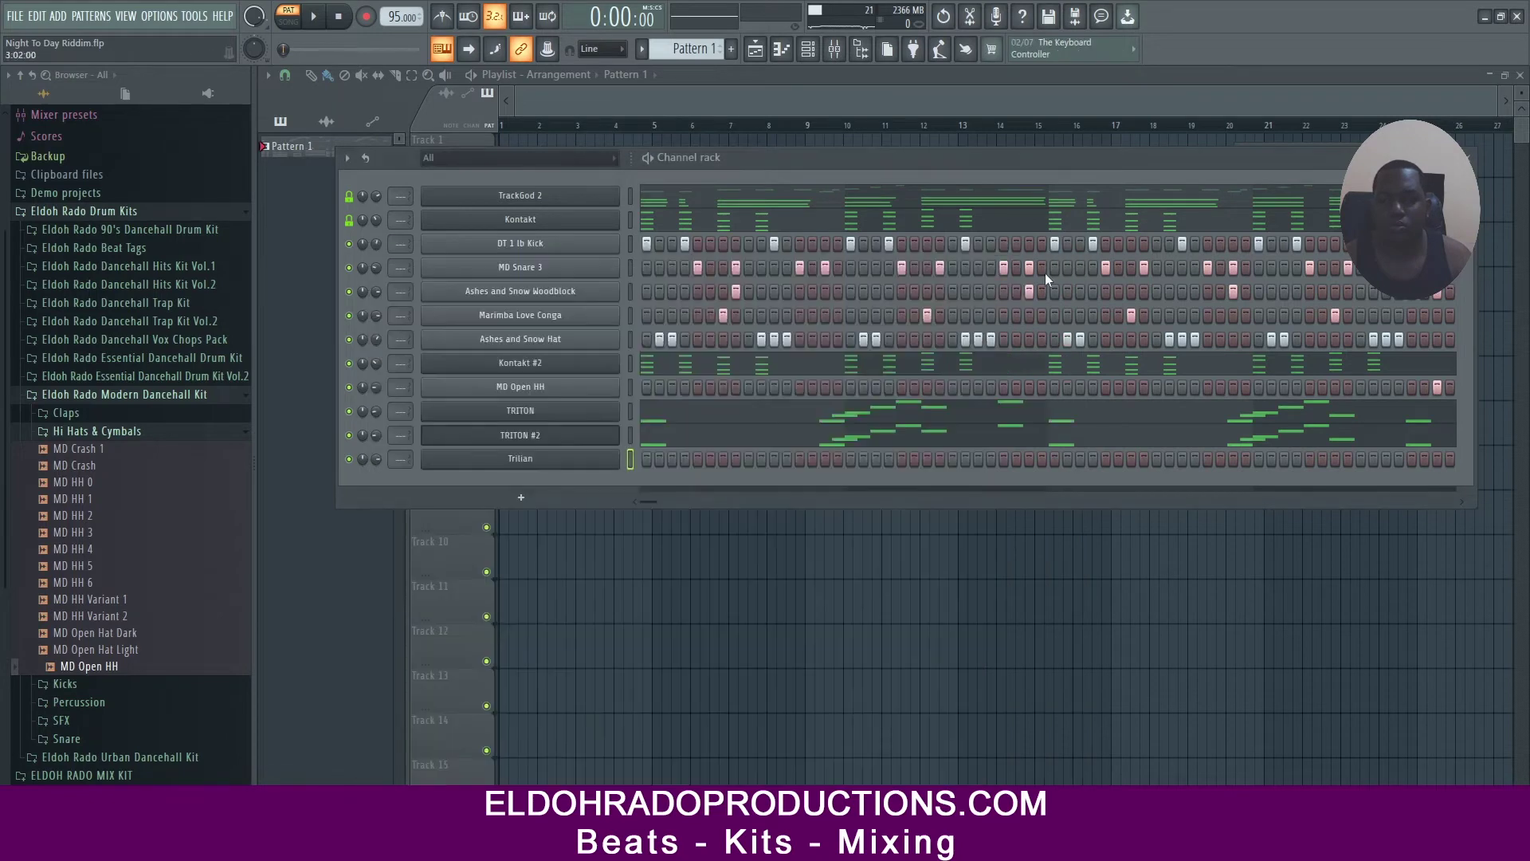
Write a four-bar bass line of F4, E4 and G4 notes in the Trilian piano roll, making the first F4 four steps long
right_click(632, 450)
click(638, 461)
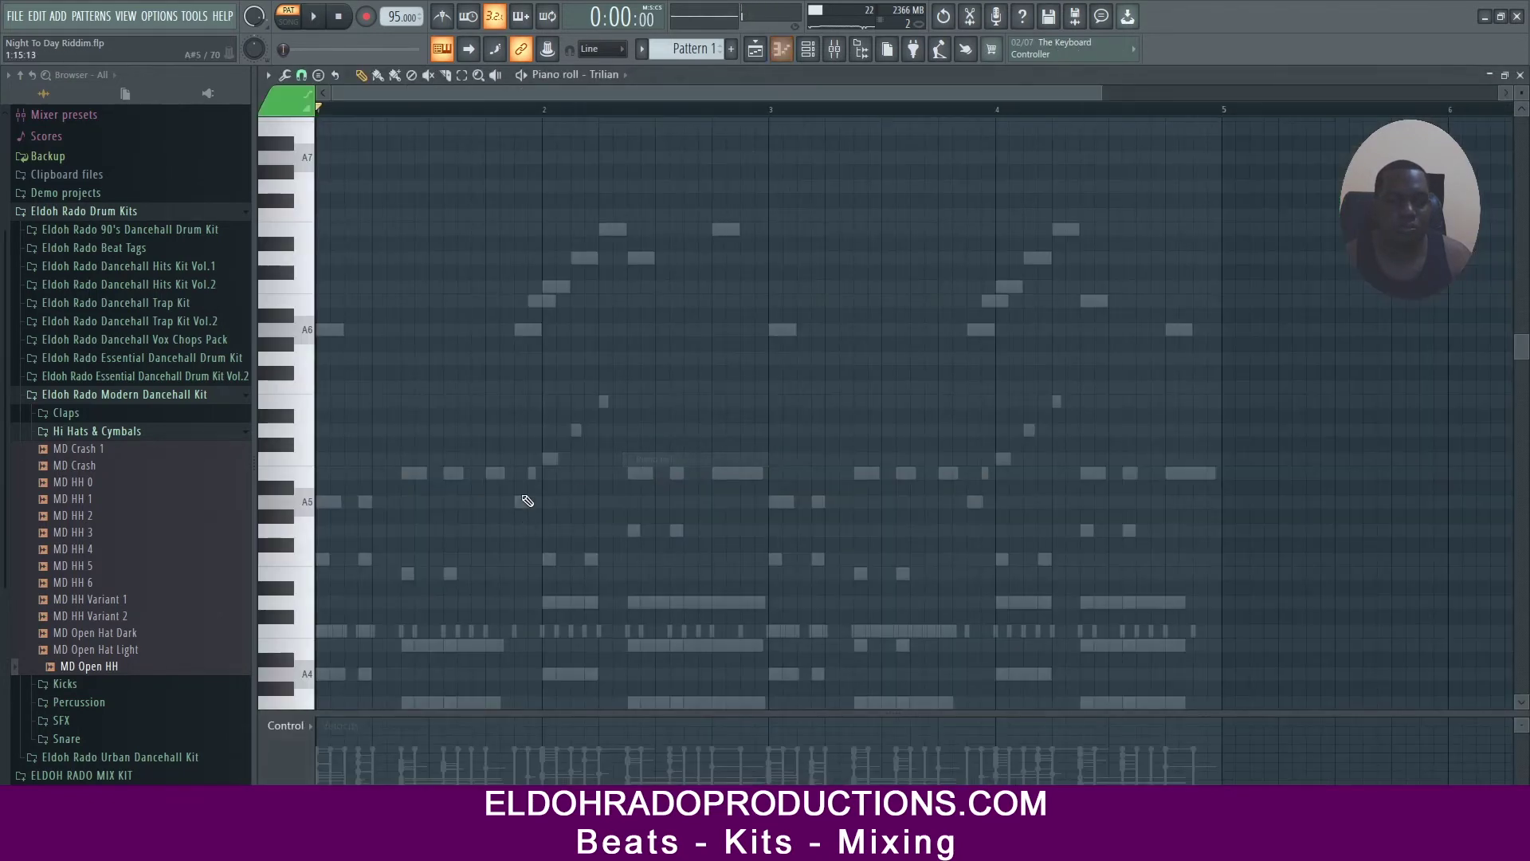
scroll(522, 502, down, 4)
click(331, 388)
drag(333, 394, 316, 396)
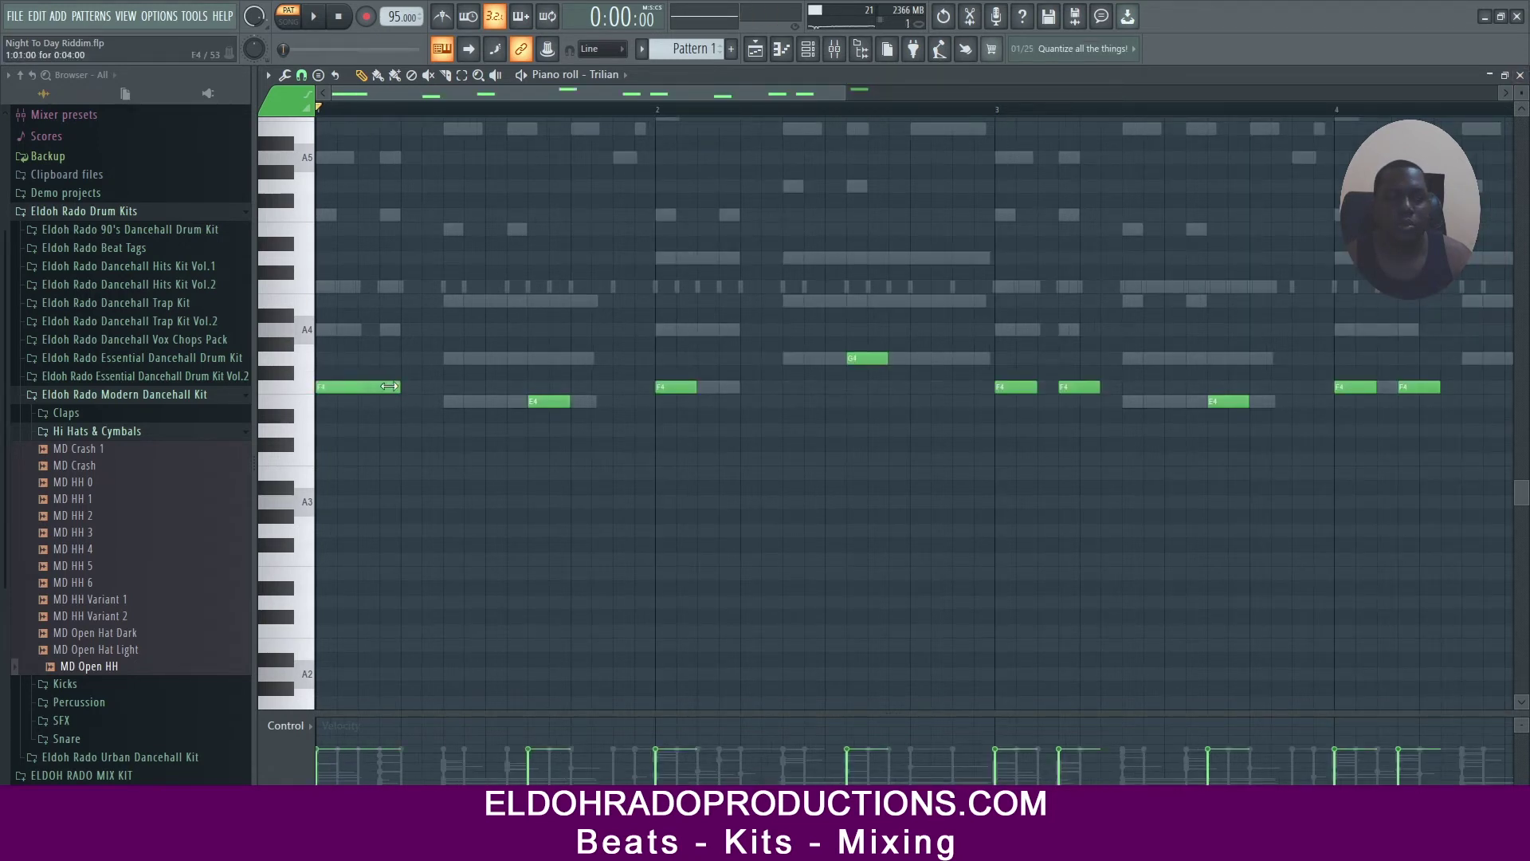
Audition the Trilian bass line, lengthen bar 2's F4 to four steps and delete the second F4 in bar 3
key(space)
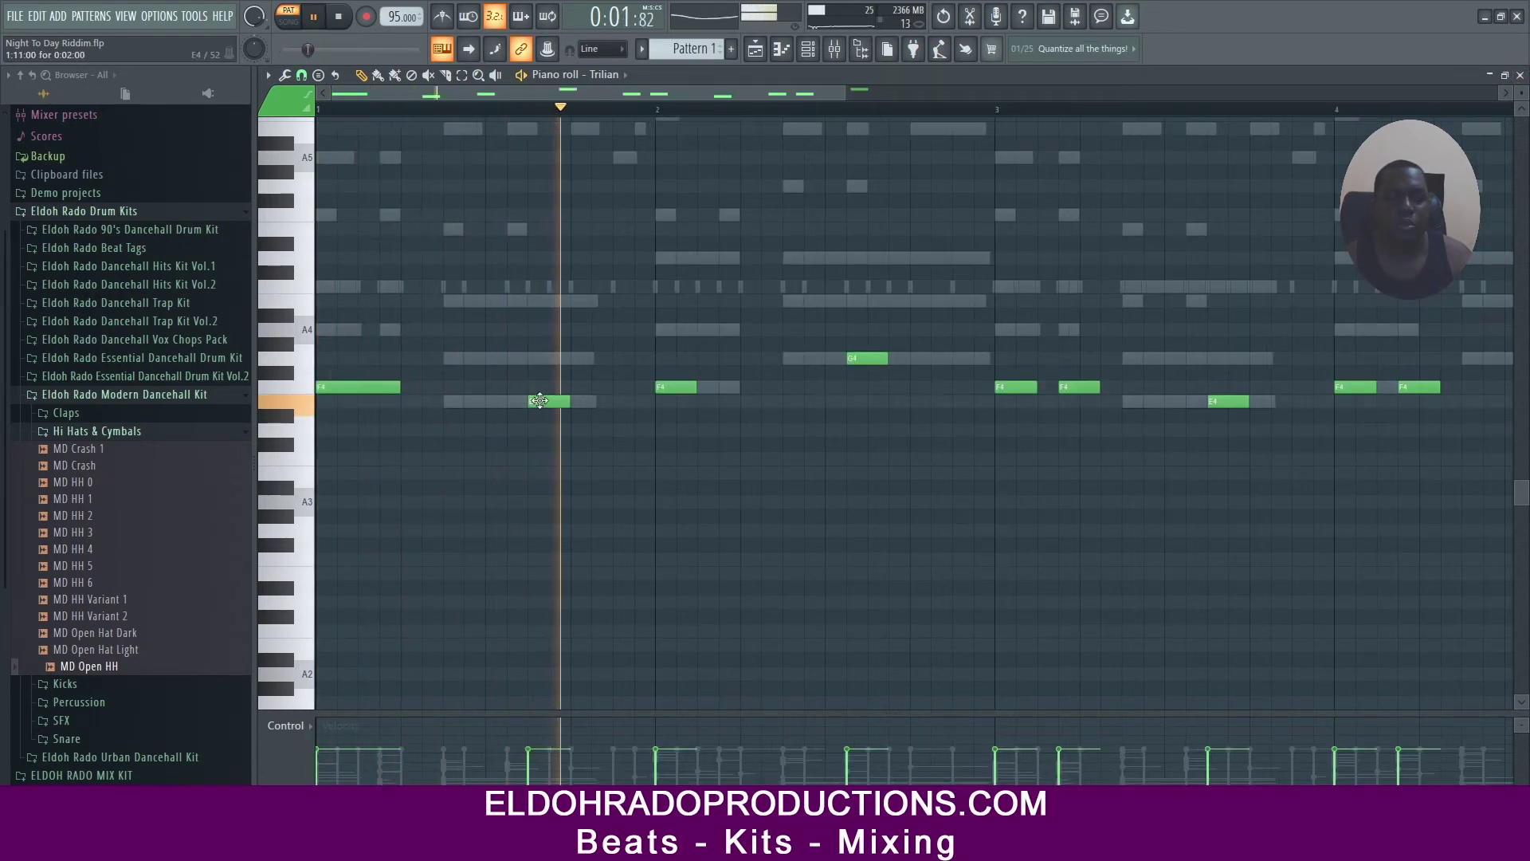
key(space)
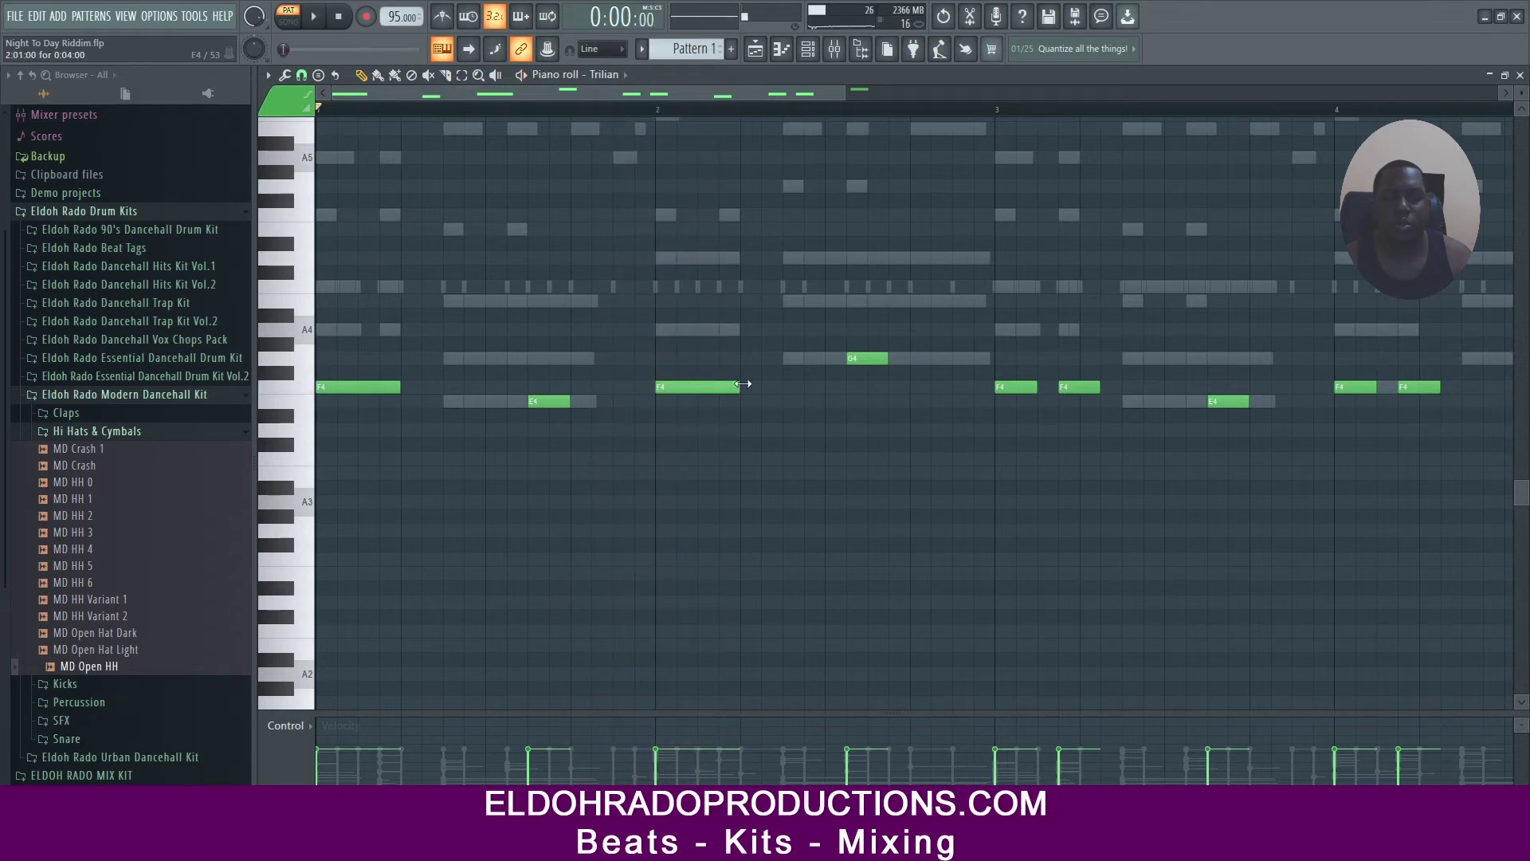
key(space)
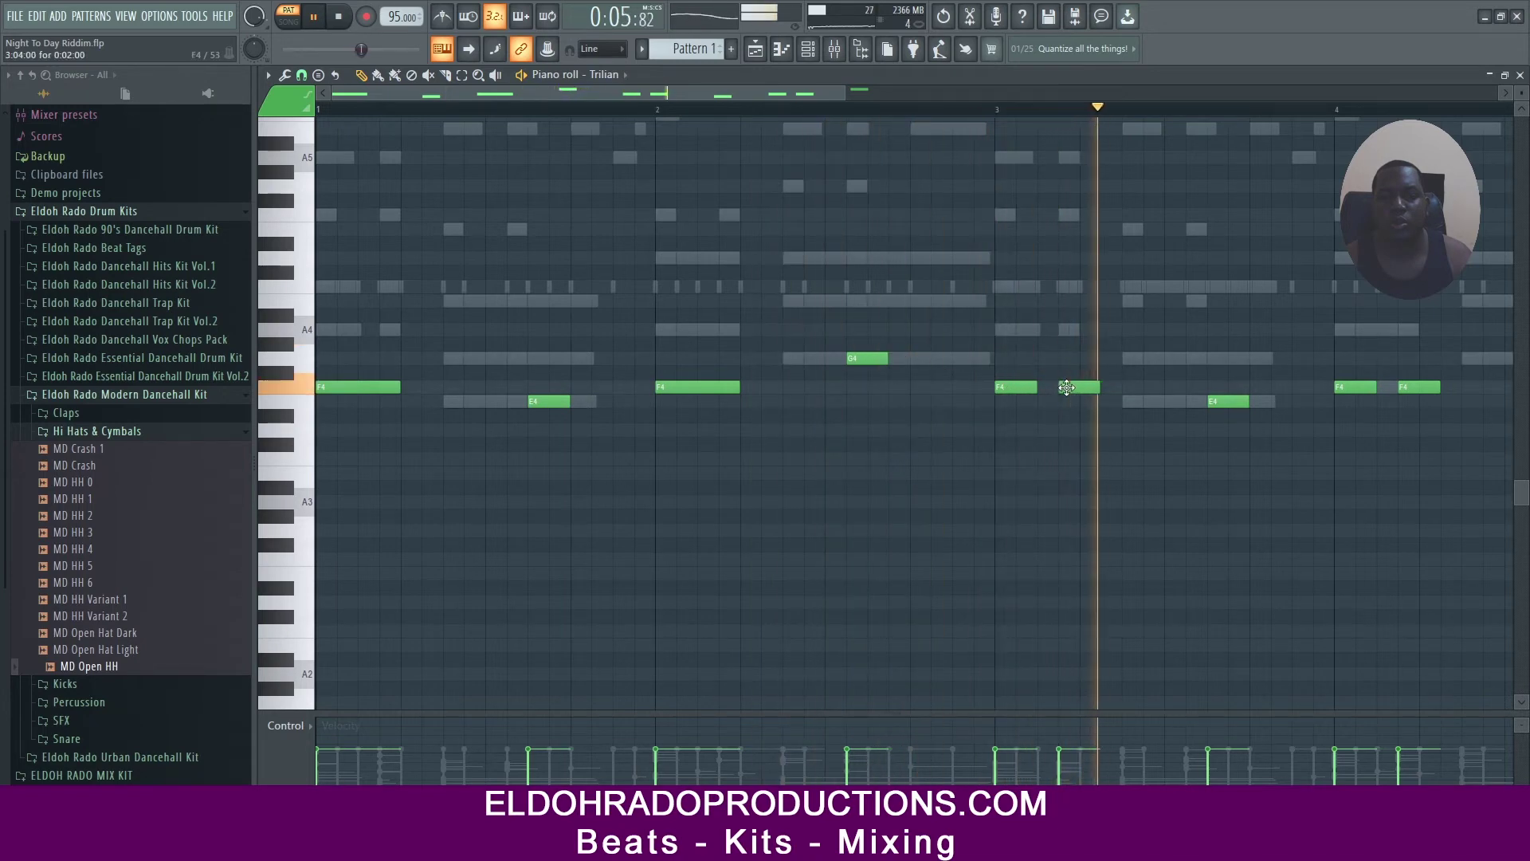
right_click(1066, 387)
key(space)
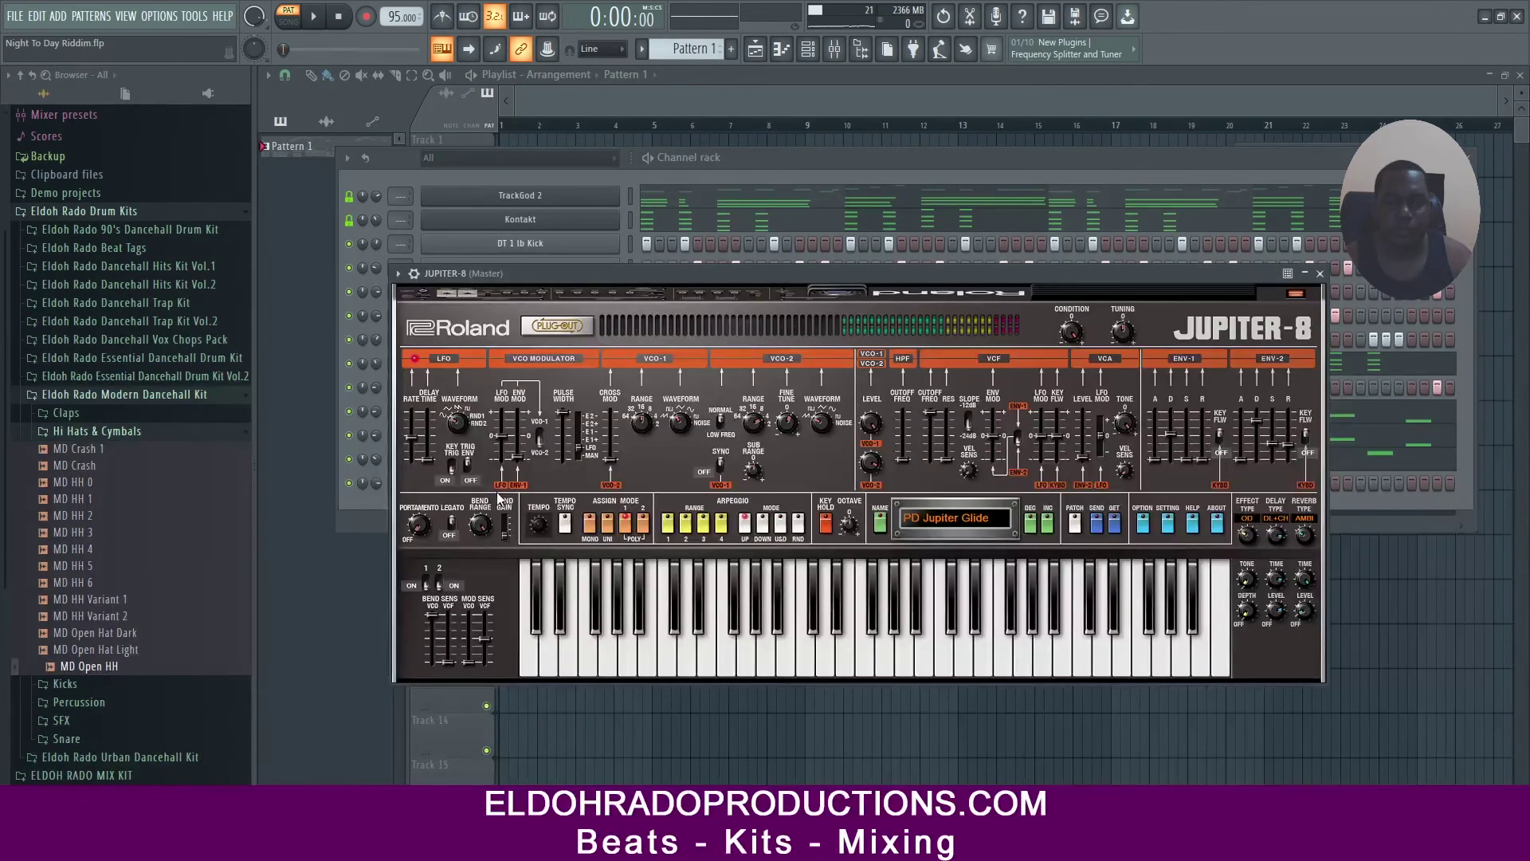
Copy the chord progression into a soloed JUPITER-8 channel and open its notes in the piano roll
click(1327, 286)
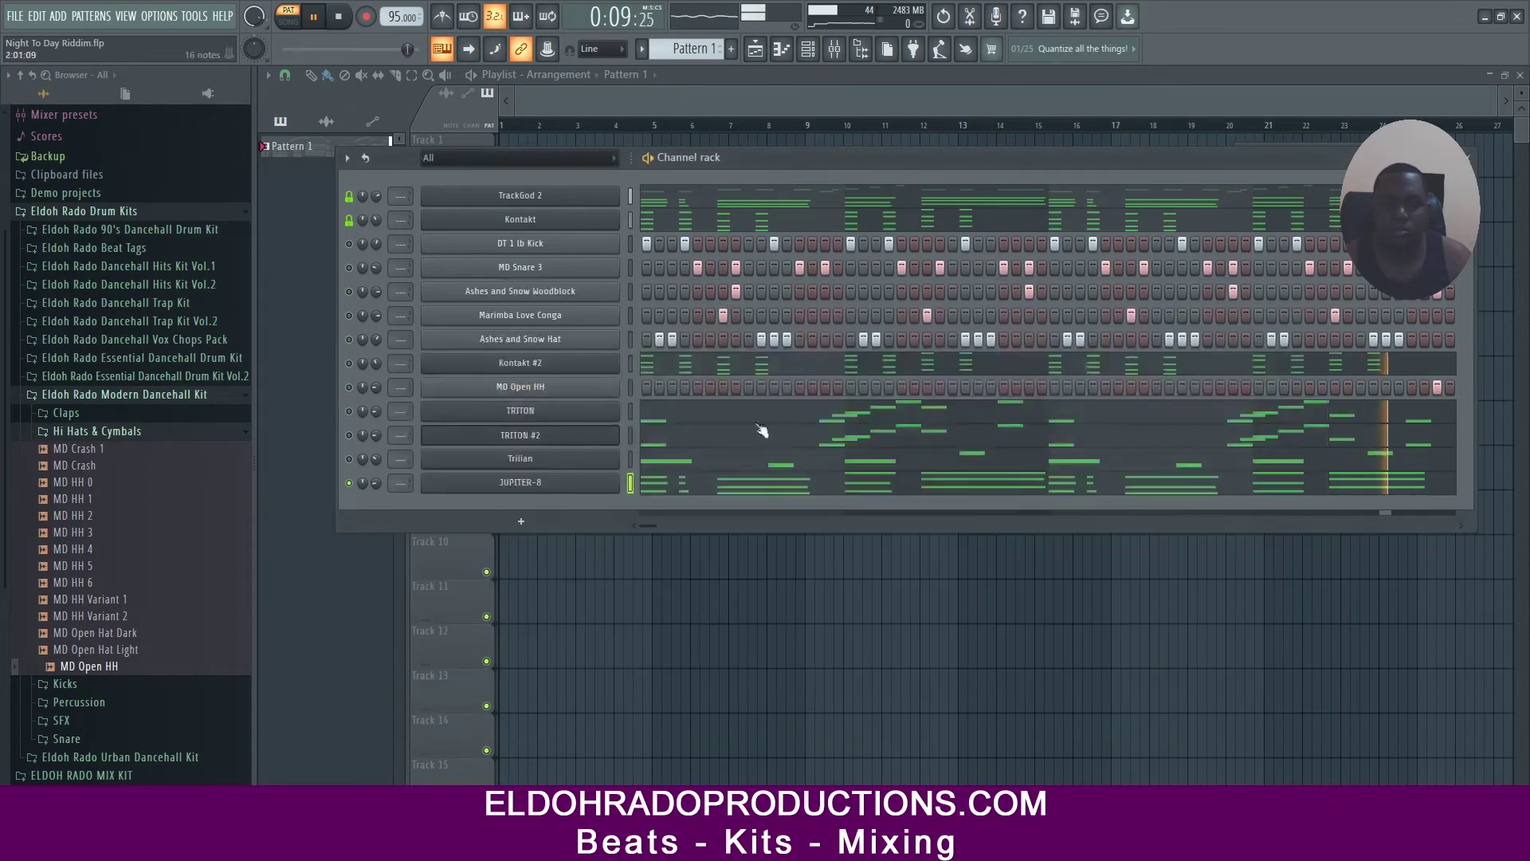
right_click(547, 486)
click(645, 486)
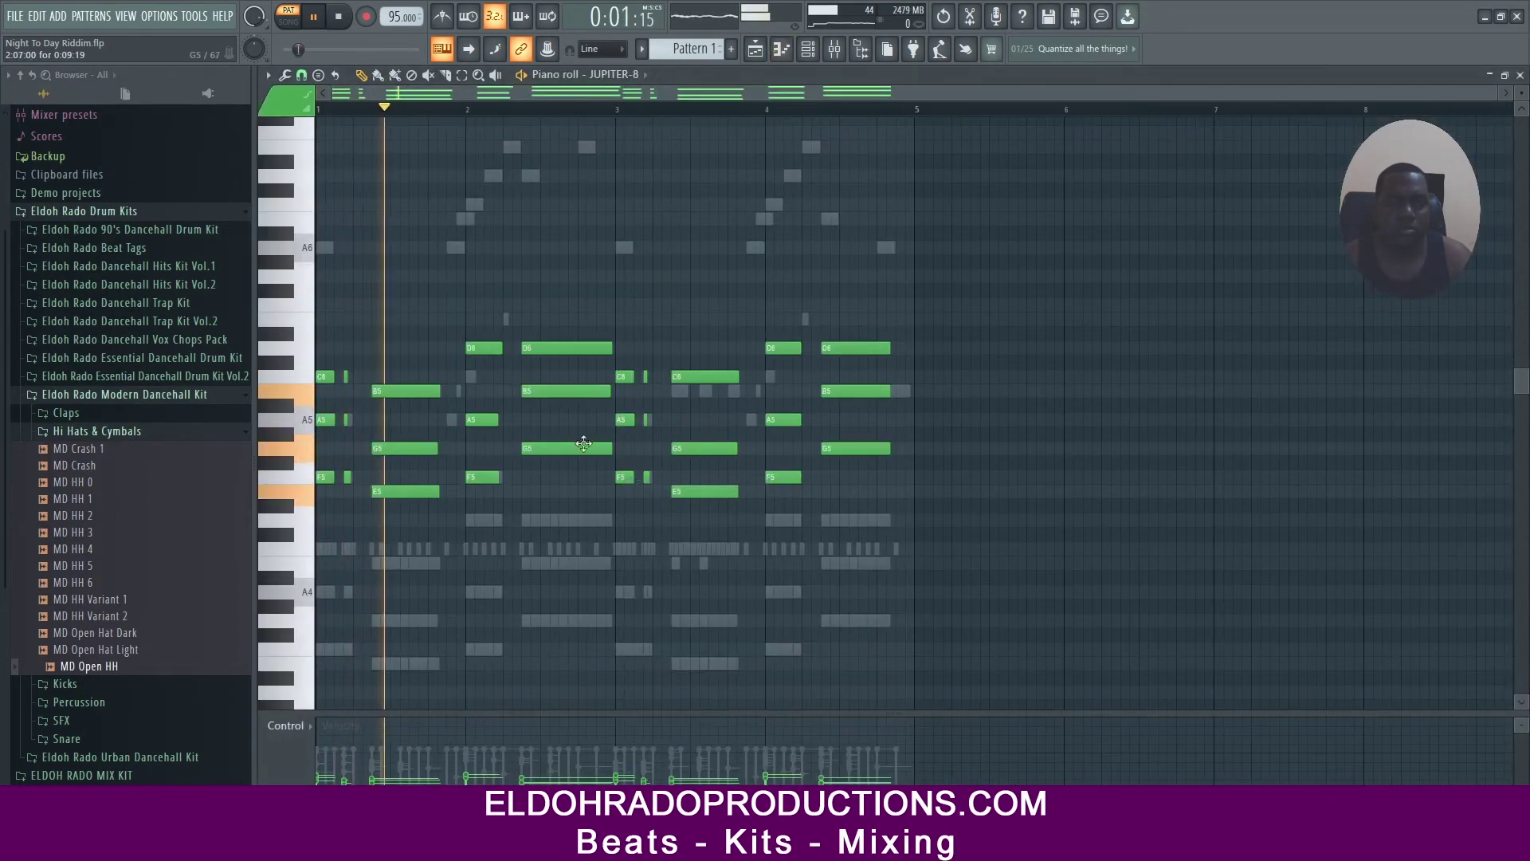
drag(1498, 93, 803, 93)
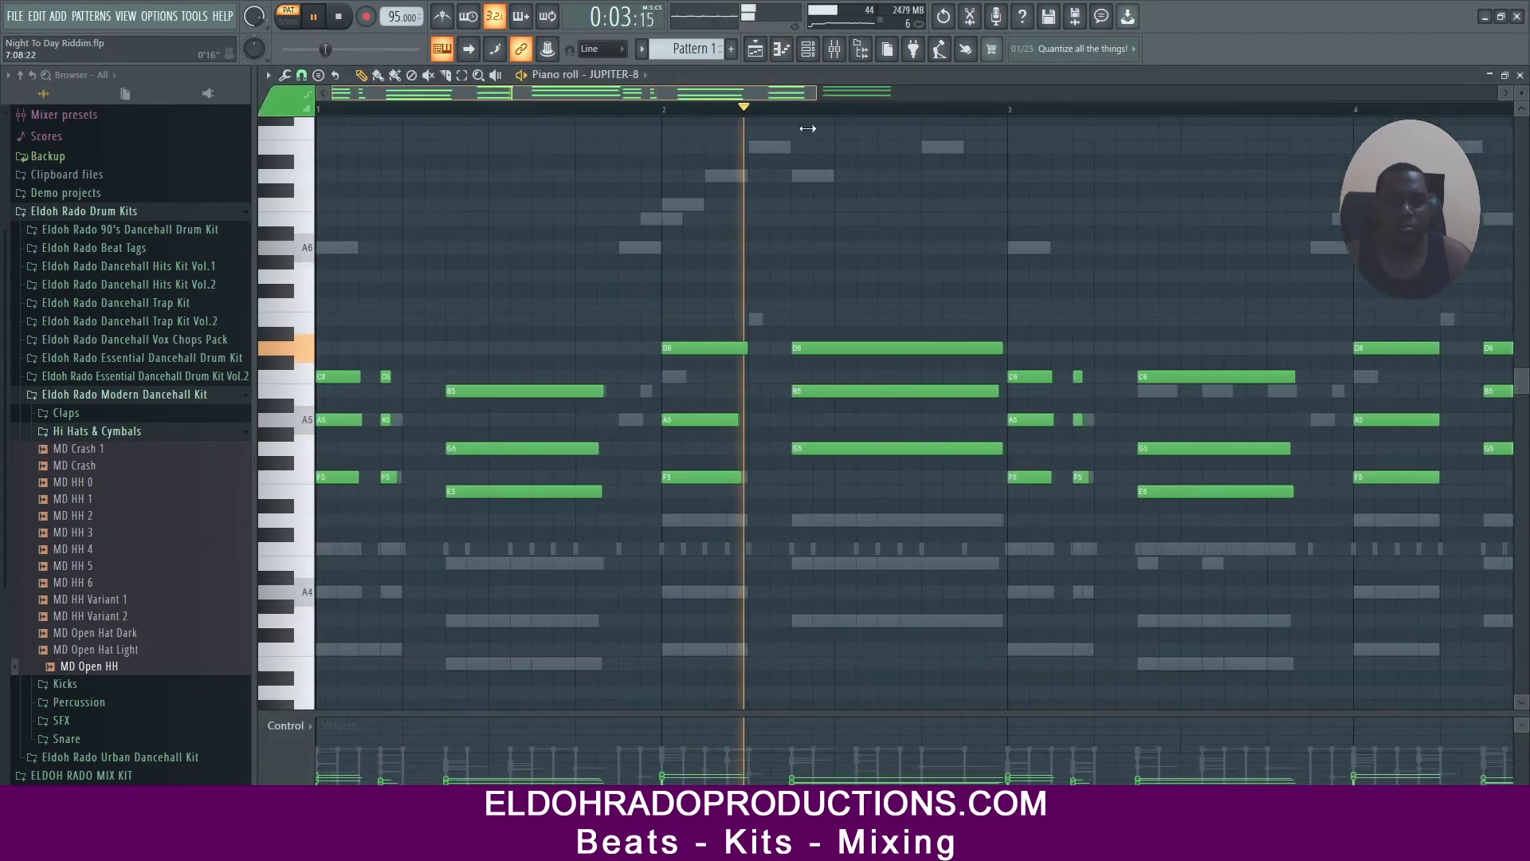
Delete the short repeated chord in bar 1 of the JUPITER-8 part and extend the opening chord to the next one
right_click(390, 376)
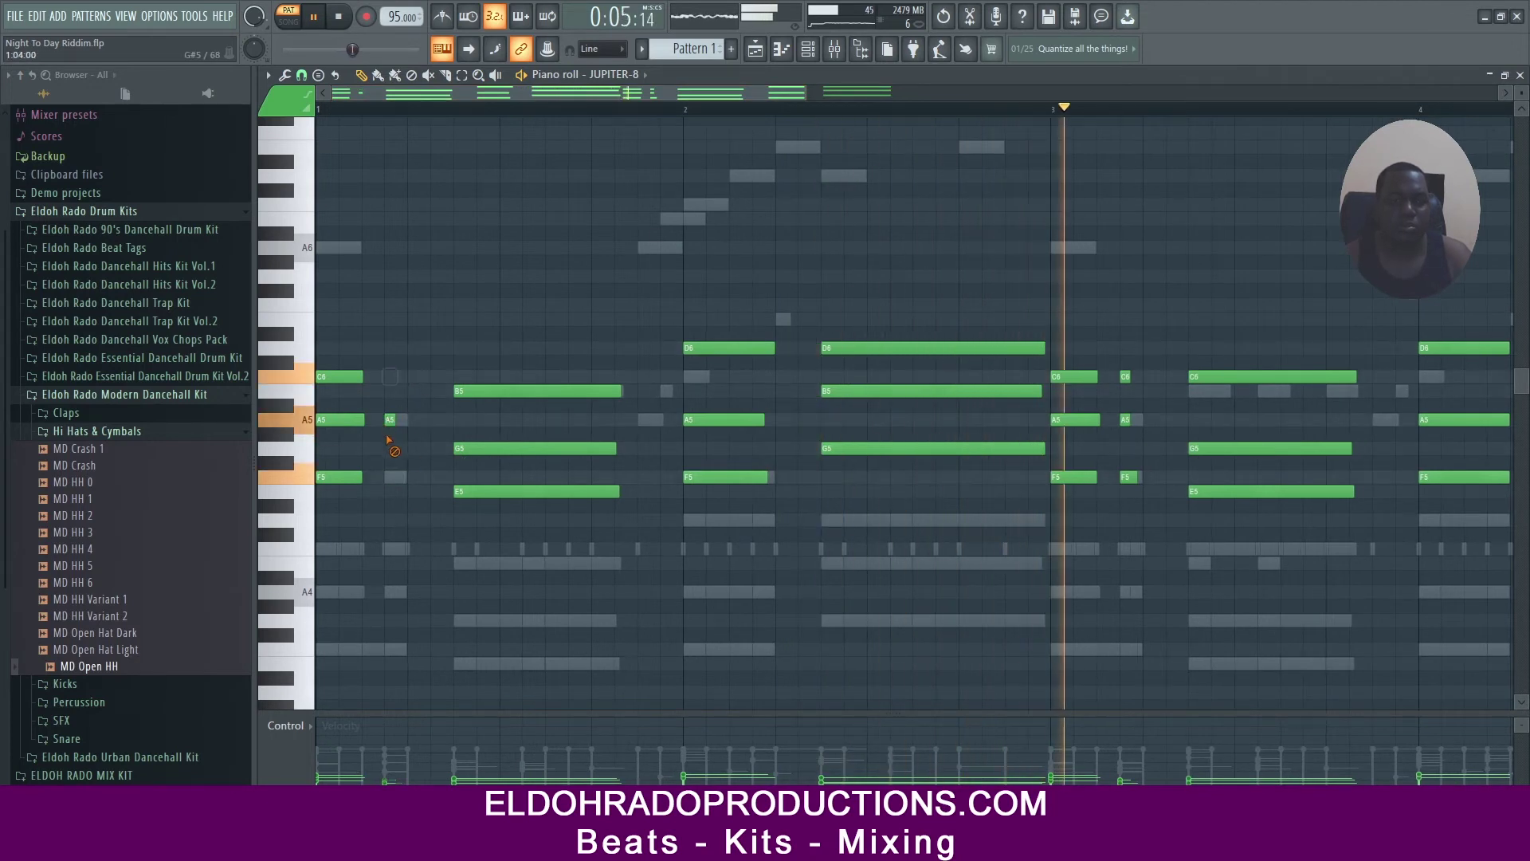
right_click(392, 477)
drag(403, 522, 339, 378)
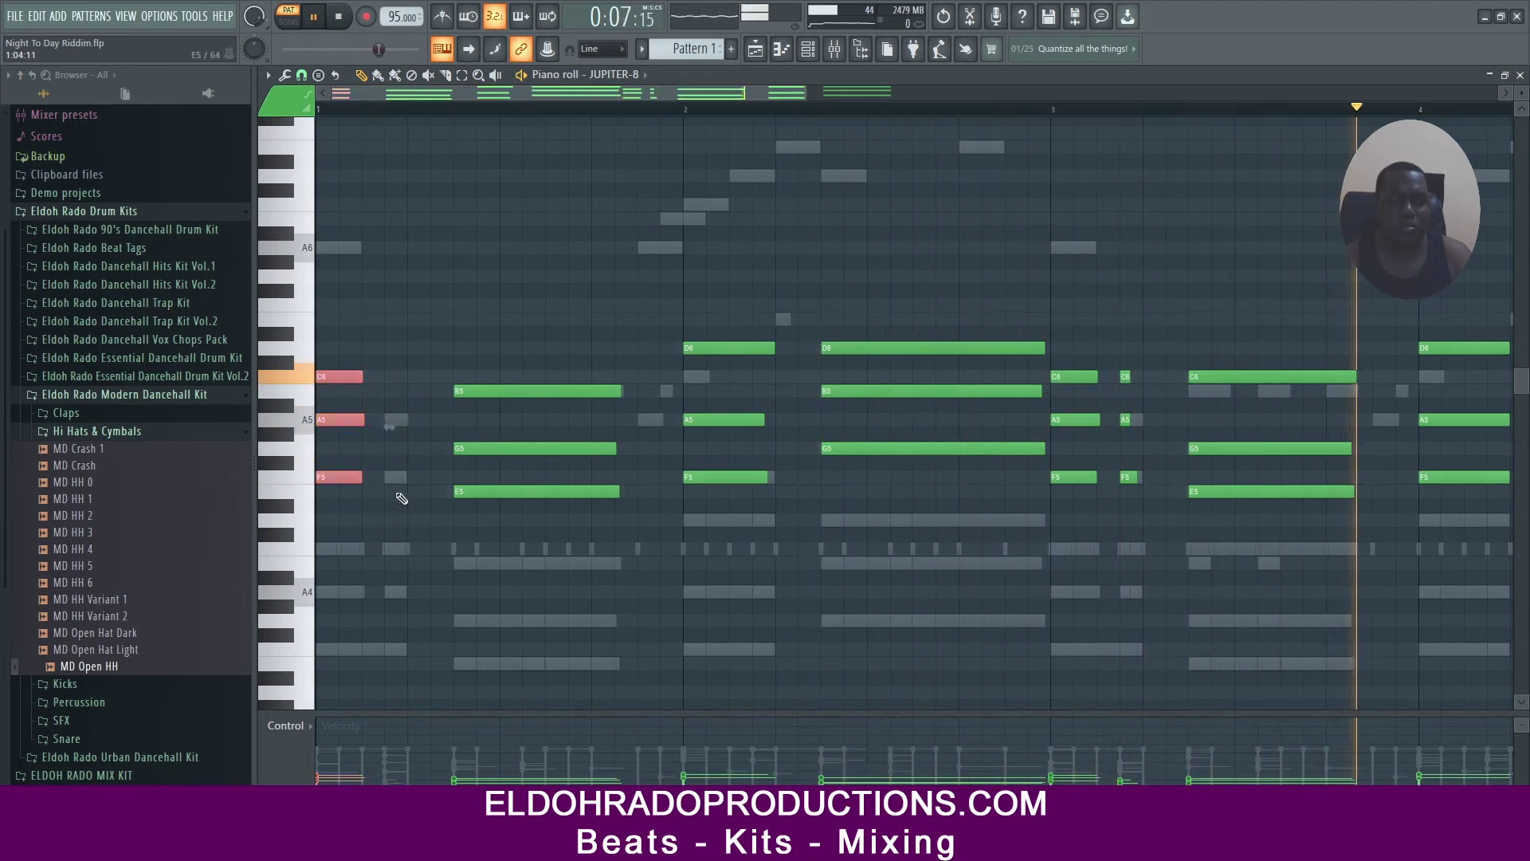
right_click(390, 419)
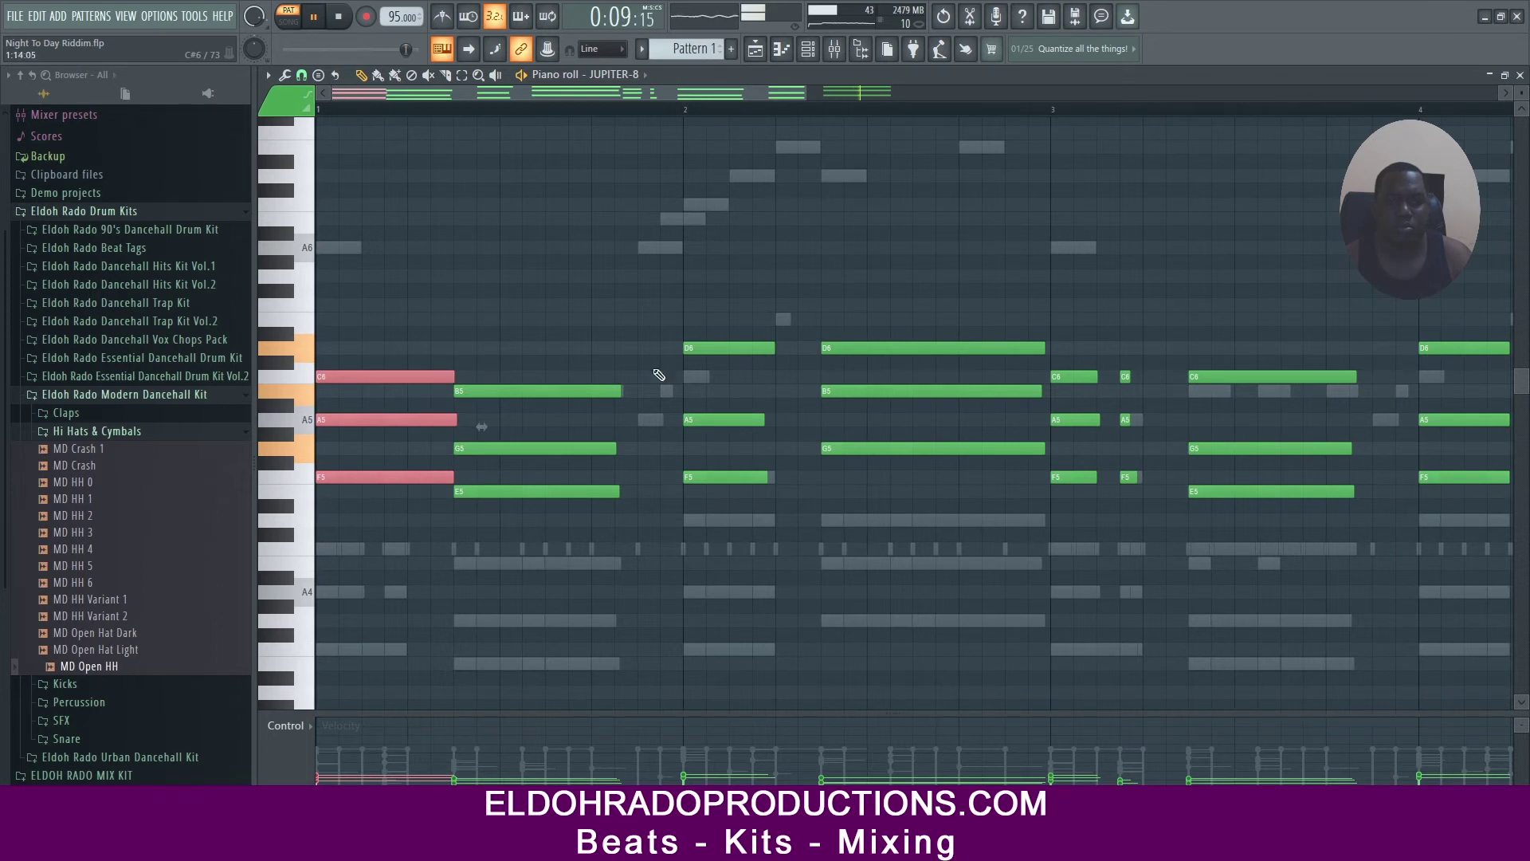
Quantize all the JUPITER-8 notes and extend bar 1's second chord to the start of bar 2
key(ctrl+a)
key(ctrl+q)
drag(660, 550, 598, 362)
drag(611, 392, 654, 391)
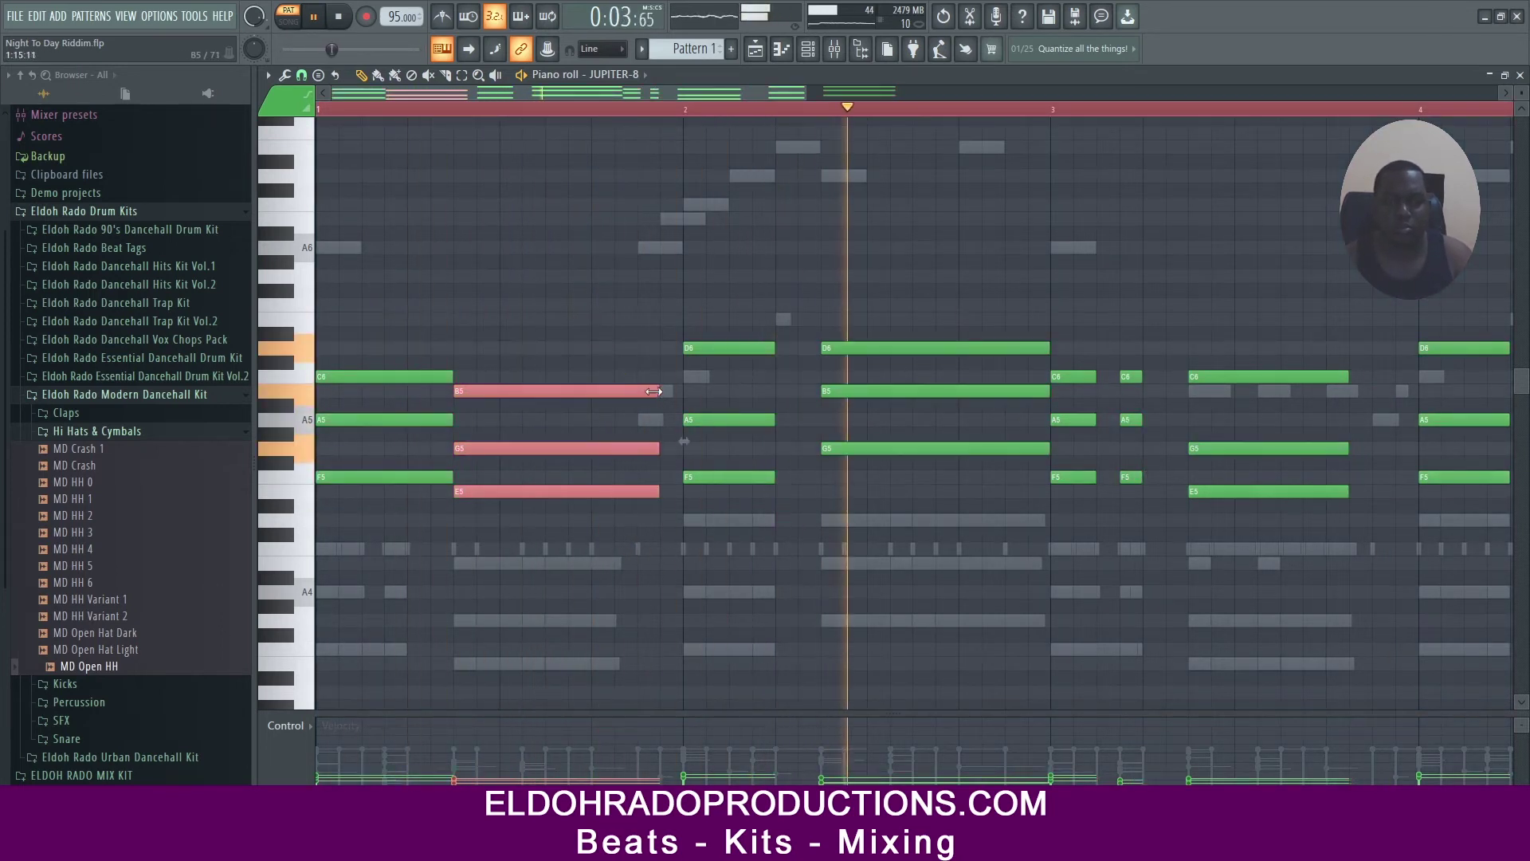
Extend bar 2's first chord to the next one, delete bar 3's short repeated chord and lengthen bar 3's chords to fill the bar
drag(802, 512, 737, 339)
drag(772, 348, 817, 346)
right_click(1133, 375)
drag(1161, 518, 1187, 378)
drag(1384, 522, 1307, 367)
drag(1347, 448, 1440, 435)
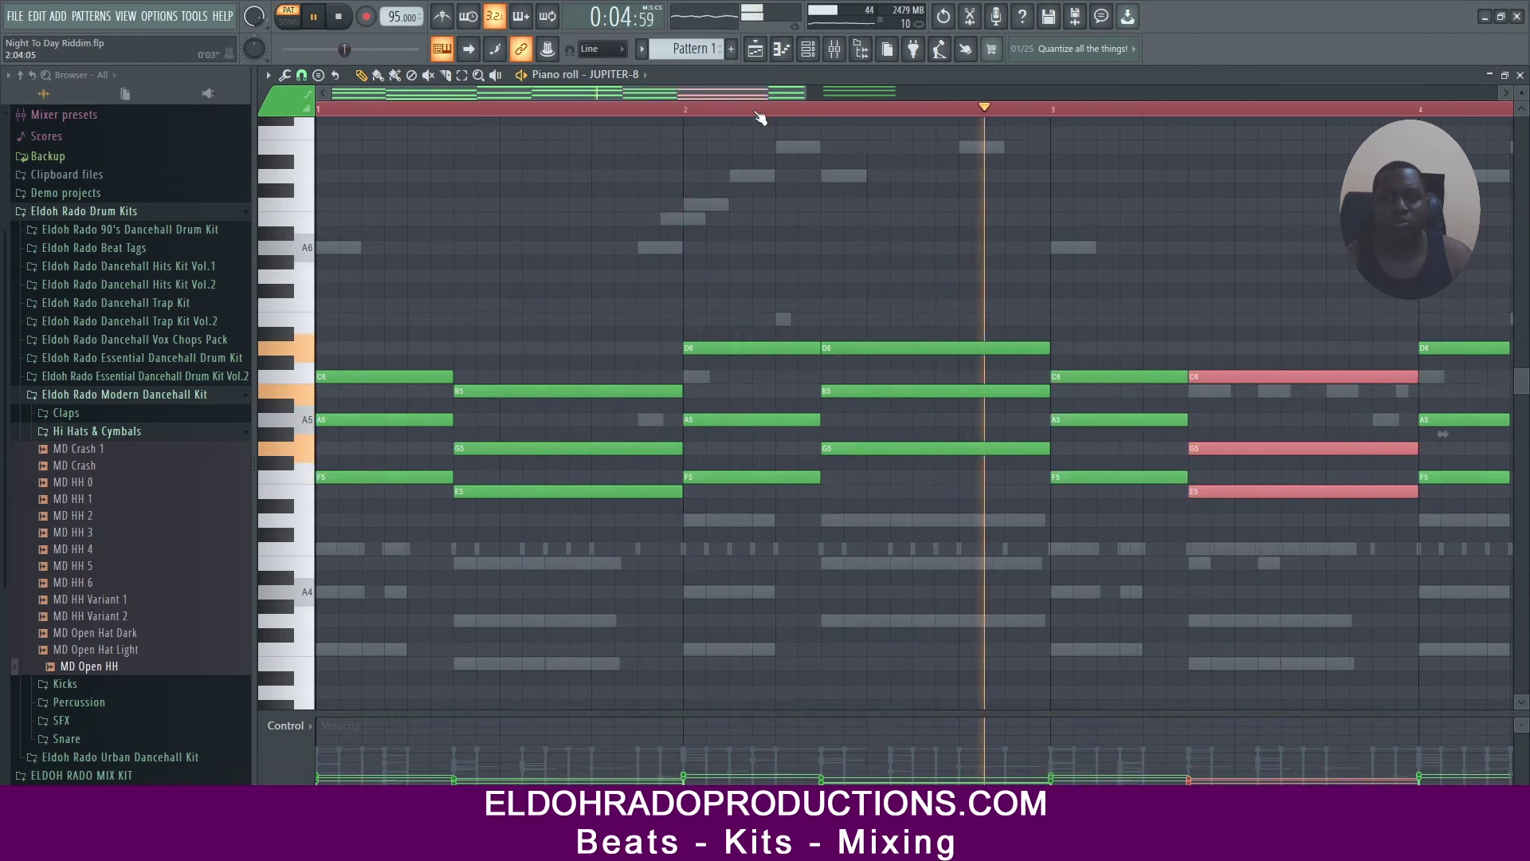
Extend the chords in bar 4 of the JUPITER-8 part so they sustain through the bar
drag(741, 93, 973, 93)
drag(944, 514, 972, 349)
drag(1154, 510, 1142, 335)
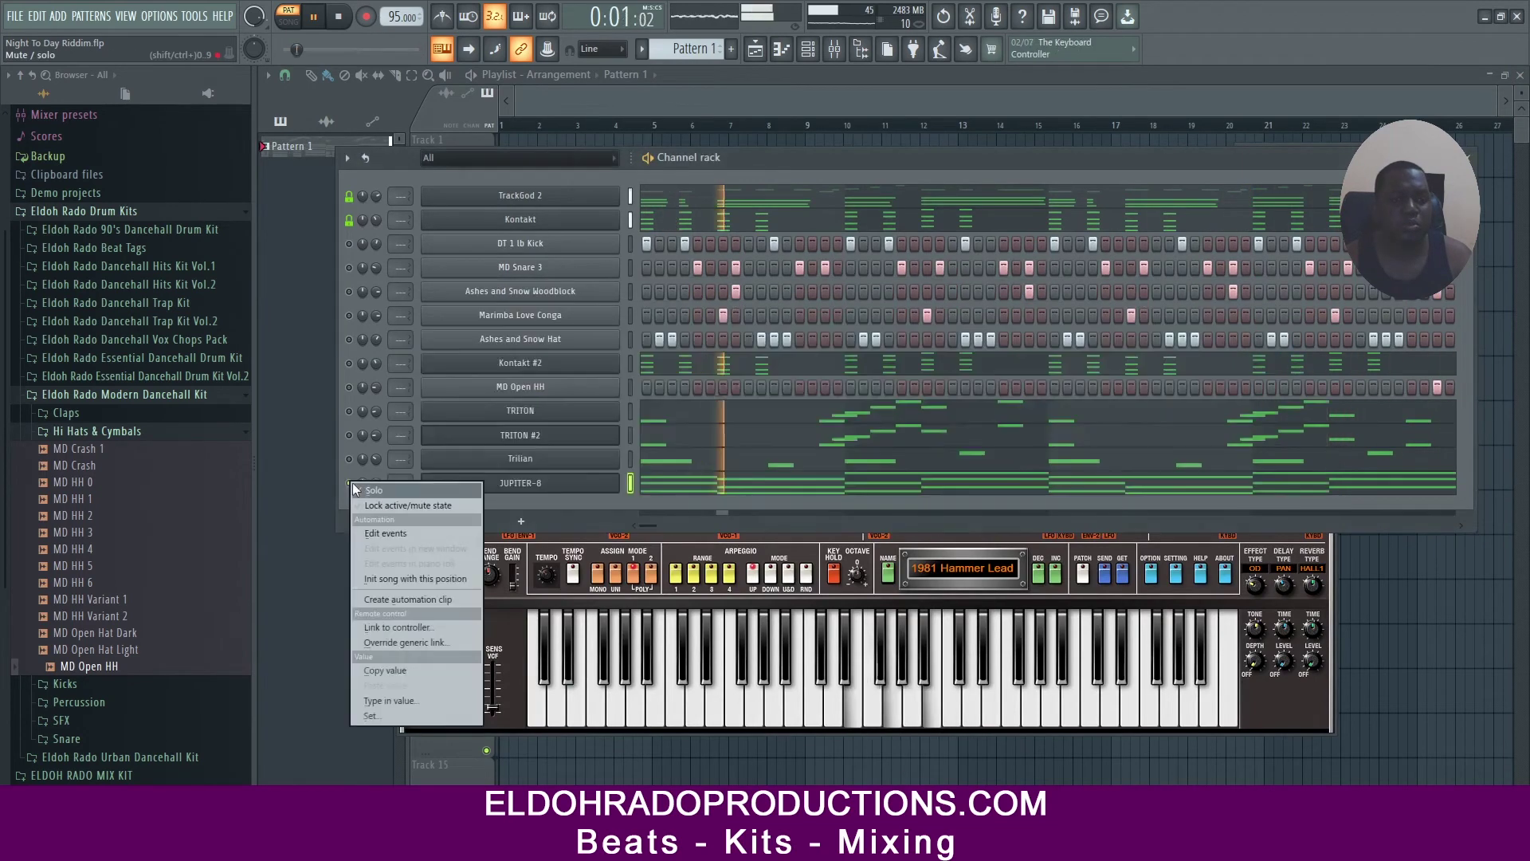
Turn off the JUPITER-8 solo and unlock the mute state of the TrackGod 2 and Kontakt channels
click(361, 485)
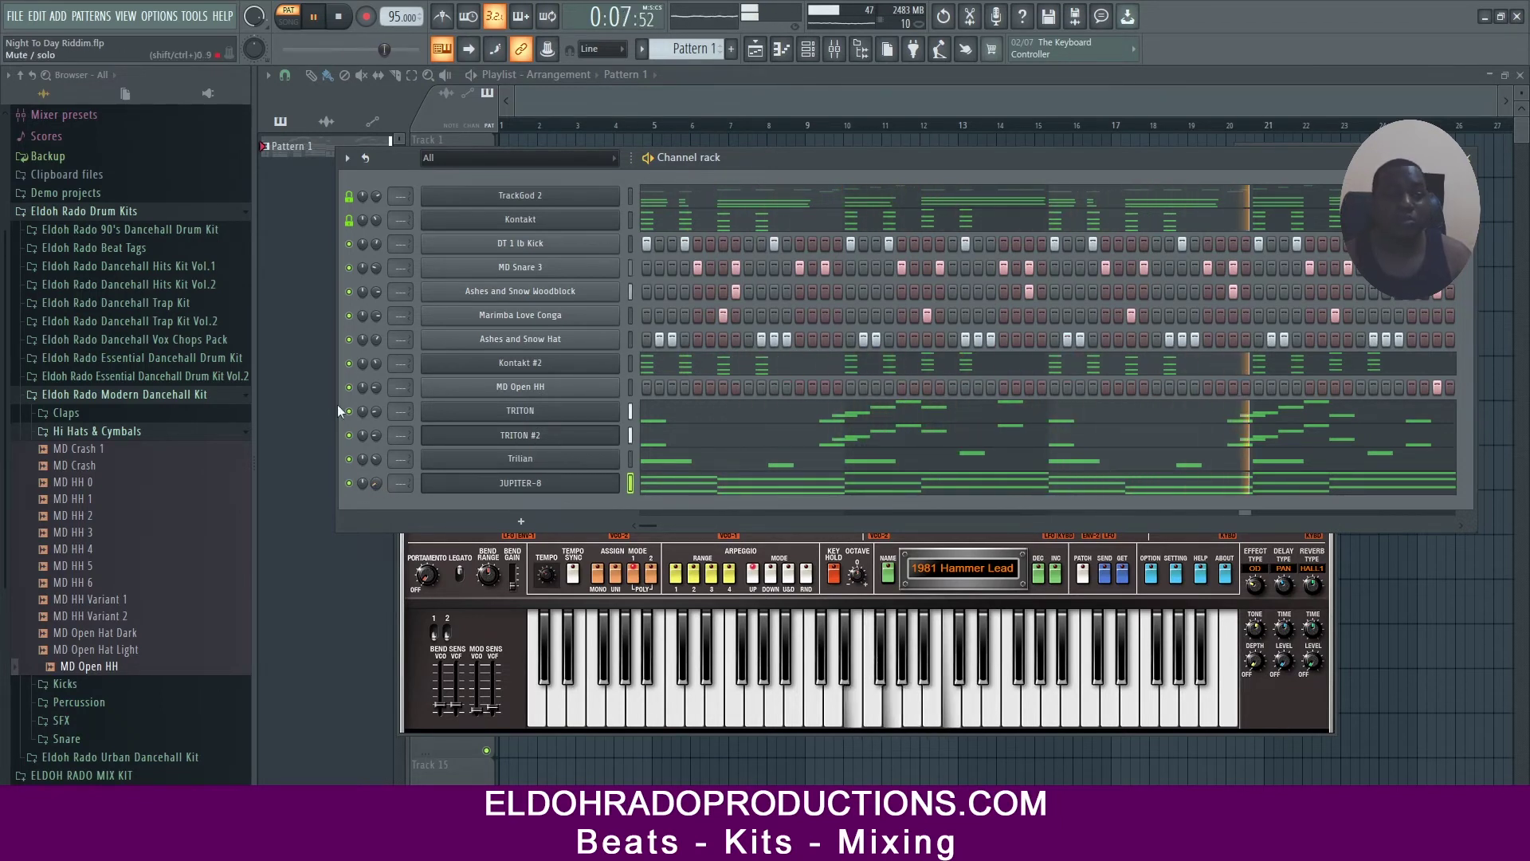
right_click(350, 219)
click(362, 246)
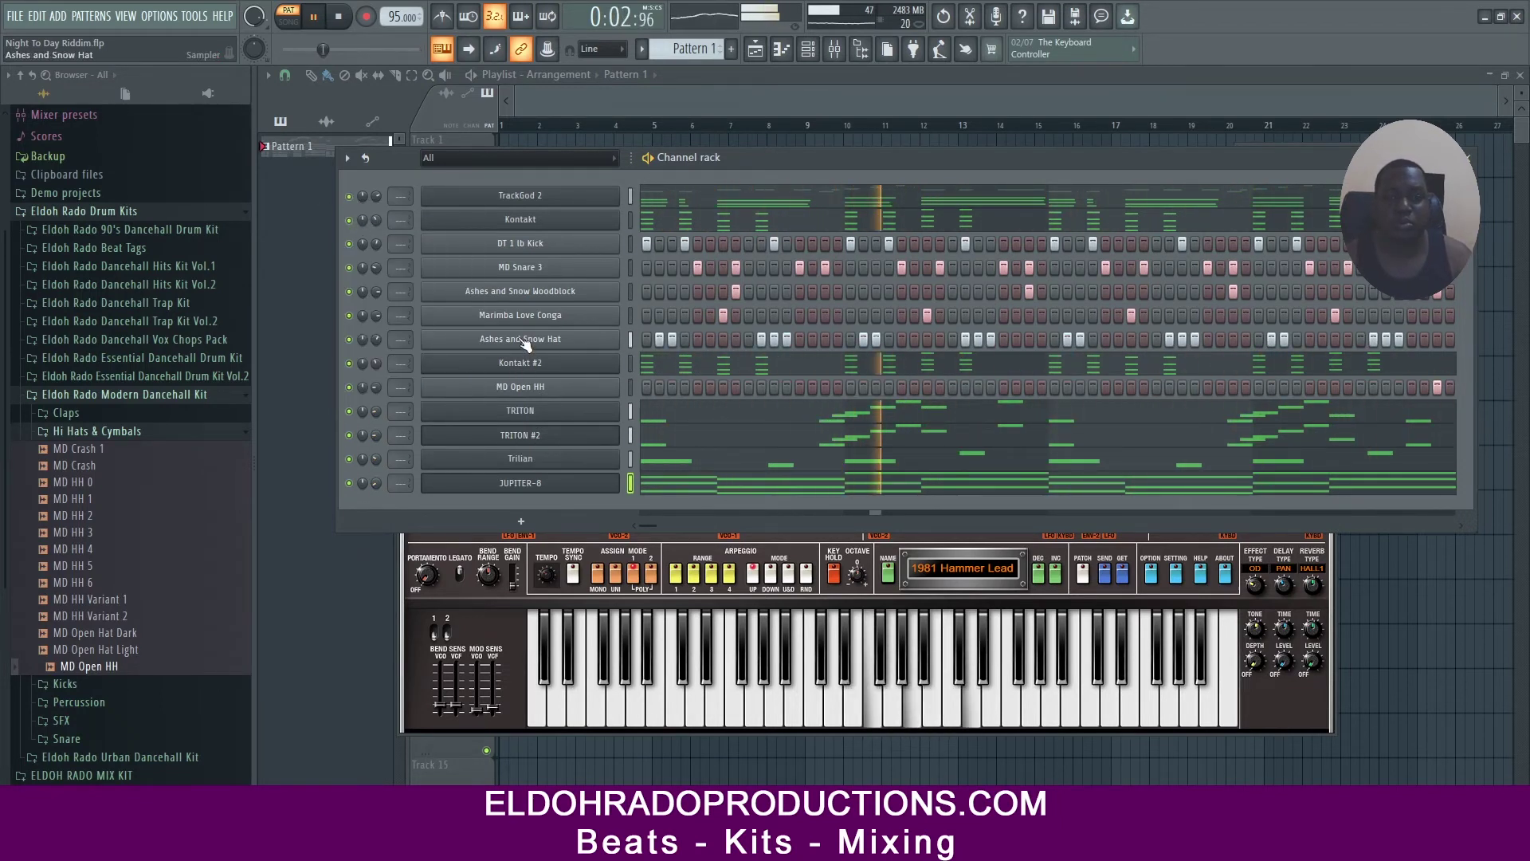
Select all channels and route them to separate mixer tracks starting from track 1
click(632, 196)
click(814, 51)
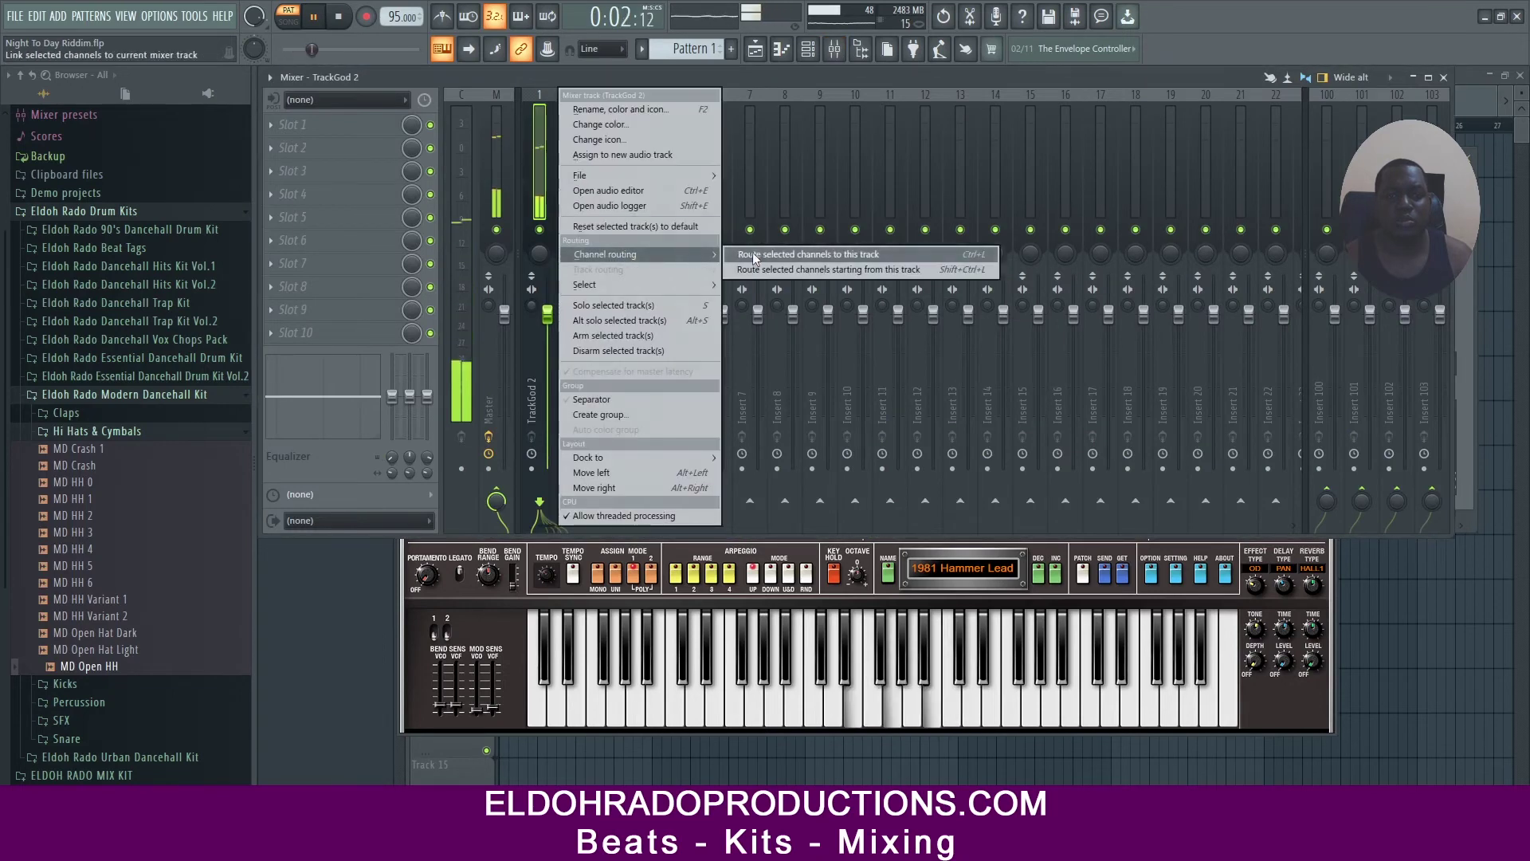
click(744, 237)
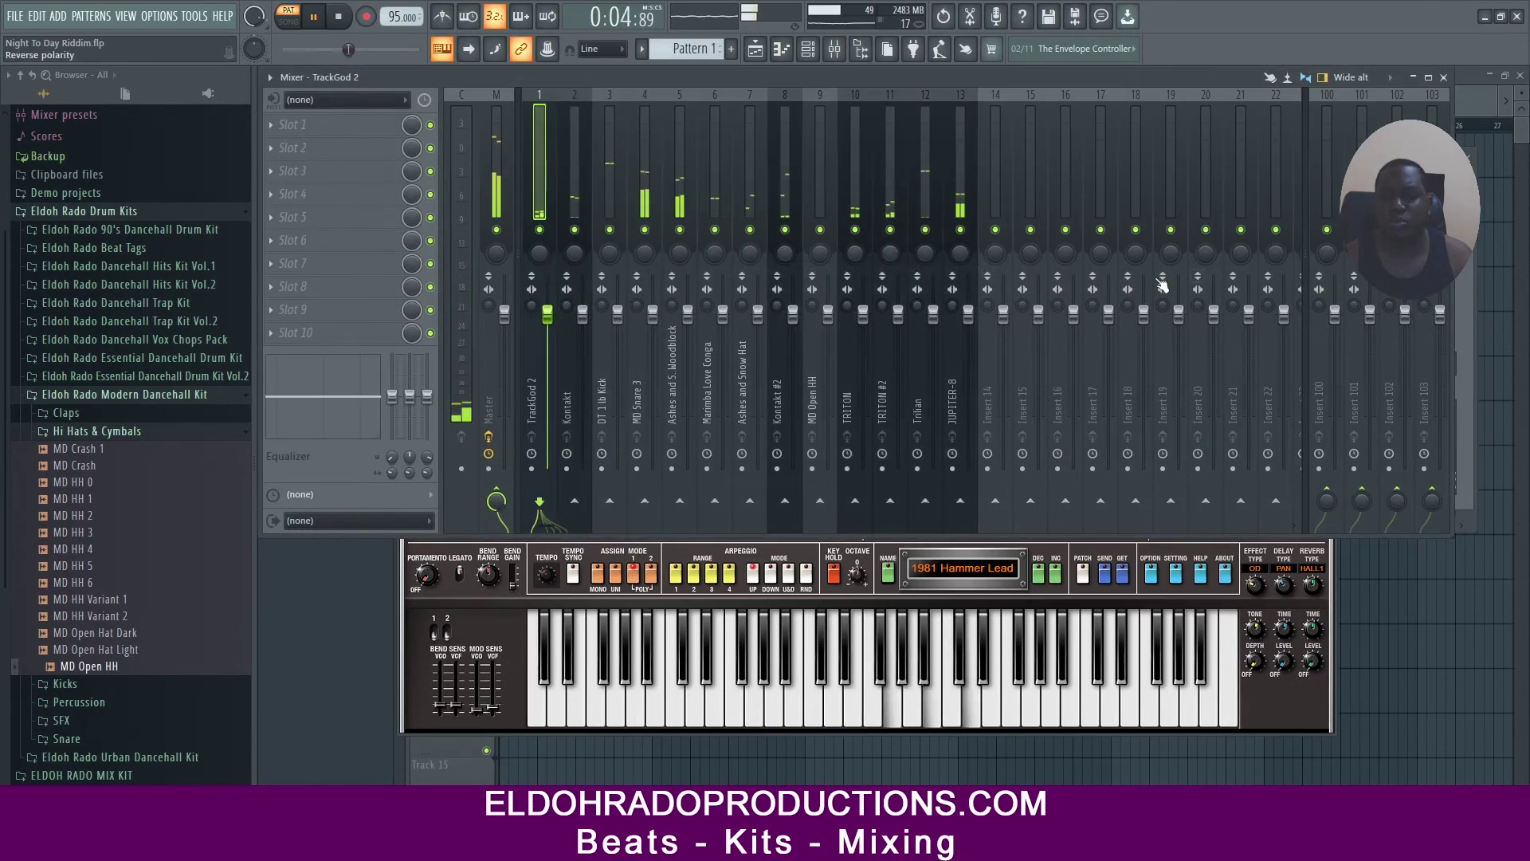
Check the Master track's TR5 Classic Clipper, close the JUPITER-8 plugin window and lower the JUPITER-8 mixer track to 85% (-3.5 dB)
click(1280, 705)
right_click(1341, 311)
click(1009, 335)
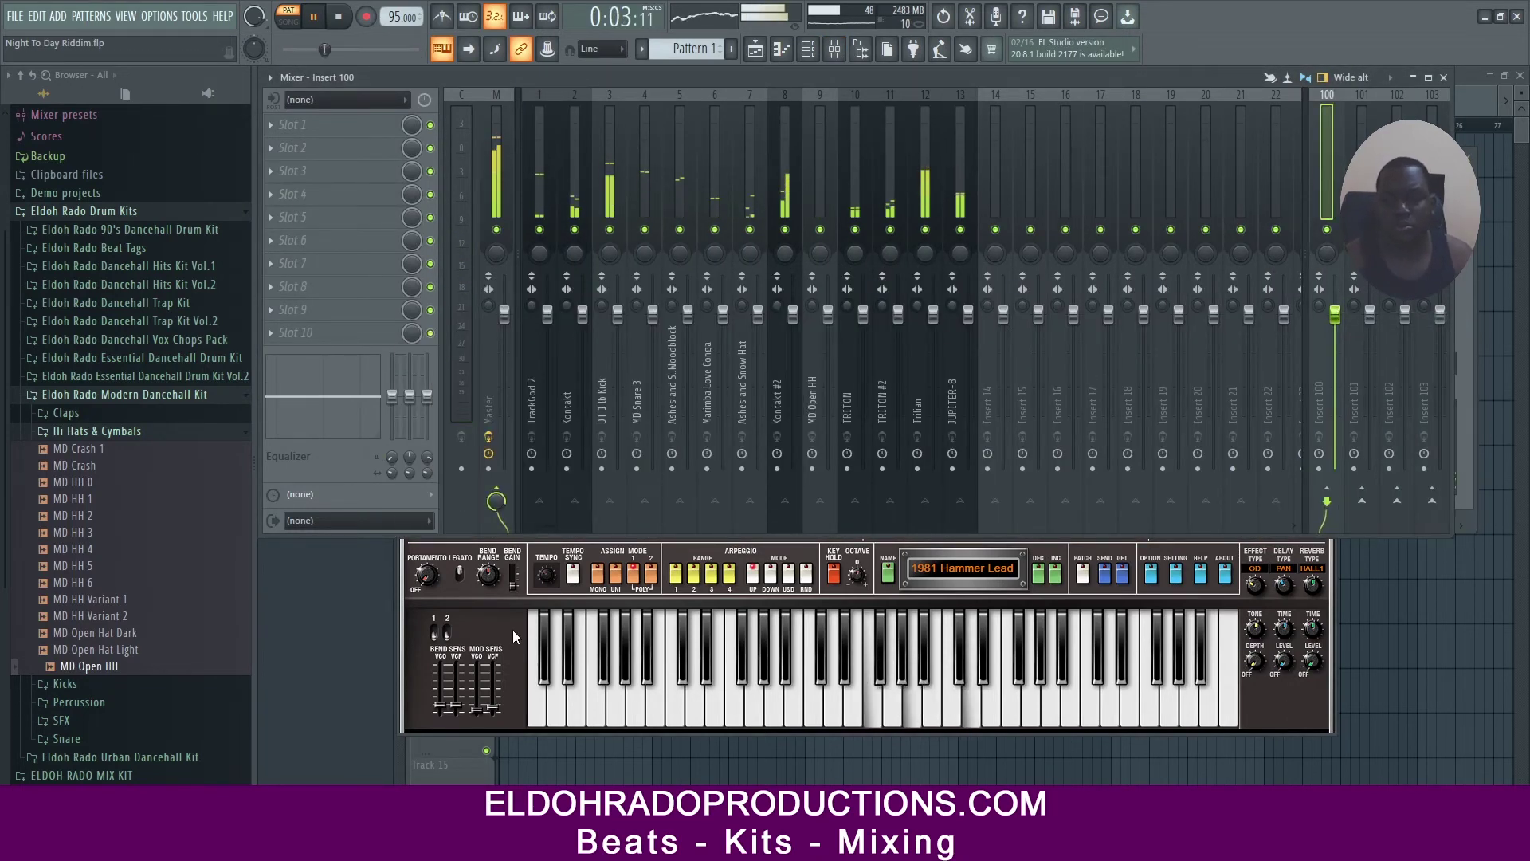
click(495, 195)
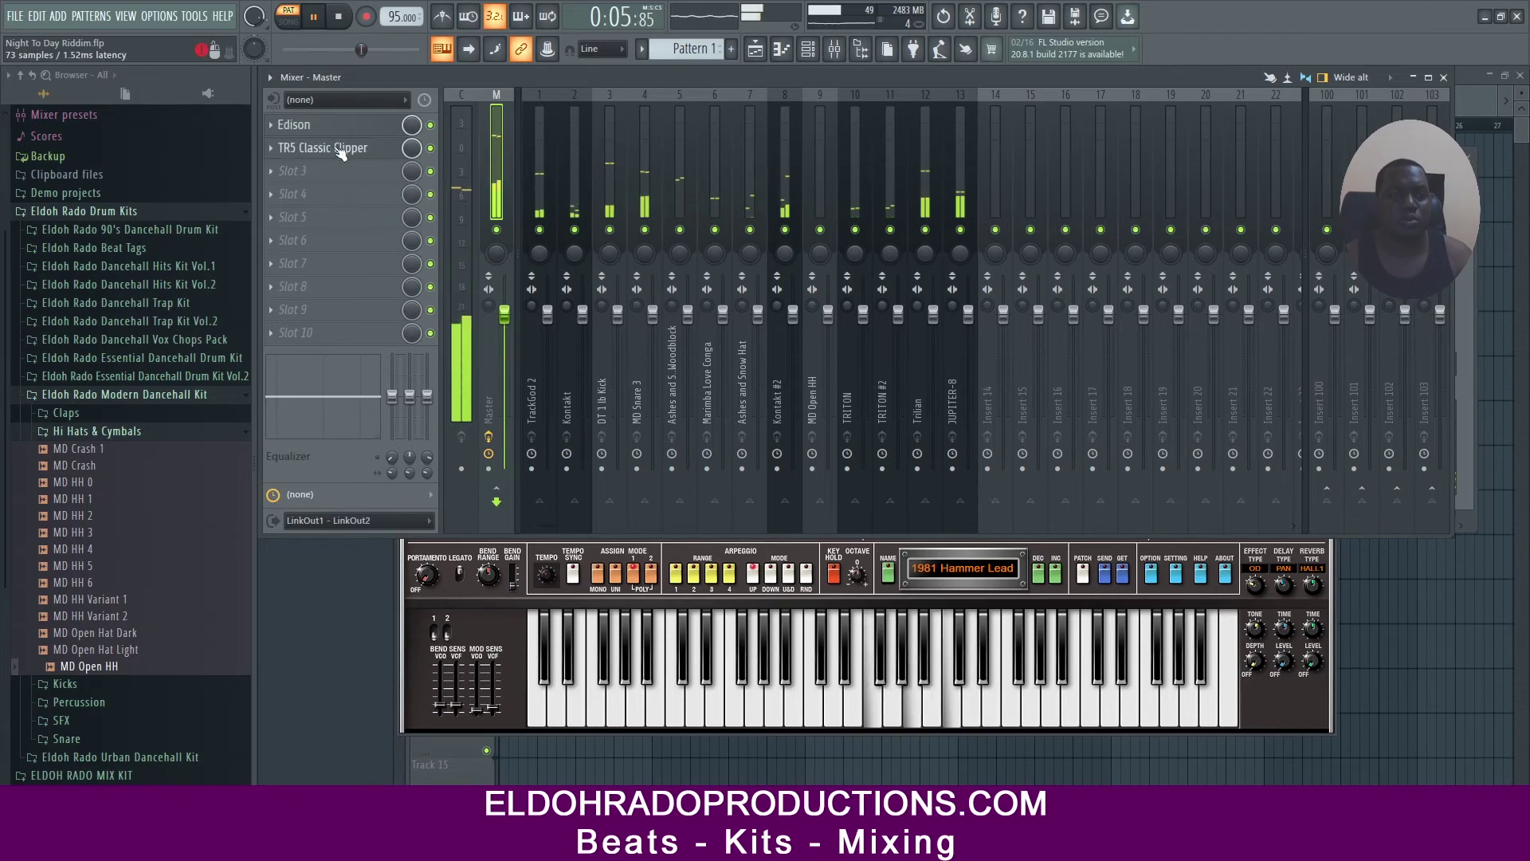
click(342, 148)
click(1069, 211)
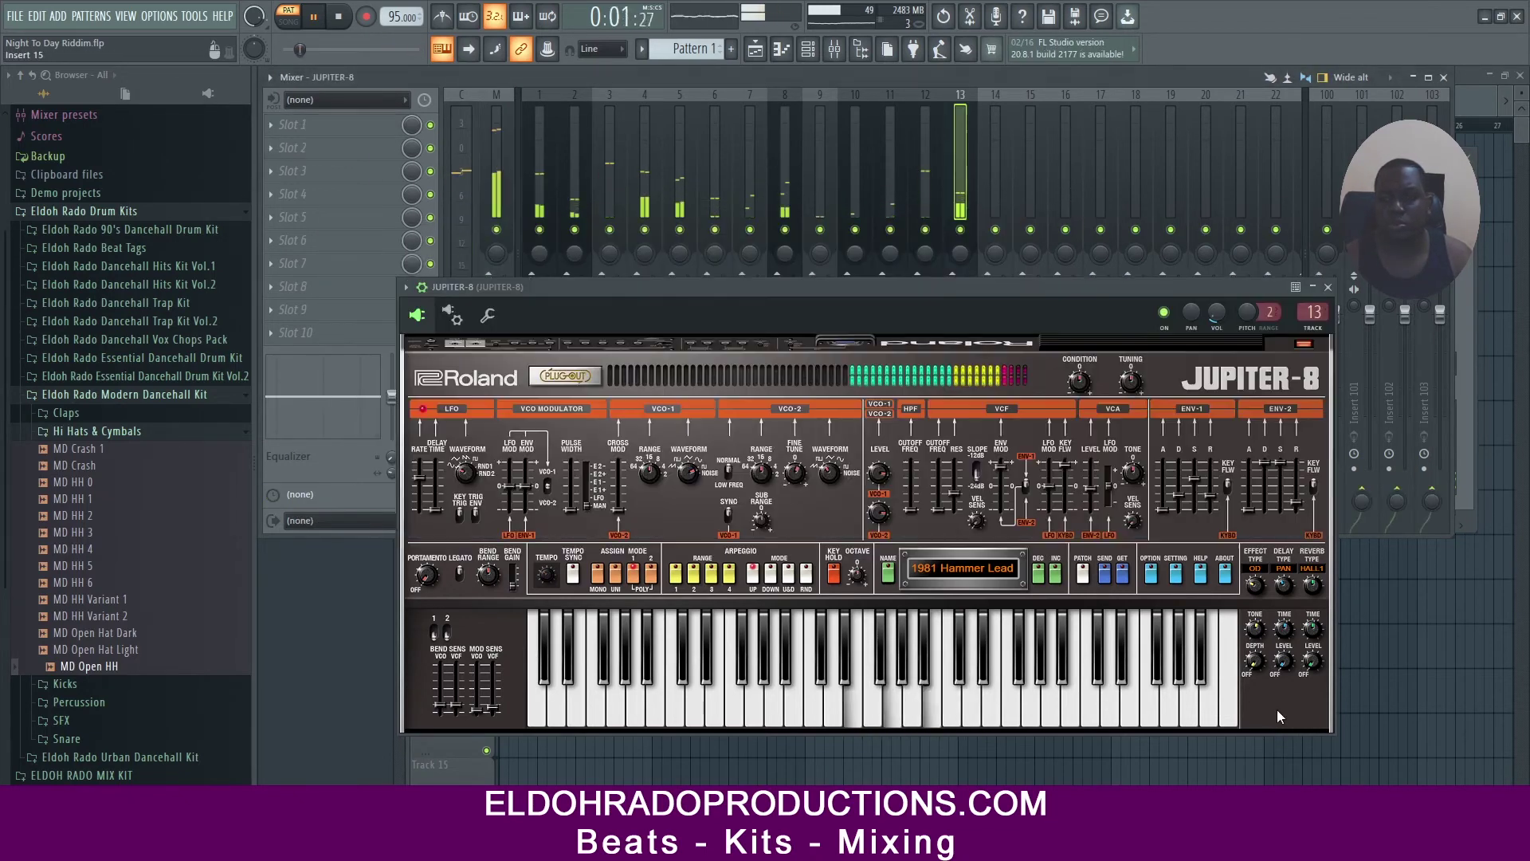
click(1332, 295)
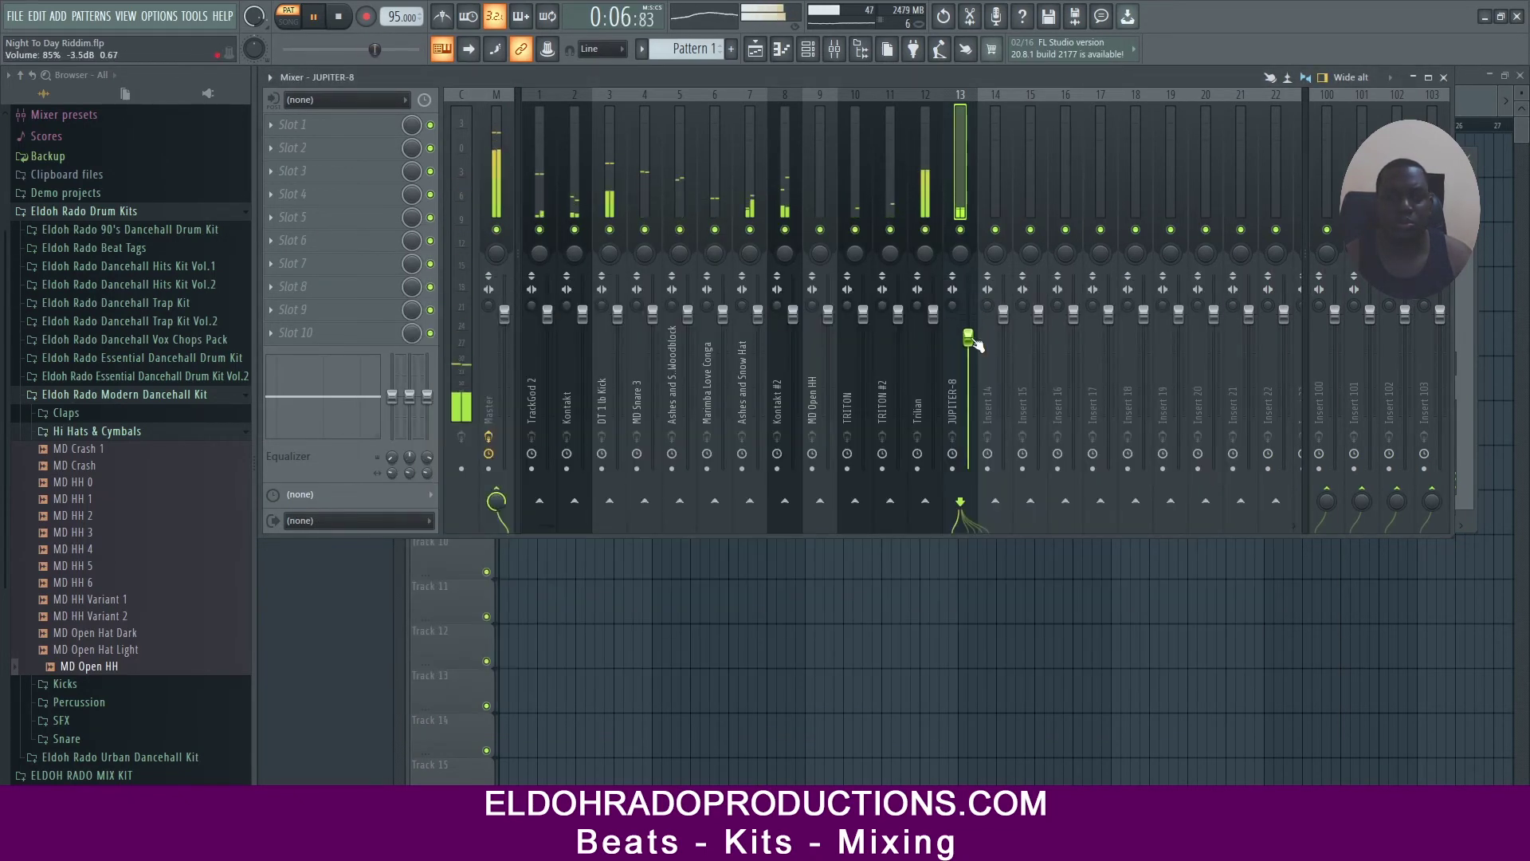
Split Pattern 1 by channel and duplicate the four-bar playlist clips five times to fill bars 1 to 24
click(641, 51)
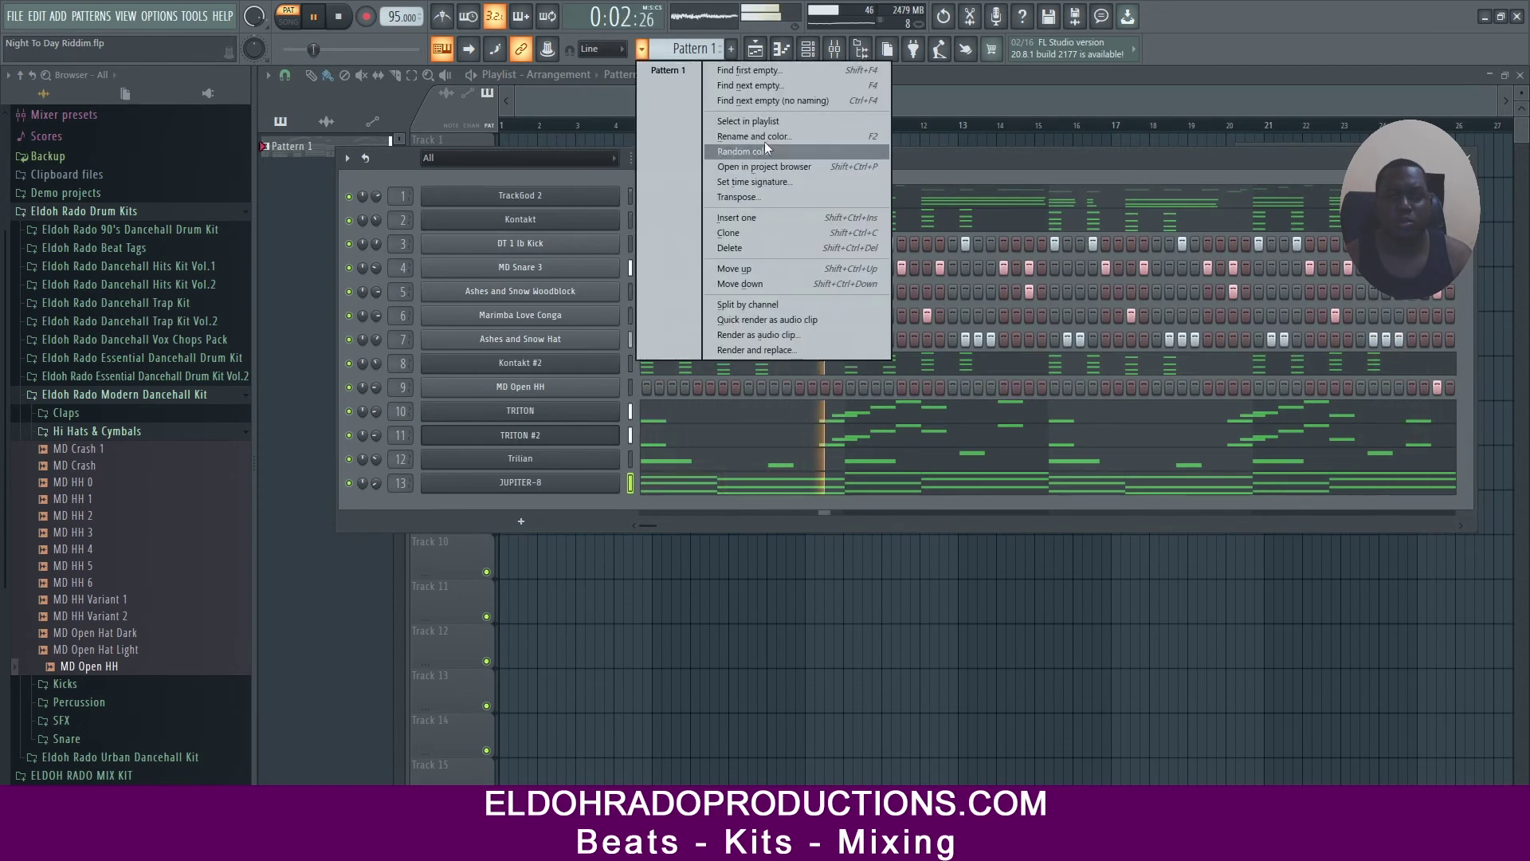
click(746, 304)
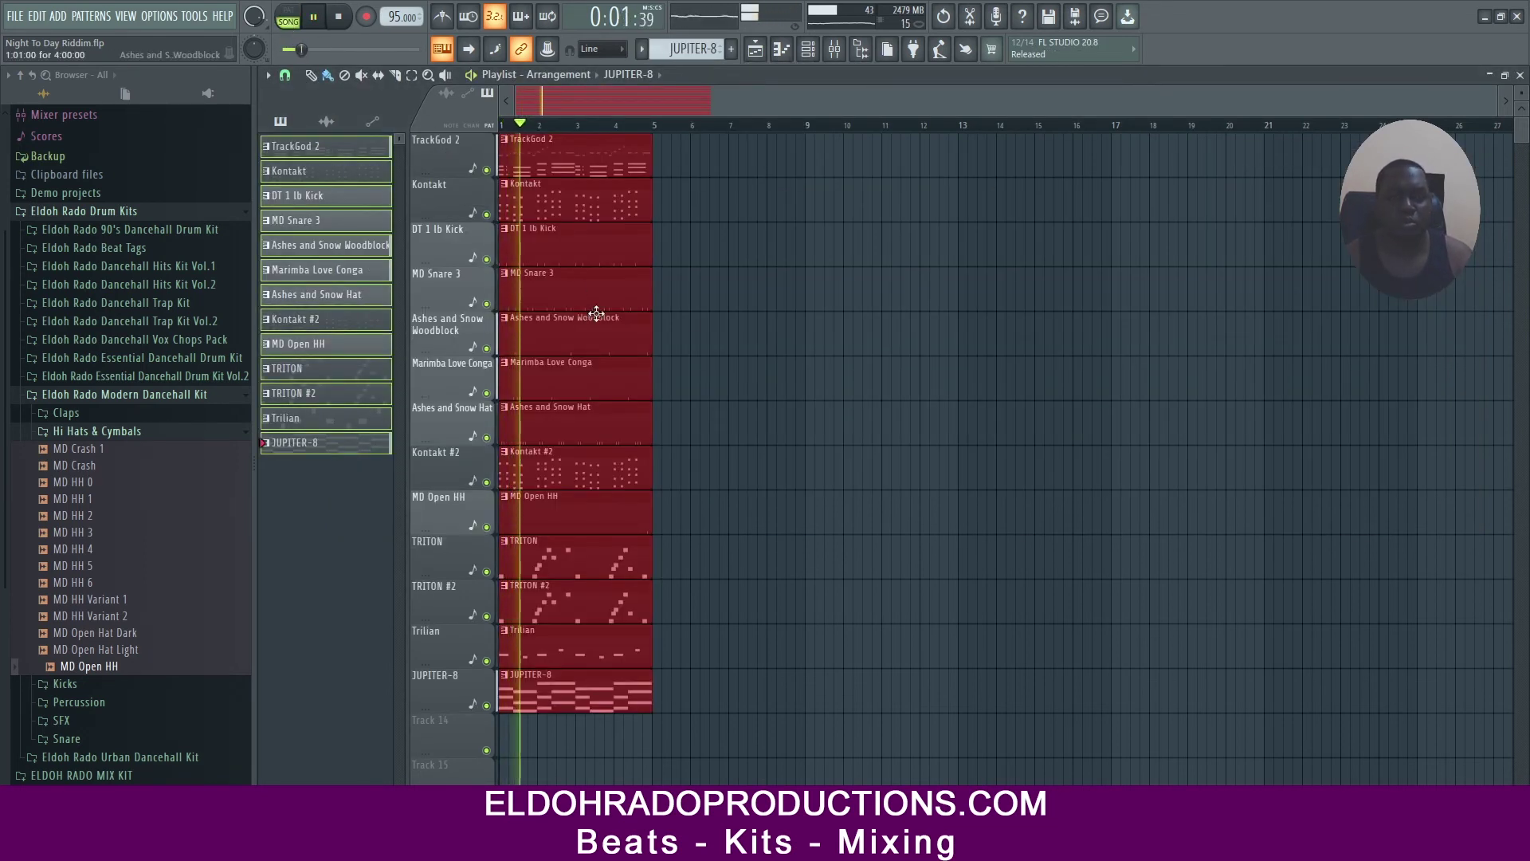
key(ctrl+b)
key(ctrl+b)
key(ctrl+b)
key(ctrl+b)
key(ctrl+b)
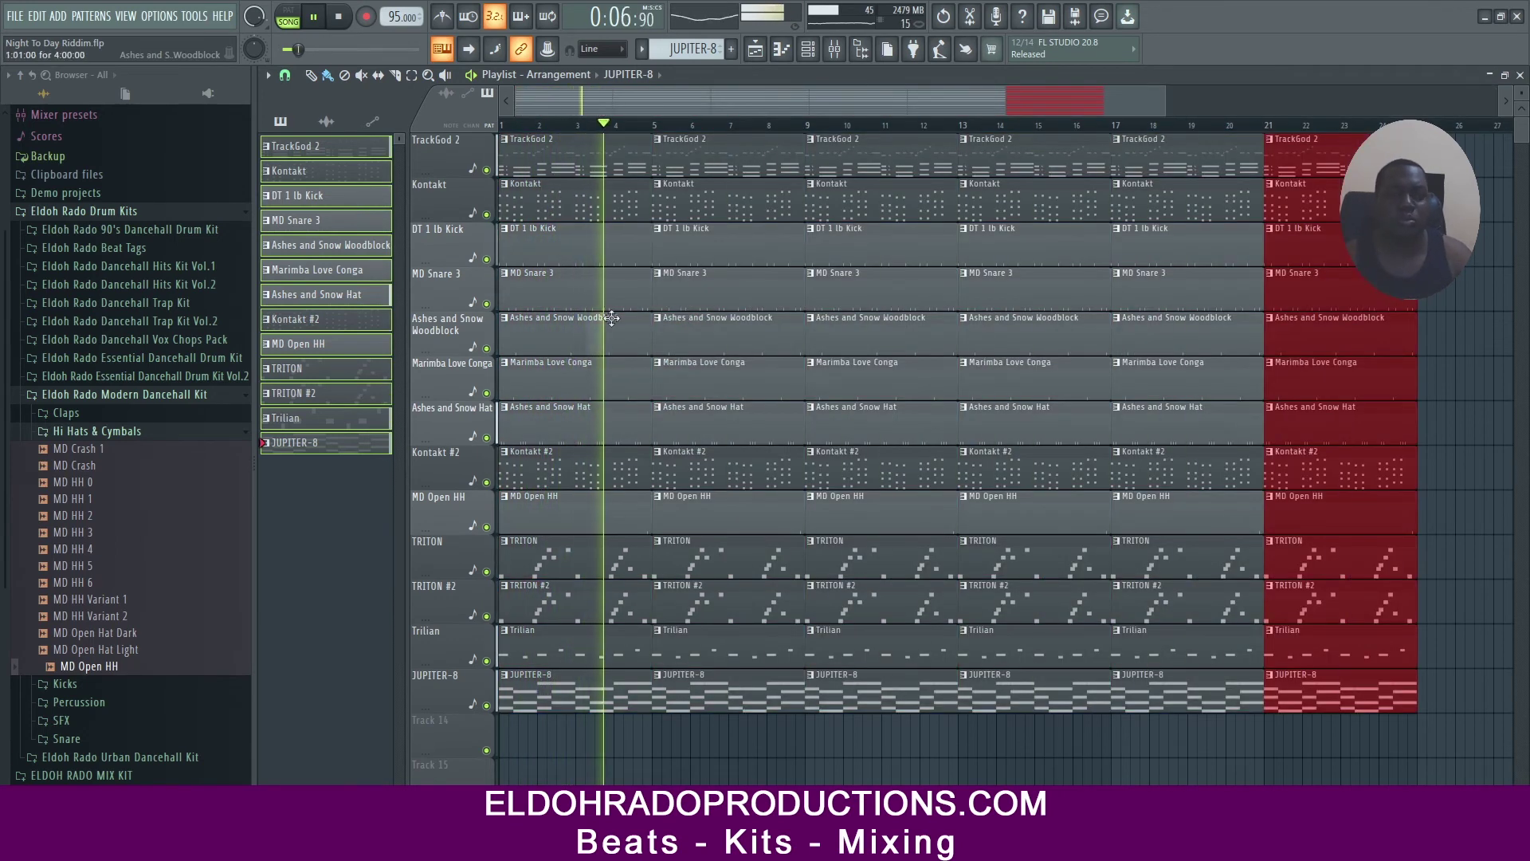
Delete the kick, snare, woodblock, conga, Ashes and Snow Hat, TRITON and TRITON #2 clips from bars 1 to 4
right_click(583, 246)
right_click(574, 291)
right_click(564, 341)
right_click(565, 381)
right_click(566, 424)
right_click(577, 550)
right_click(567, 606)
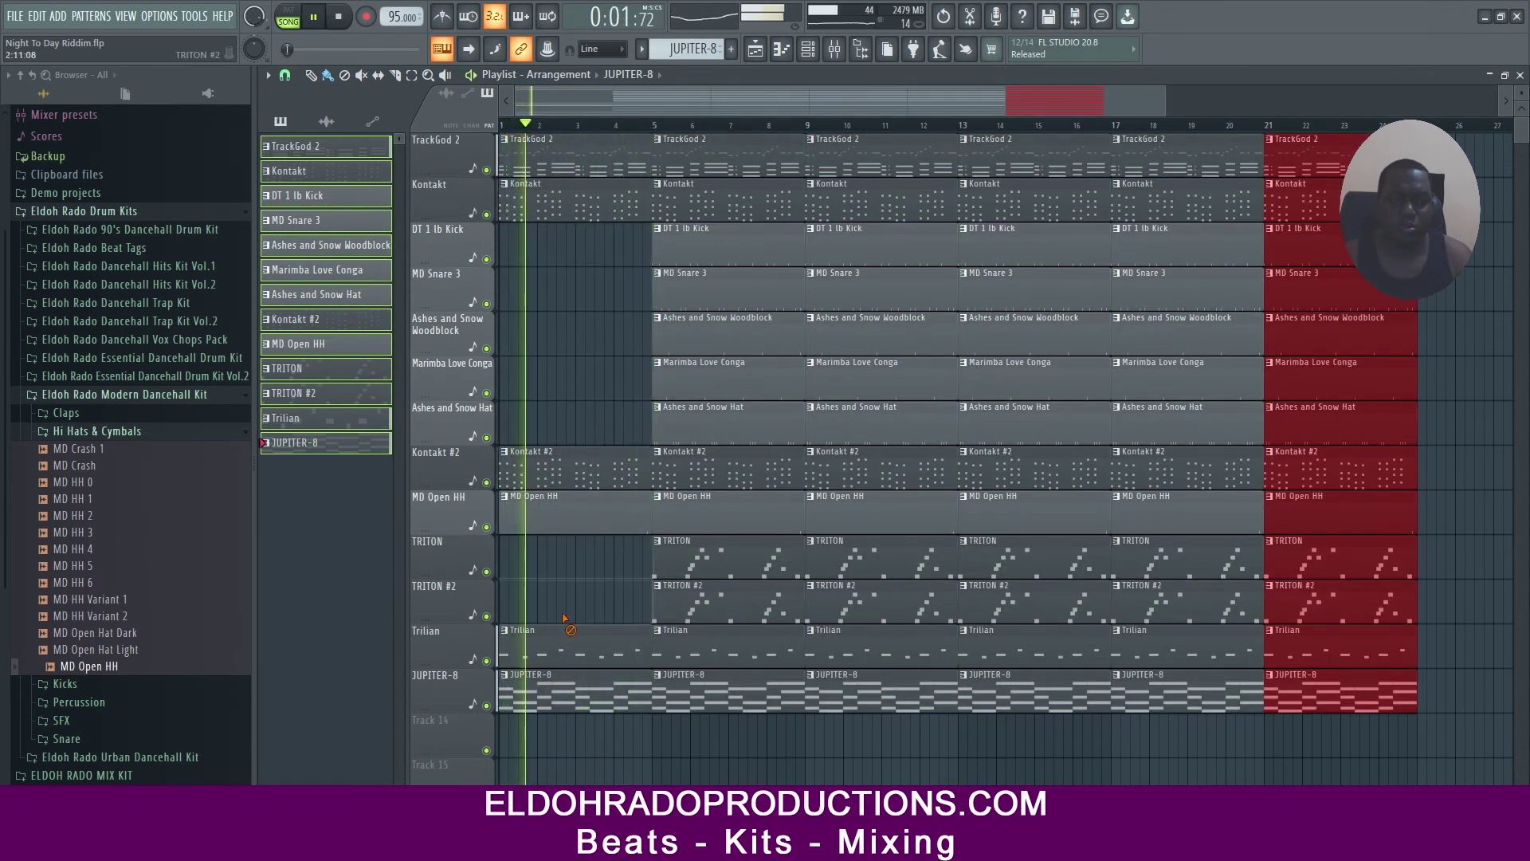
Delete the TRITON, TRITON #2, kick, snare, woodblock and conga clips from bars 5 to 8
right_click(653, 600)
right_click(666, 558)
right_click(689, 247)
right_click(702, 291)
right_click(717, 335)
right_click(731, 368)
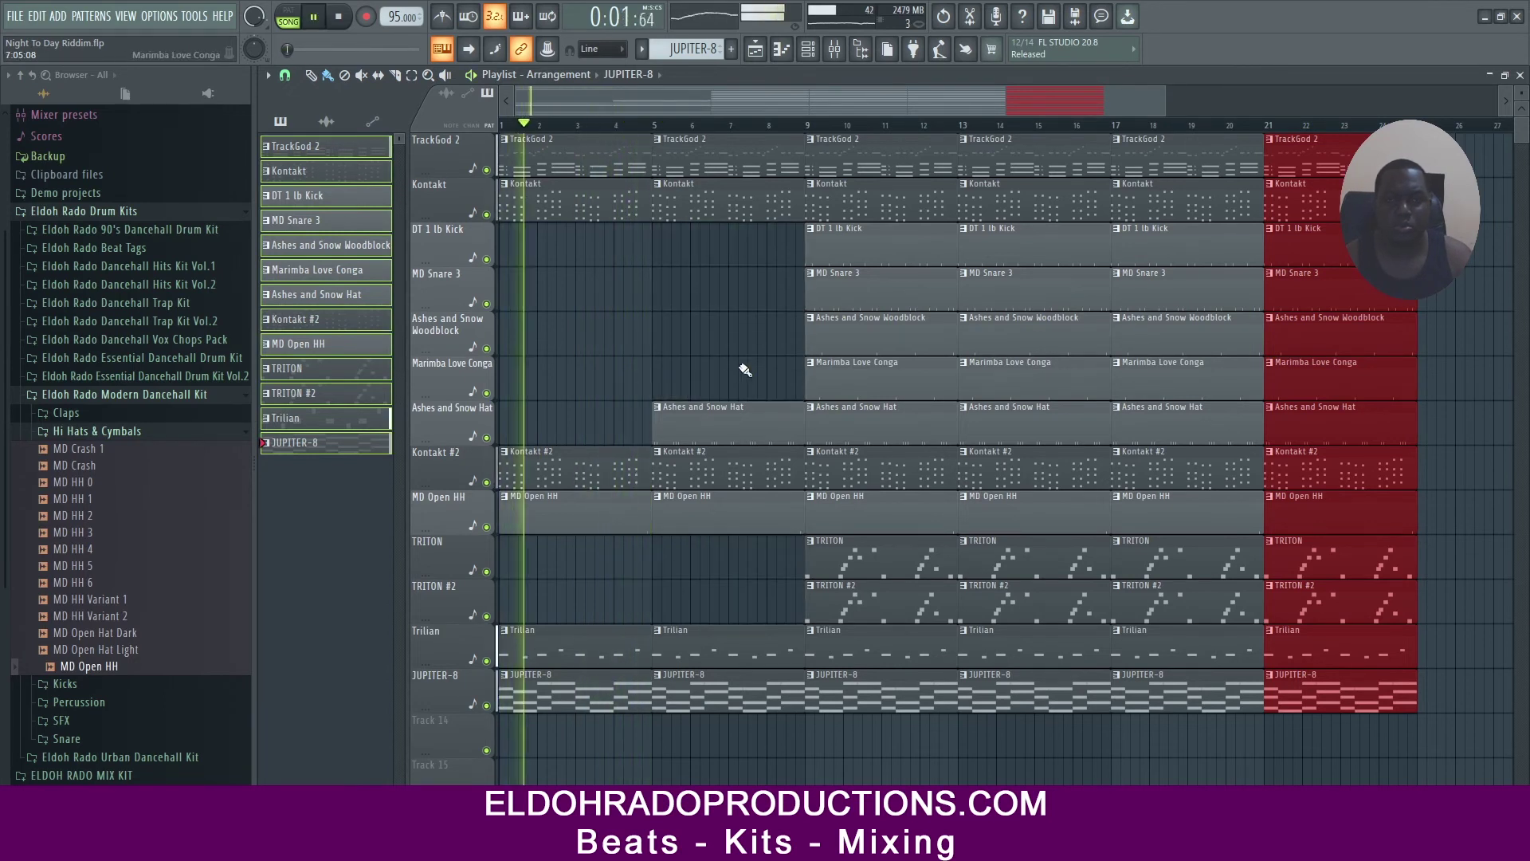
Copy the snare, woodblock and conga clips from bar 9 back to bar 5 and delete the Trilian clips from bars 1 to 8
mouse_move(754, 279)
mouse_down()
mouse_move(816, 292)
mouse_move(847, 375)
mouse_up()
drag(861, 309, 706, 309)
right_click(702, 649)
right_click(628, 656)
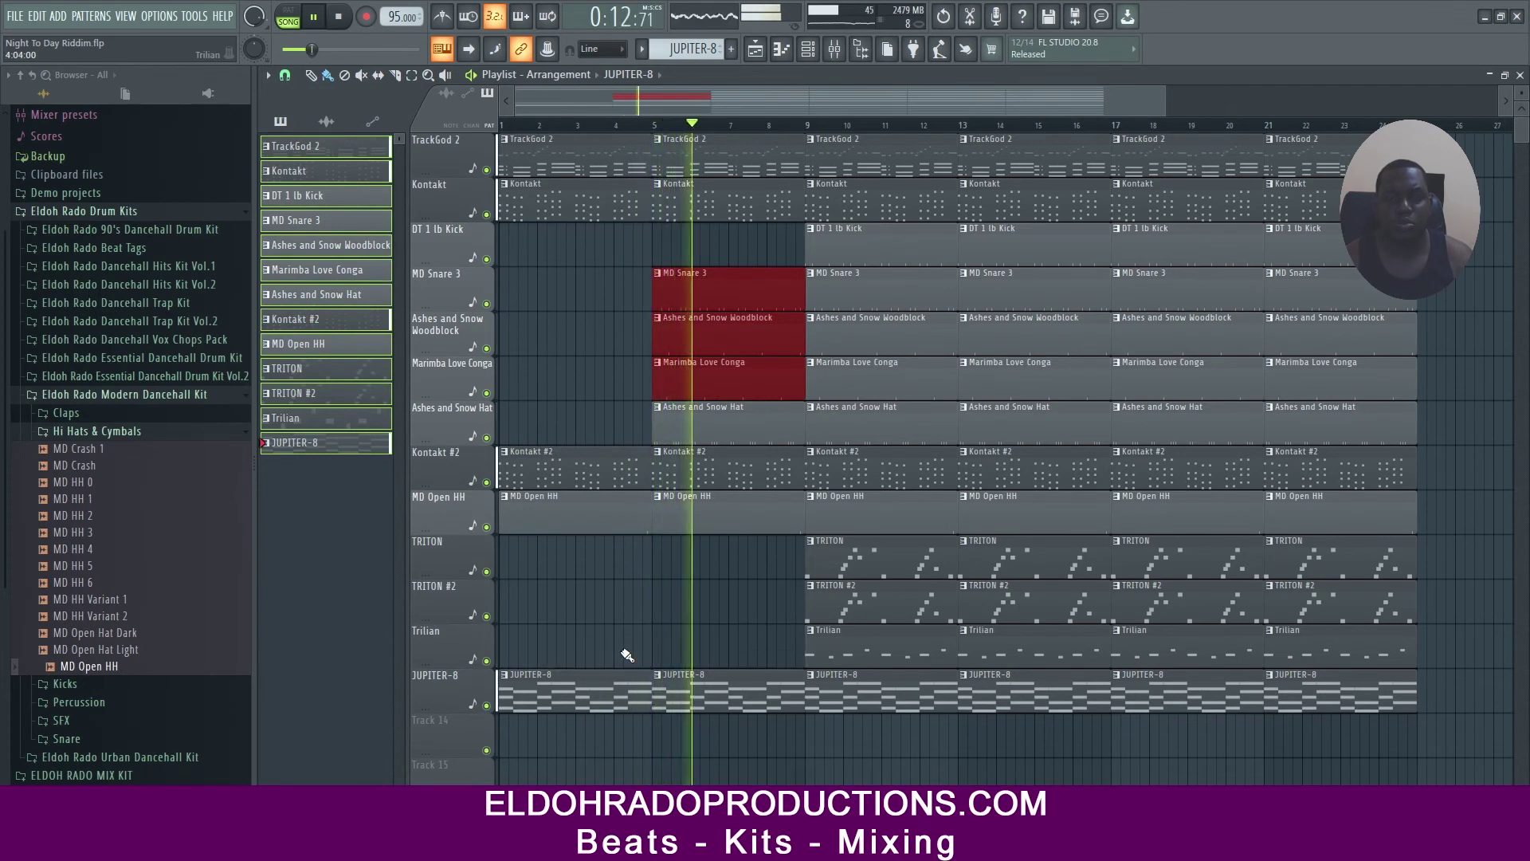
Delete the Ashes and Snow Hat, TRITON, TRITON #2 and Trilian clips from bars 17 to 24
drag(1000, 102, 1057, 102)
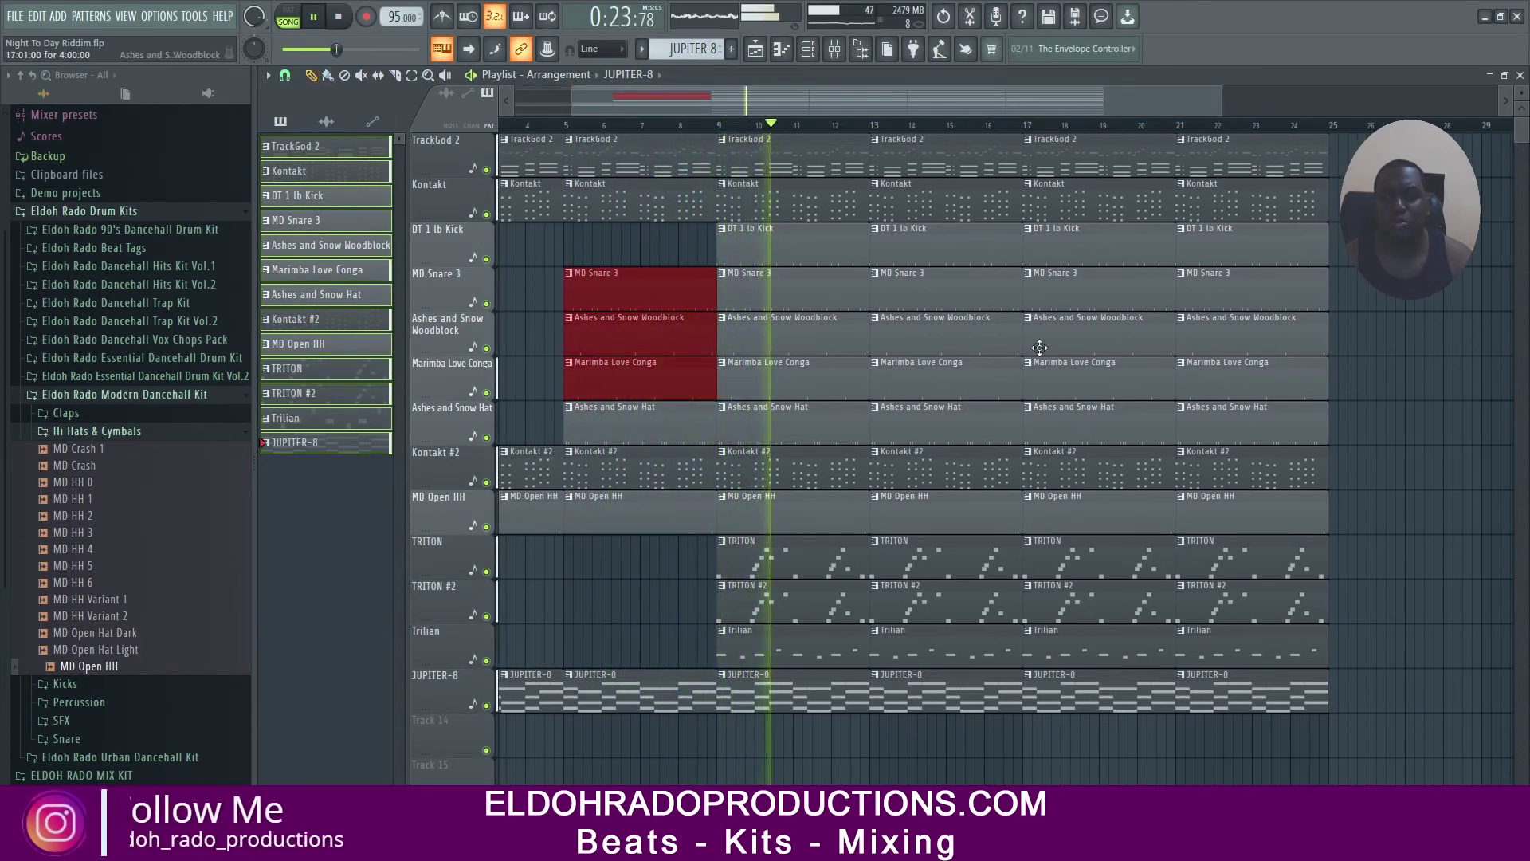
right_click(1116, 422)
right_click(1238, 428)
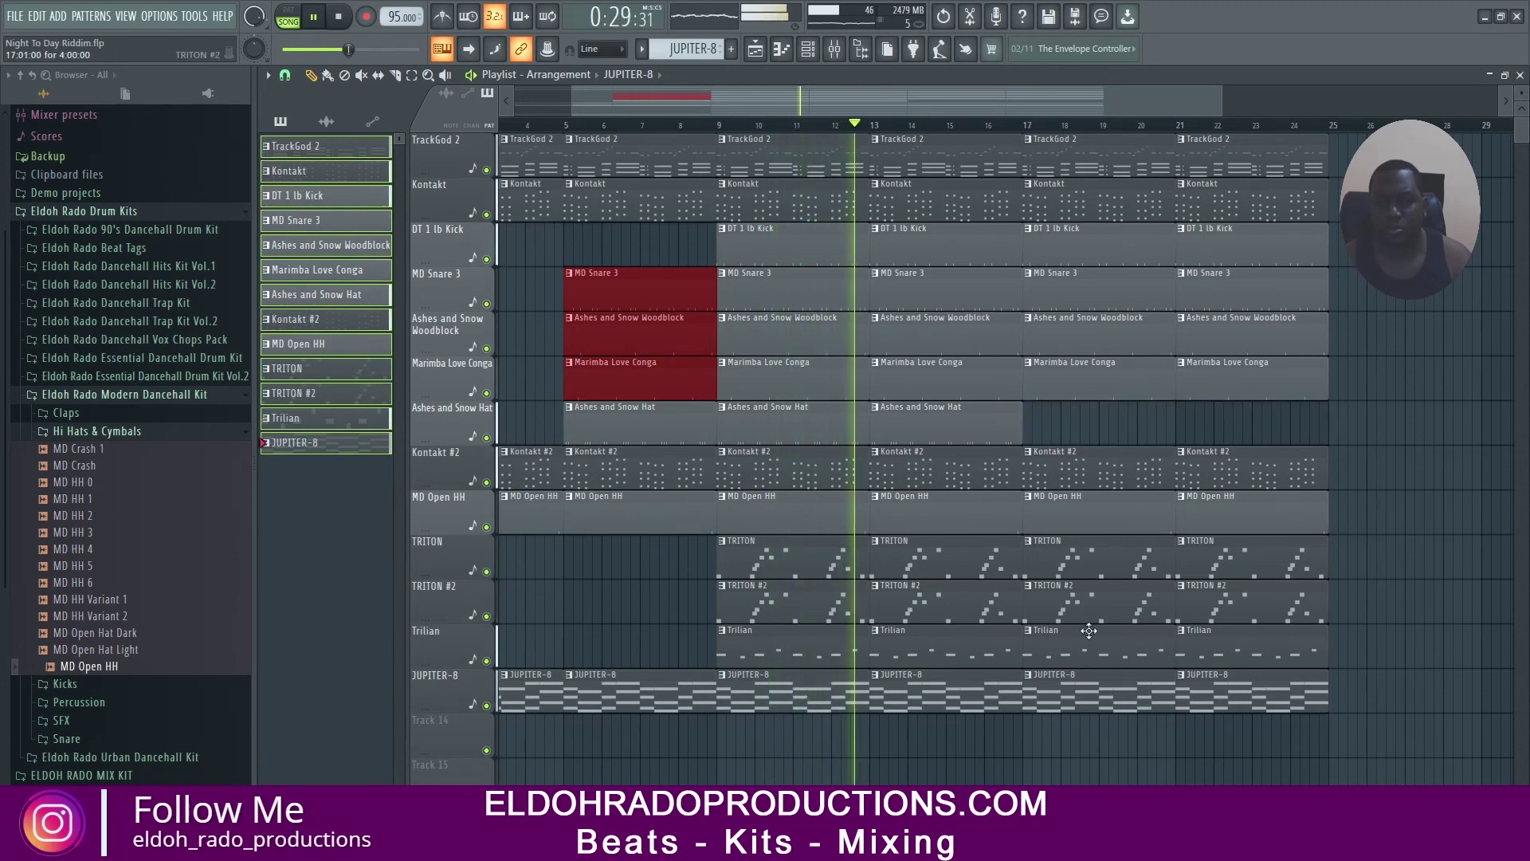
right_click(1091, 559)
right_click(1092, 602)
right_click(1095, 637)
right_click(1220, 647)
right_click(1223, 604)
right_click(1223, 574)
Remove JUPITER-8 from bars 17 to 20 only, keeping its bar 21 clip, and delete the Kontakt #2 clips from bars 17 to 24
right_click(1101, 691)
right_click(1216, 695)
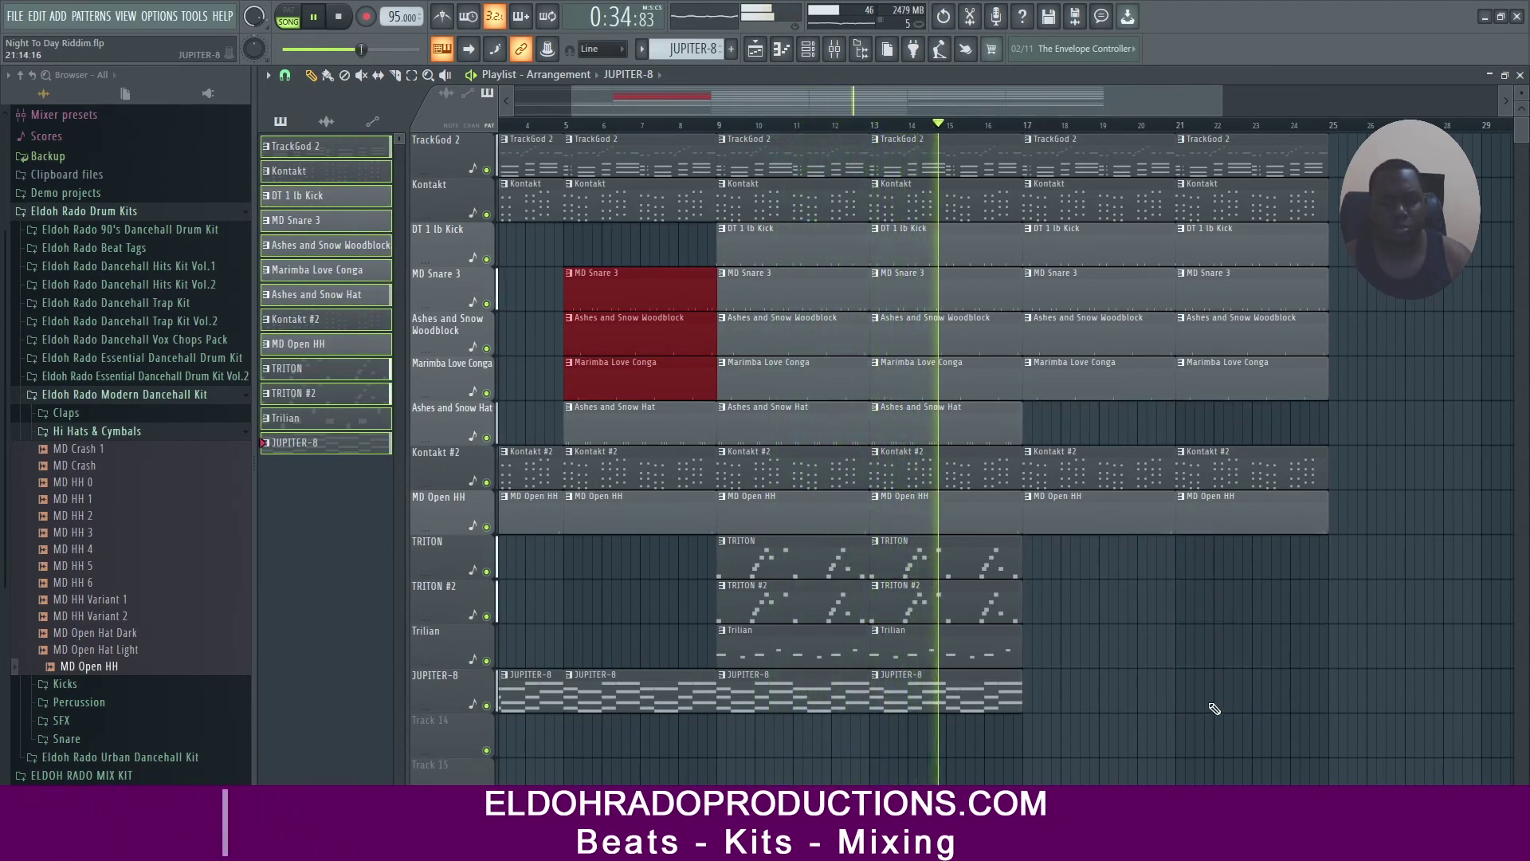
key(ctrl+z)
right_click(1107, 692)
drag(893, 106, 989, 107)
right_click(941, 456)
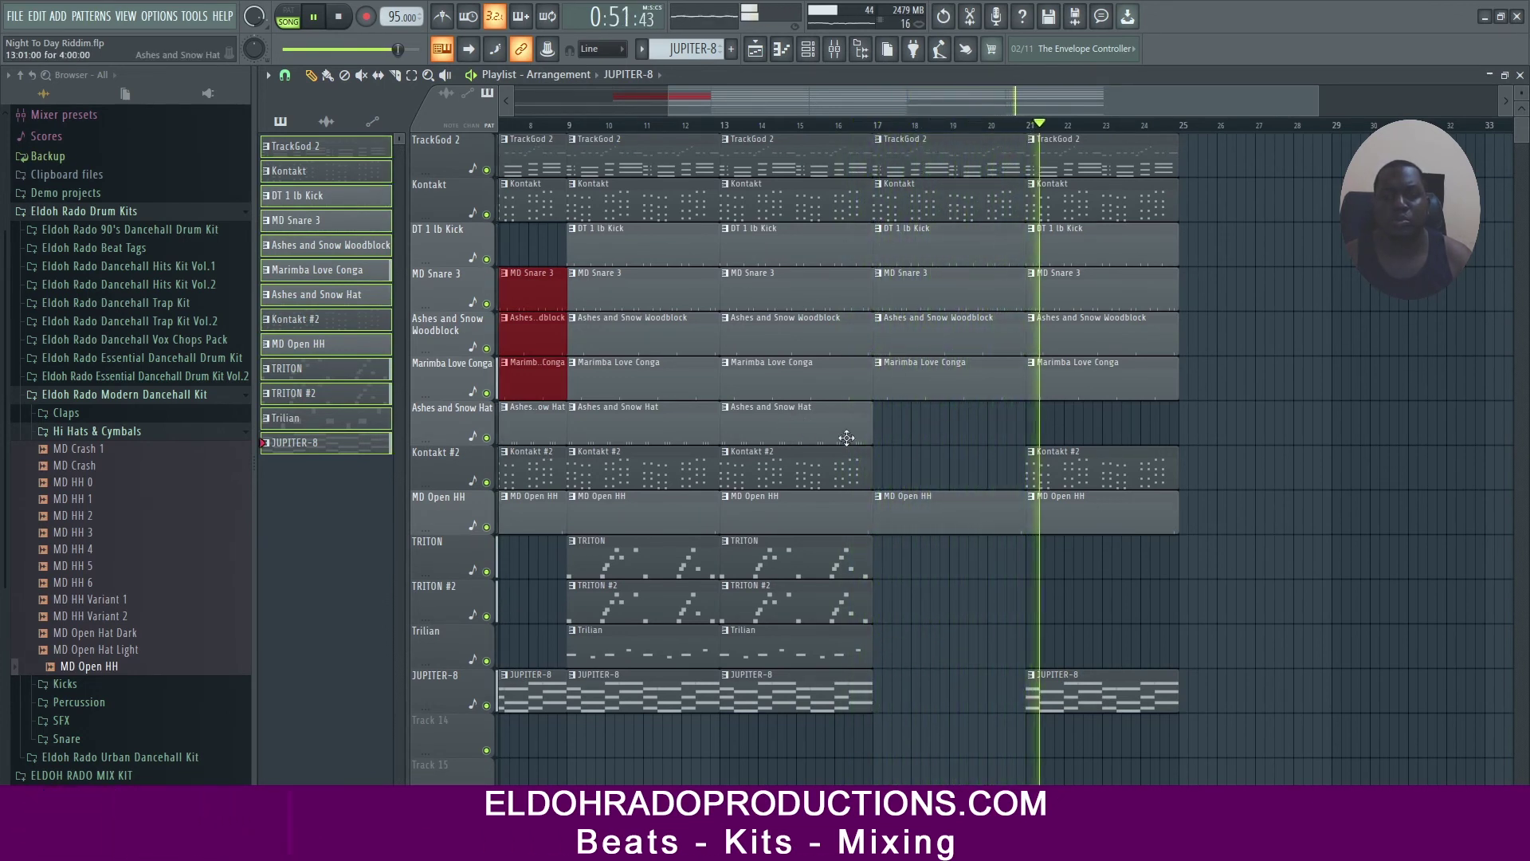
right_click(1036, 470)
Duplicate the bars 9 to 24 section twice and delete the kick clips from bars 33 to 40
ctrl+drag(1193, 767, 622, 149)
key(ctrl+b)
key(ctrl+b)
scroll(899, 132, down, 4)
right_click(980, 246)
right_click(1034, 246)
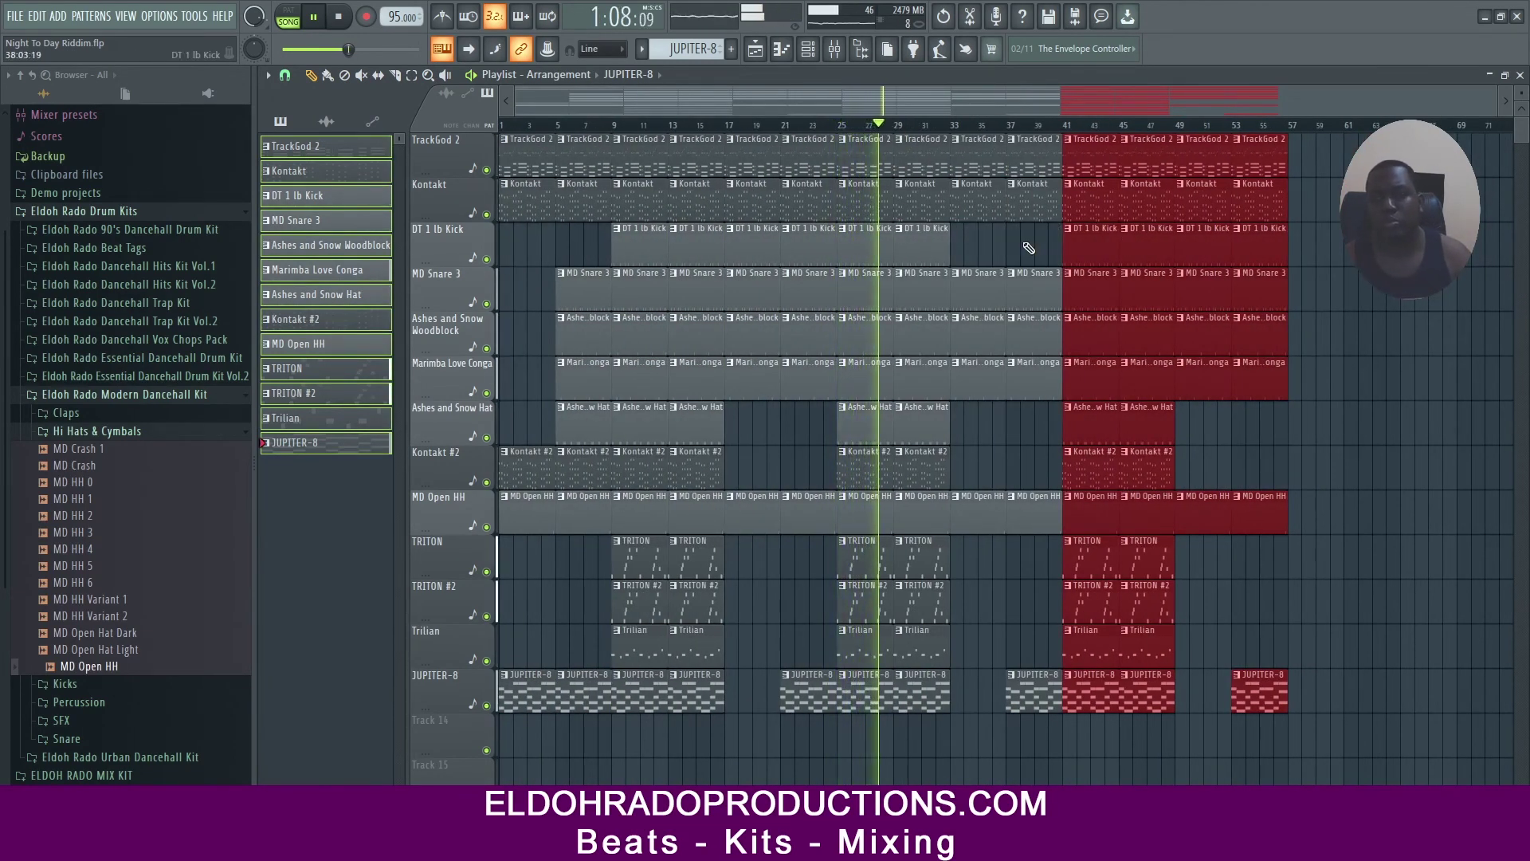
Duplicate the selected section once more and delete all clips from bar 69 onward
key(ctrl+b)
drag(991, 108, 1213, 107)
ctrl+click(1372, 556)
ctrl+drag(1281, 770, 1215, 151)
key(Delete)
Delete the conga, woodblock, snare and kick clips from bars 65 to 68
right_click(1165, 378)
right_click(1163, 334)
right_click(1162, 290)
right_click(1160, 246)
Duplicate the TRITON, TRITON #2, Trilian and JUPITER-8 clips into bars 65 to 68 and add a Kontakt #2 clip there
ctrl+click(1174, 600)
mouse_move(1158, 753)
ctrl+mouse_down()
mouse_move(1064, 562)
mouse_move(1116, 564)
ctrl+mouse_up()
key(ctrl+b)
click(1097, 468)
click(1159, 467)
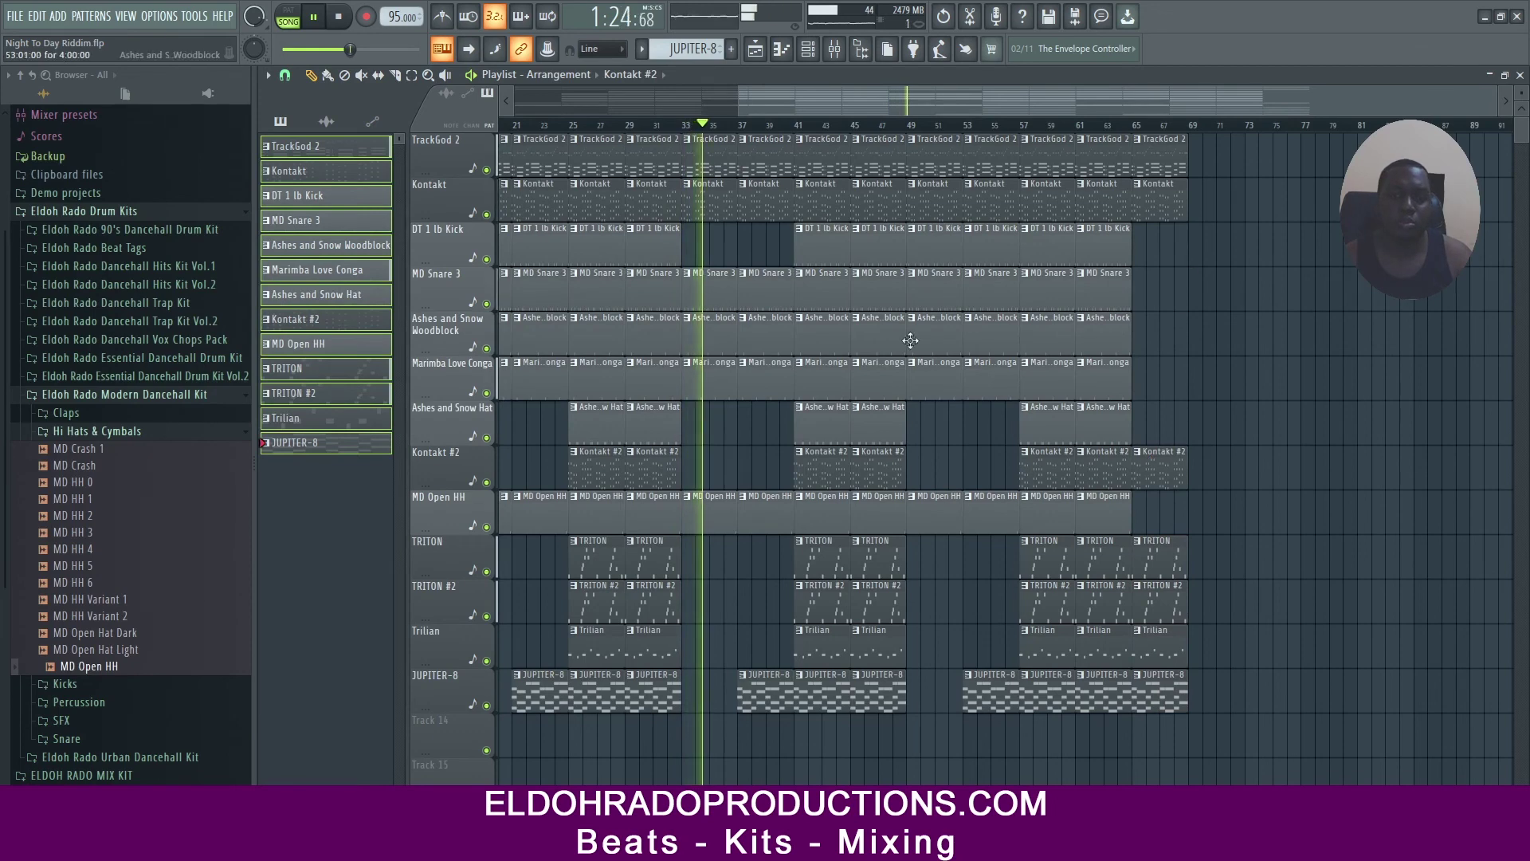
Add an Ashes and Snow Hat clip at bar 37 and trim the bars 37 to 40 clips to leave a short gap before bar 41
click(876, 423)
click(772, 424)
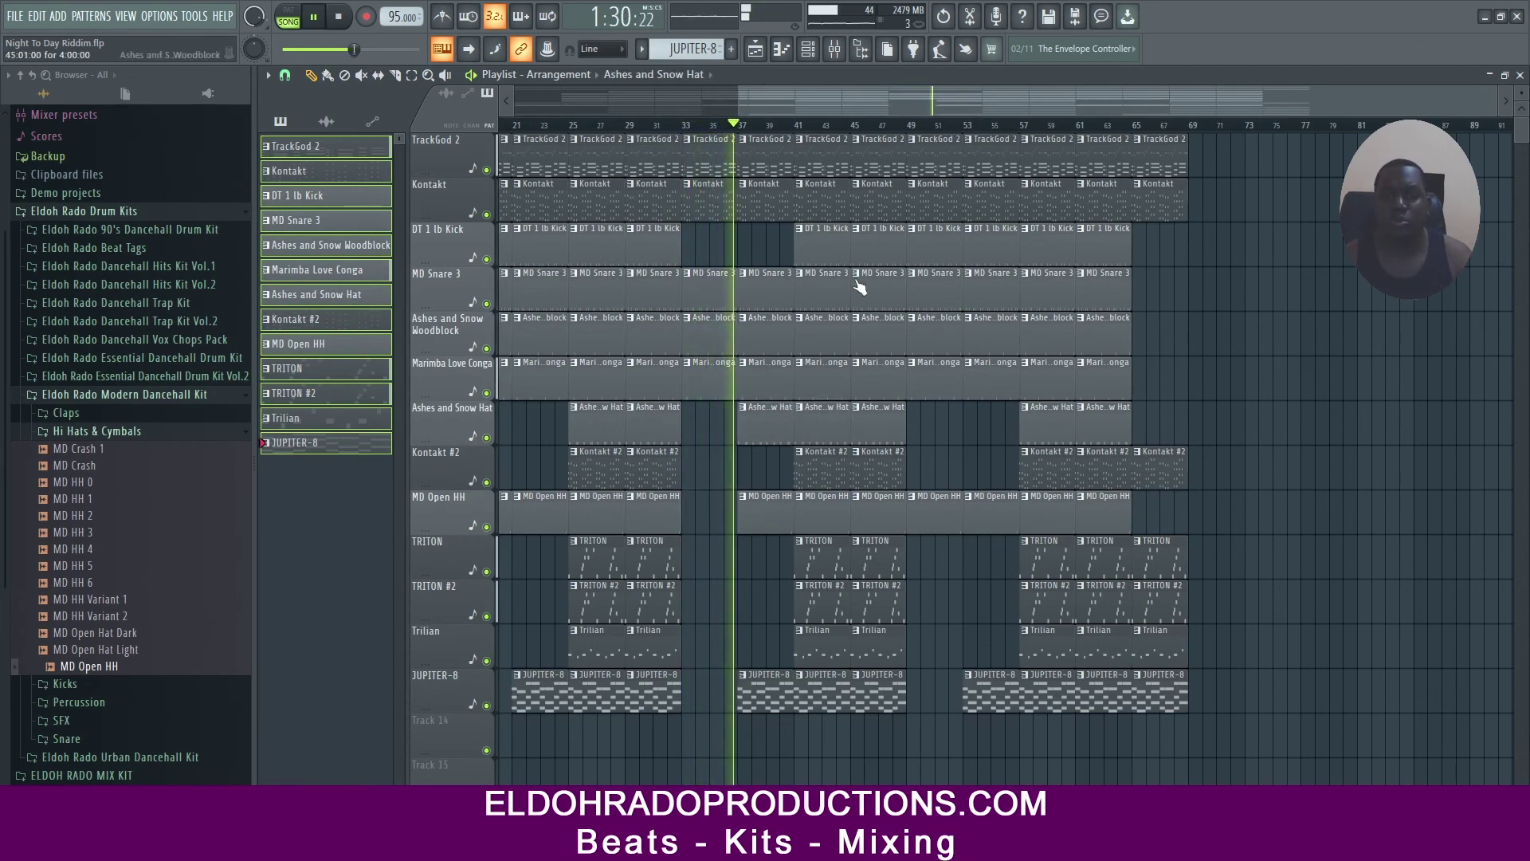
scroll(789, 125, up, 9)
ctrl+drag(847, 515, 795, 293)
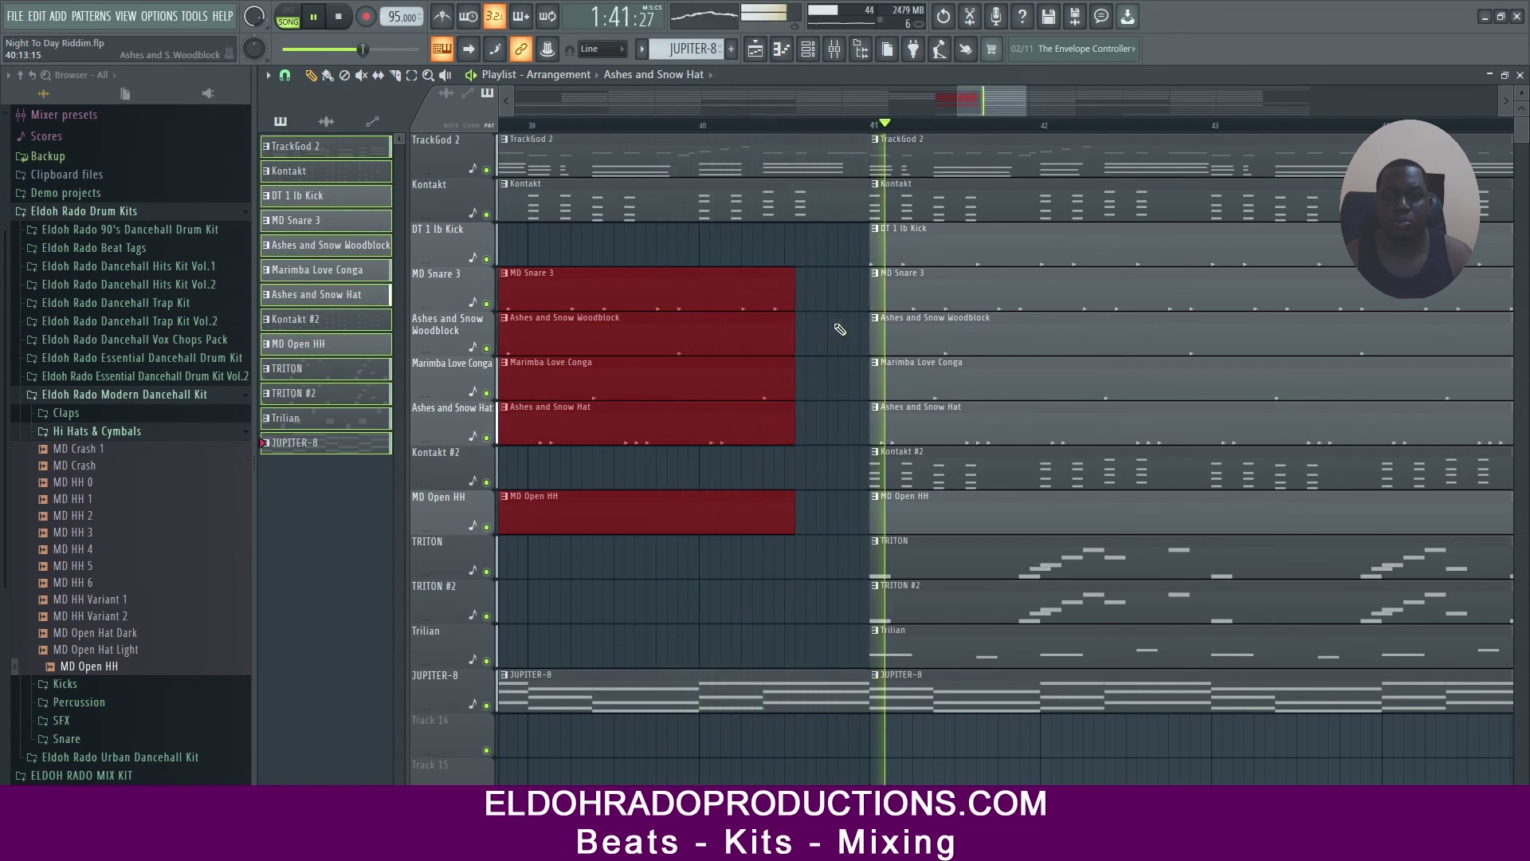
ctrl+drag(851, 736, 785, 678)
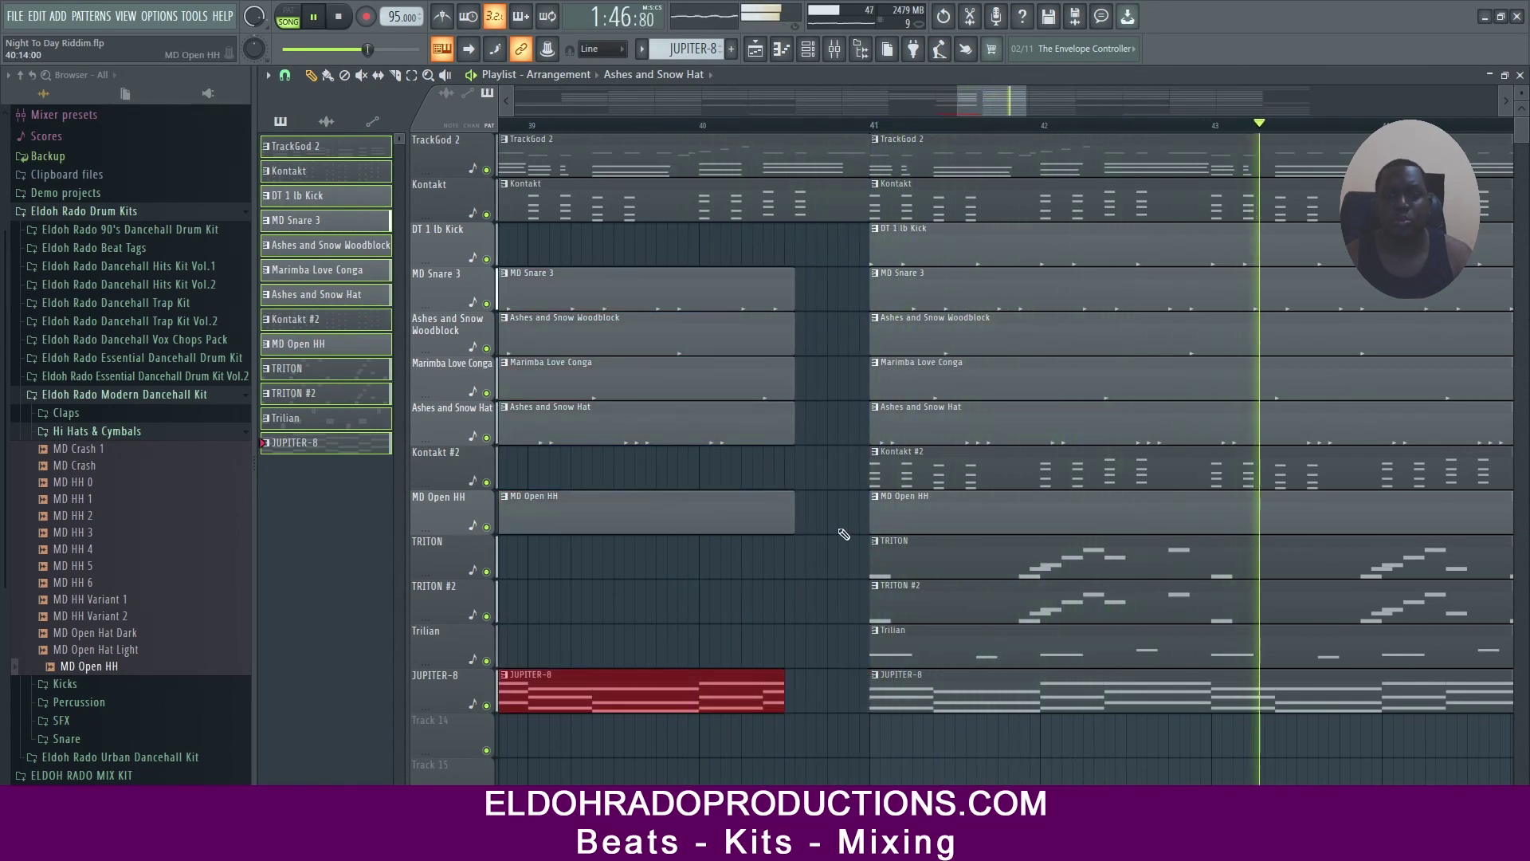
ctrl+drag(843, 243, 795, 166)
scroll(1061, 130, down, 7)
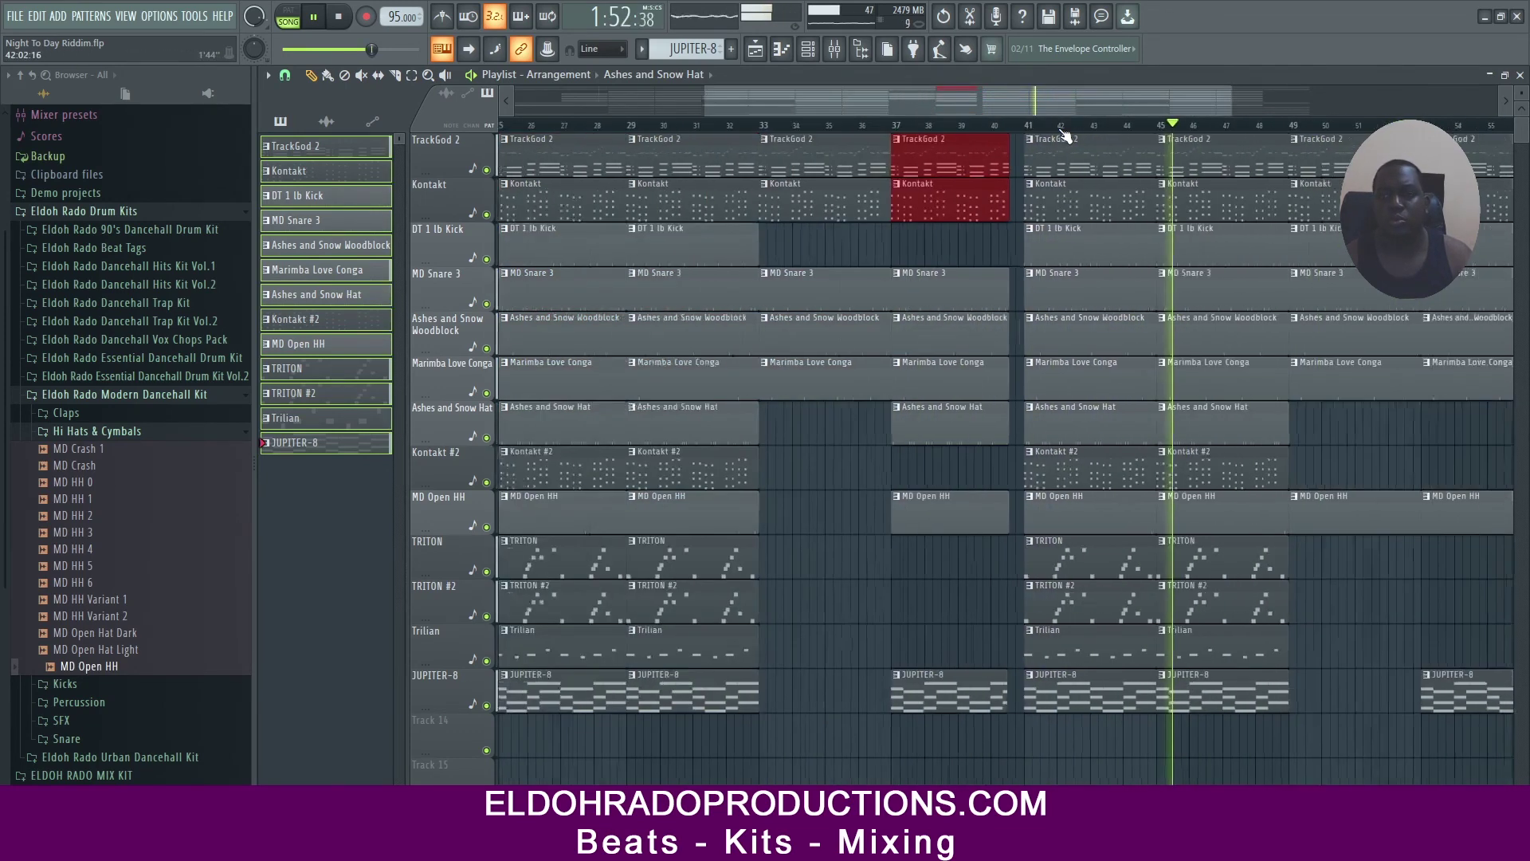
Create an empty pattern named End and place it at bar 69, right after the last clips
scroll(1065, 136, down, 5)
click(717, 80)
click(843, 84)
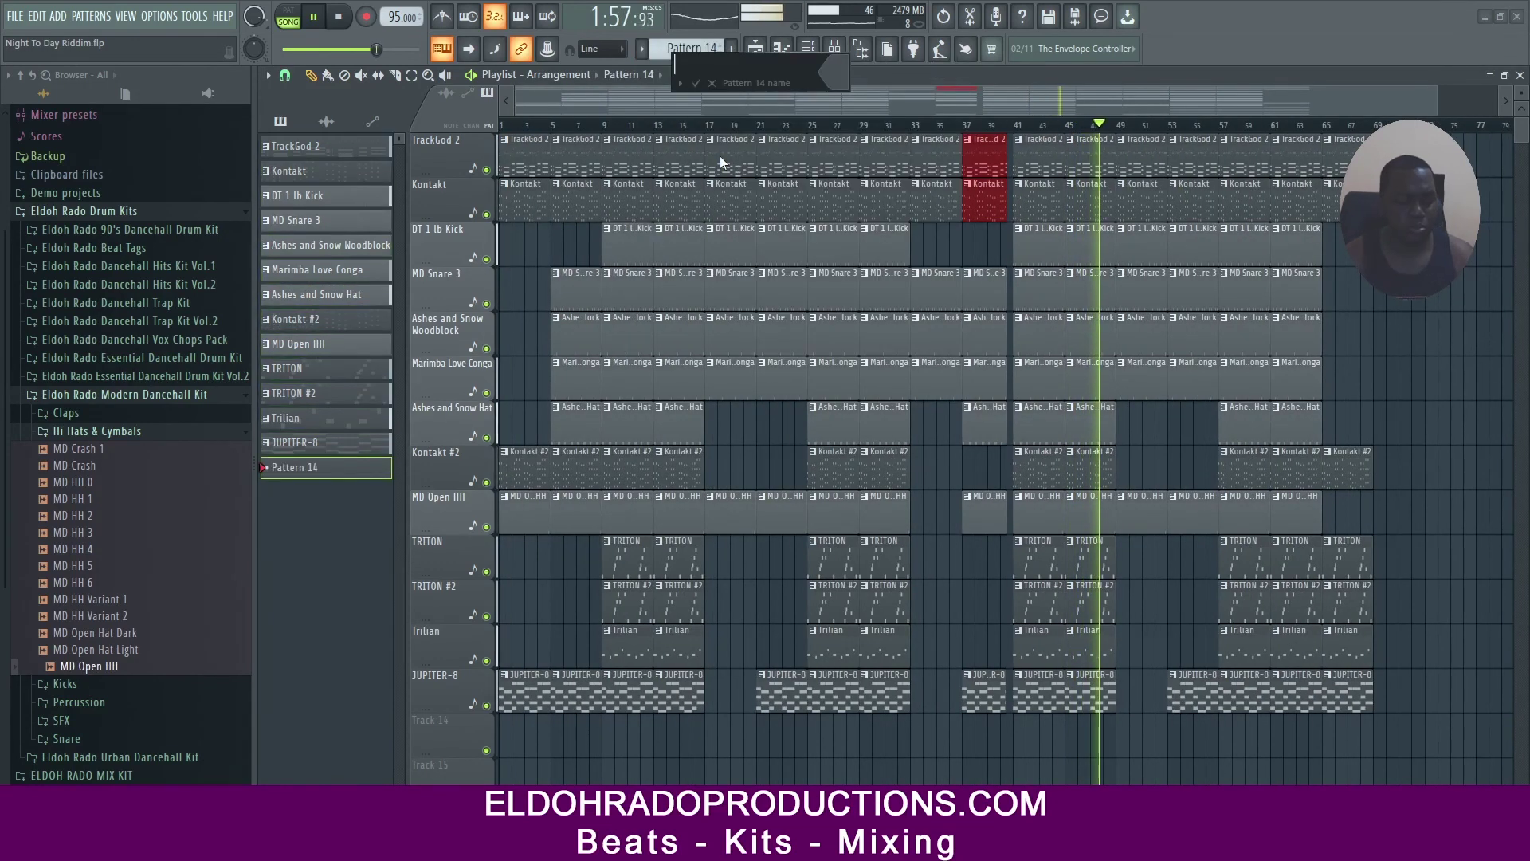
text(End)
click(833, 80)
click(884, 340)
click(1098, 459)
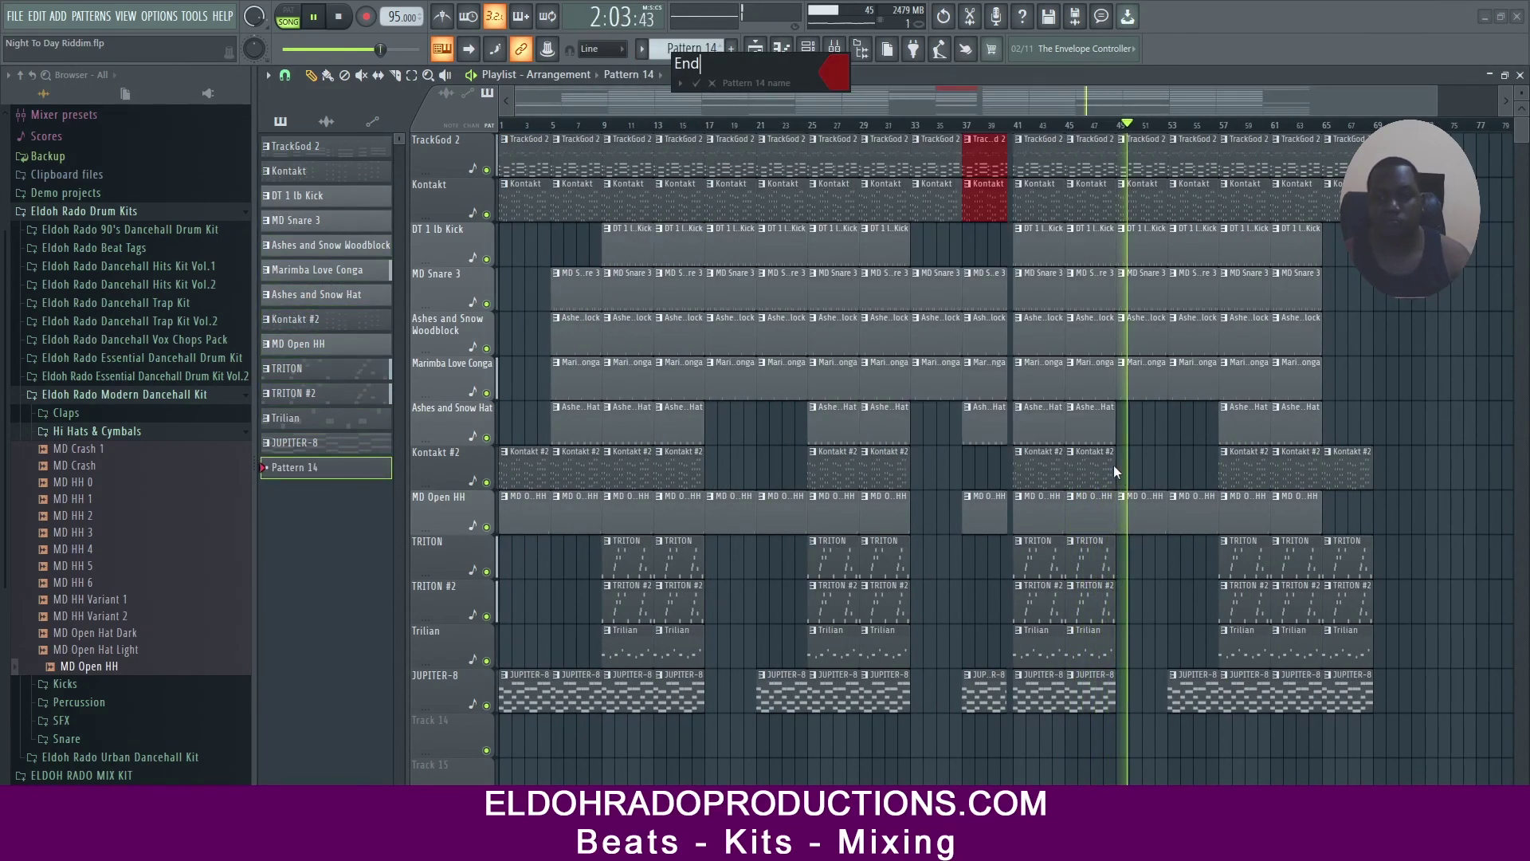
key(Return)
click(1380, 388)
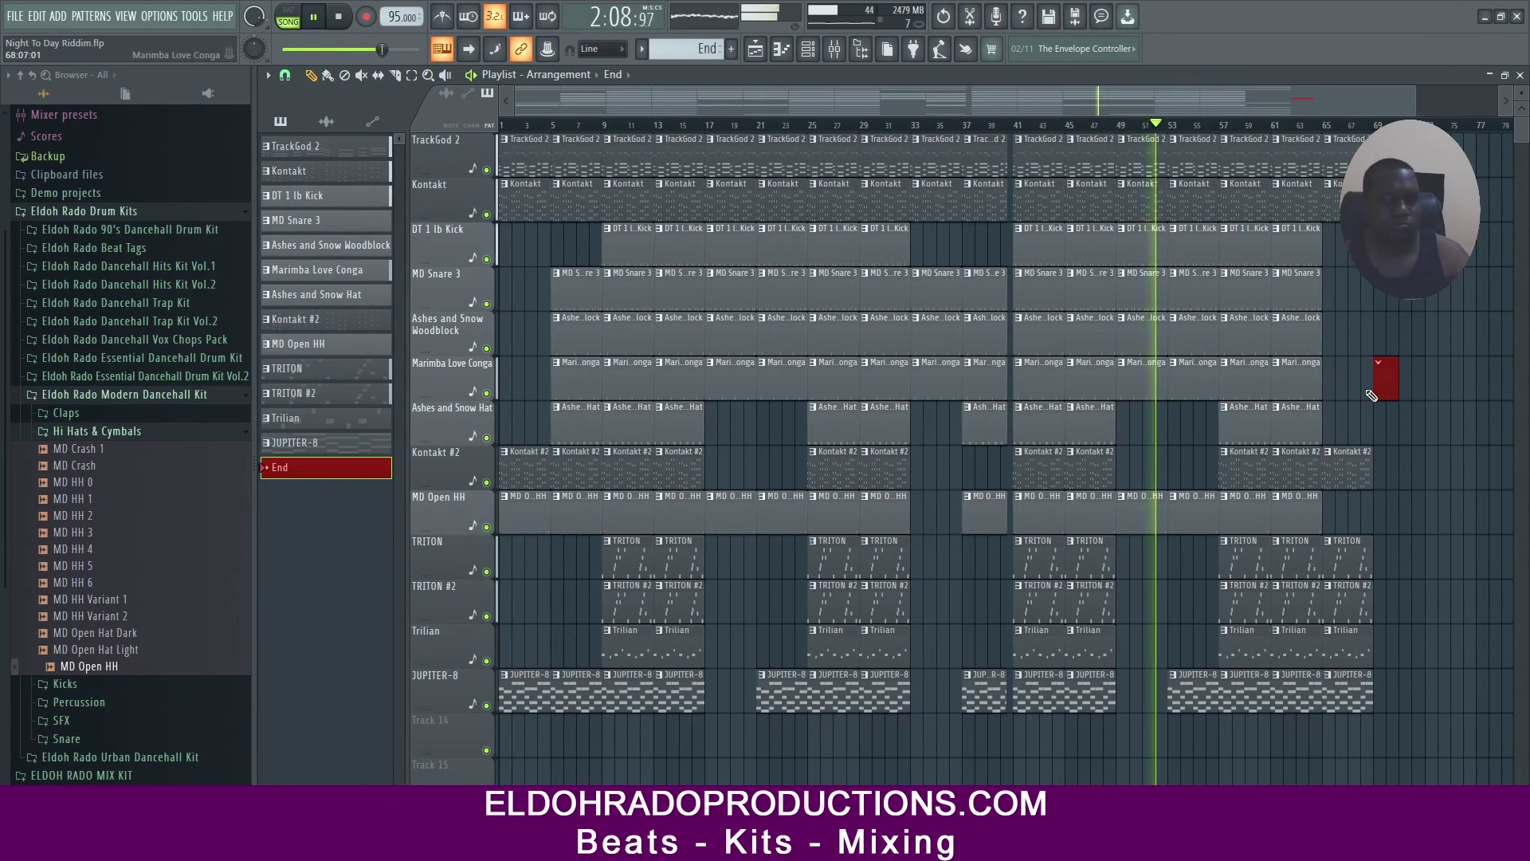
Lower the MD Snare 3, Kontakt and Trilian mixer levels, set JUPITER-8 to 74% and both TRITON tracks to 81%, and raise TrackGod 2 slightly
click(834, 50)
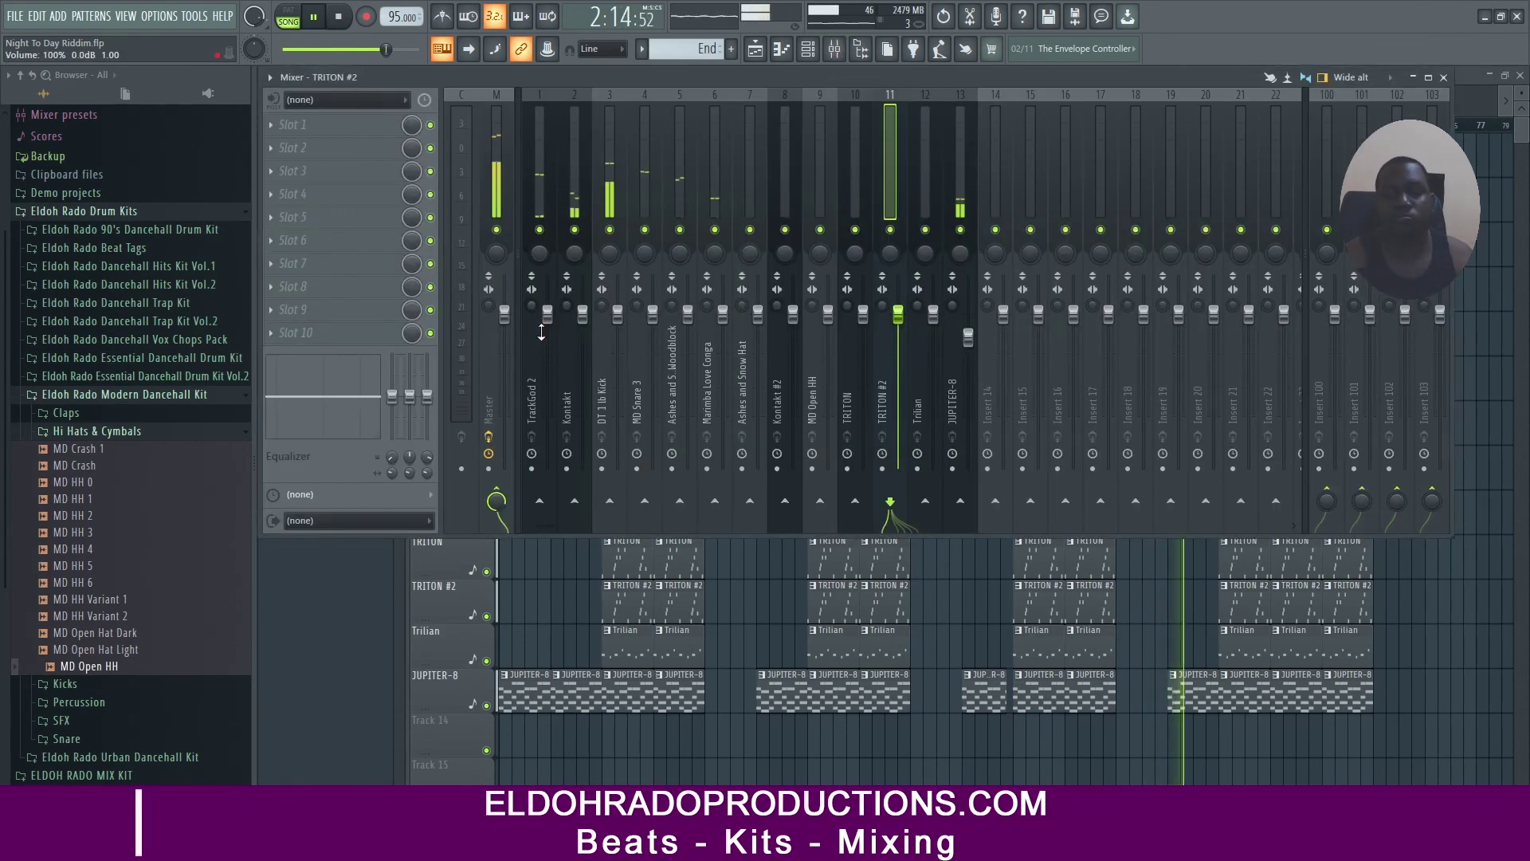
drag(653, 314, 654, 335)
drag(968, 338, 973, 357)
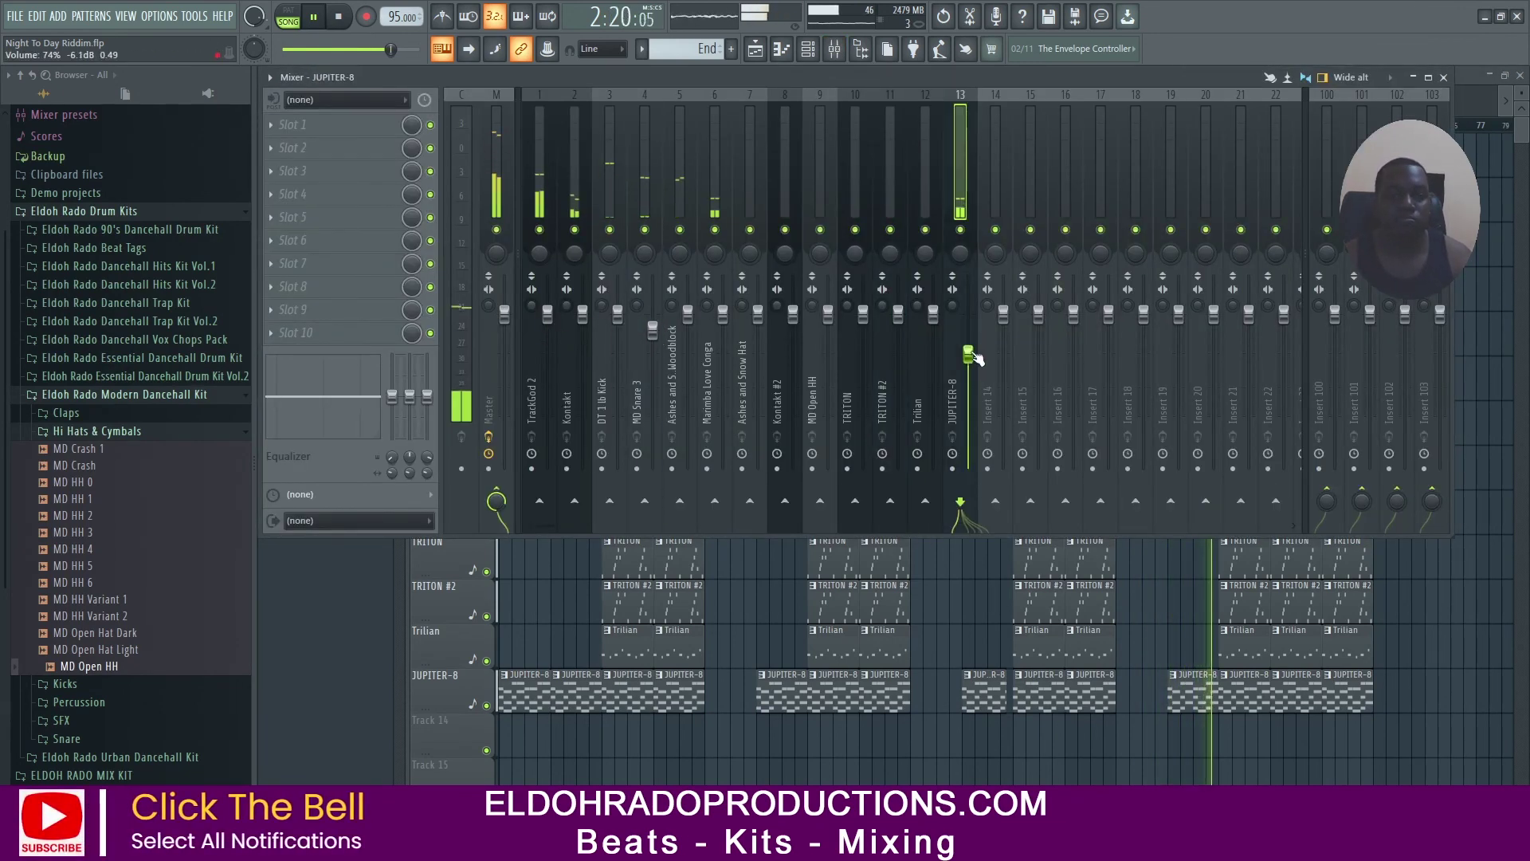
drag(548, 314, 548, 309)
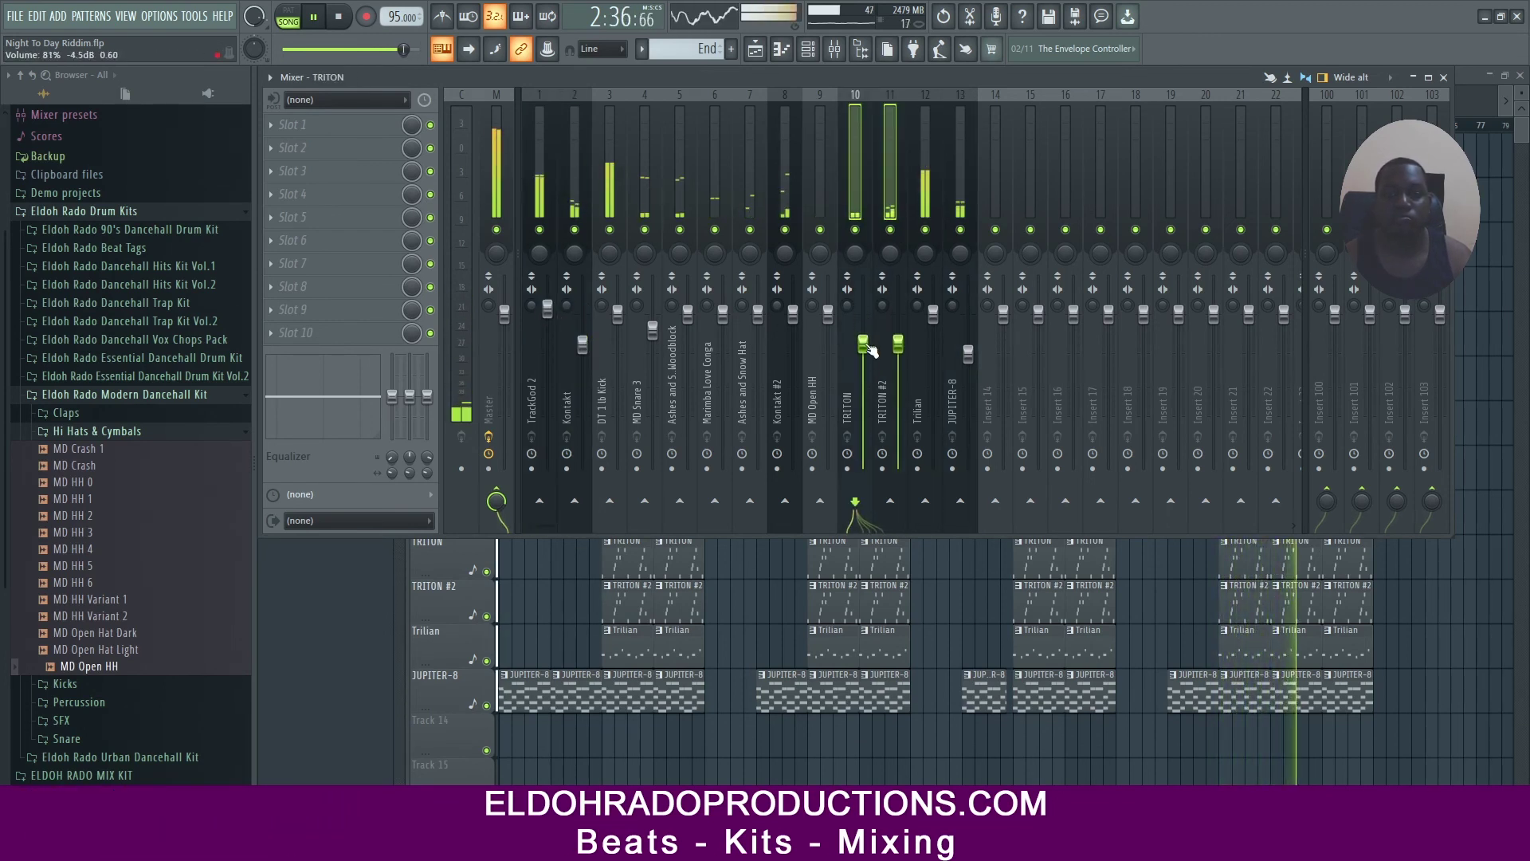
click(929, 200)
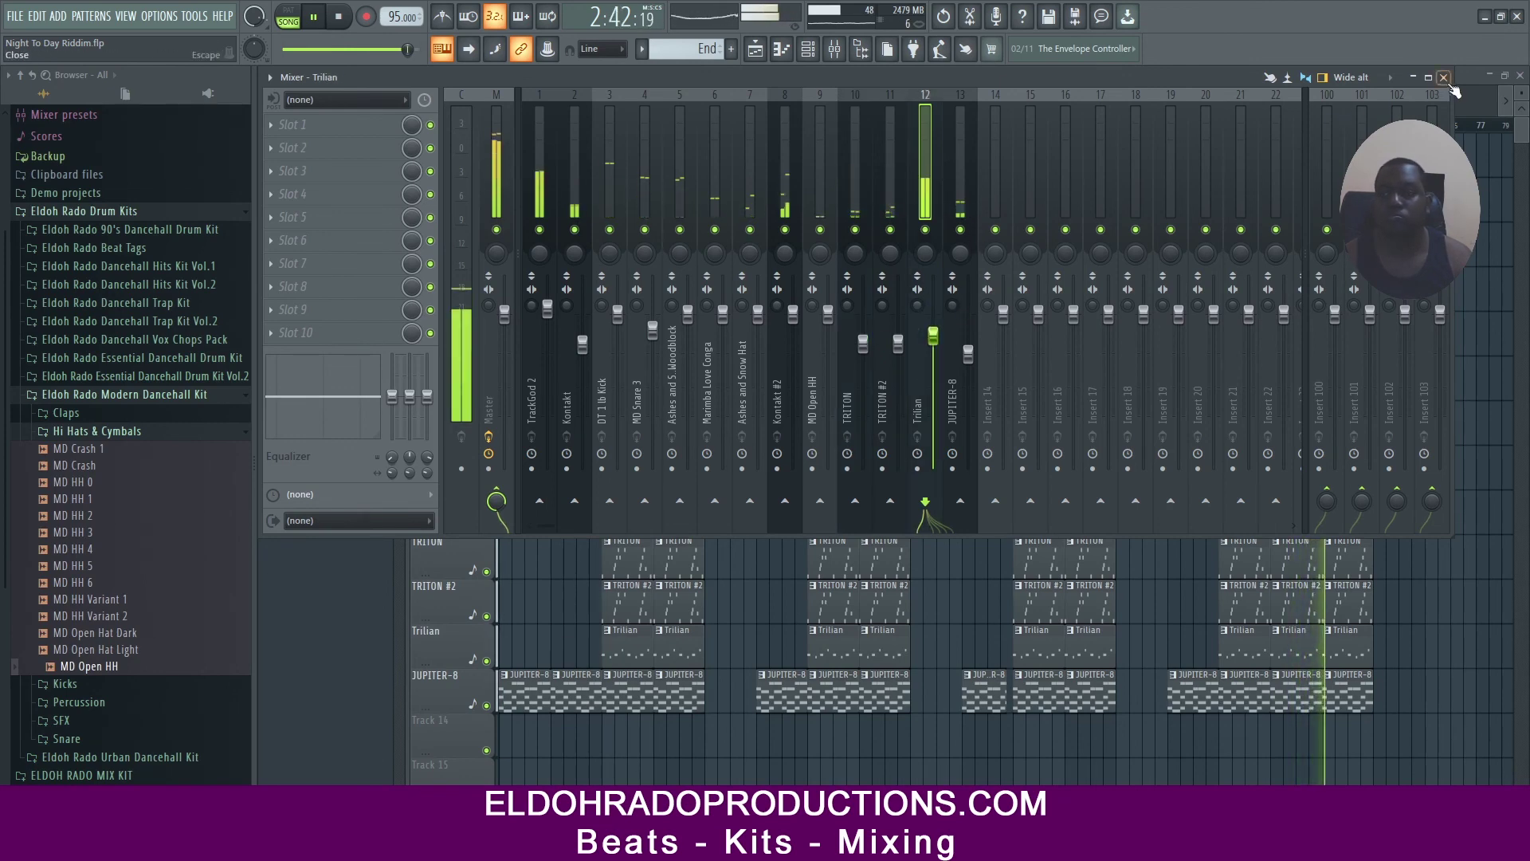